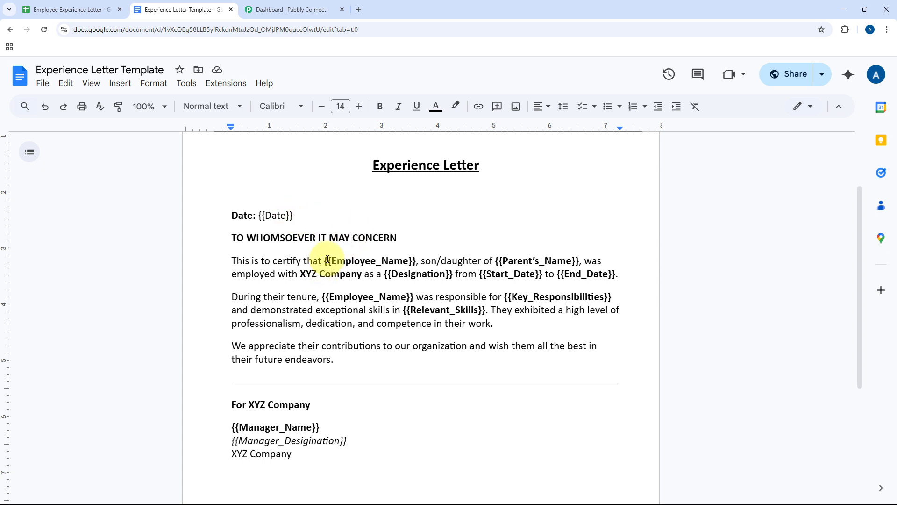
Compare the {{Employee_Name}} placeholder in the experience letter template with the columns of the employee spreadsheet
{"action": "left_click_drag", "start_coordinate": [327, 261], "coordinate": [416, 260]}
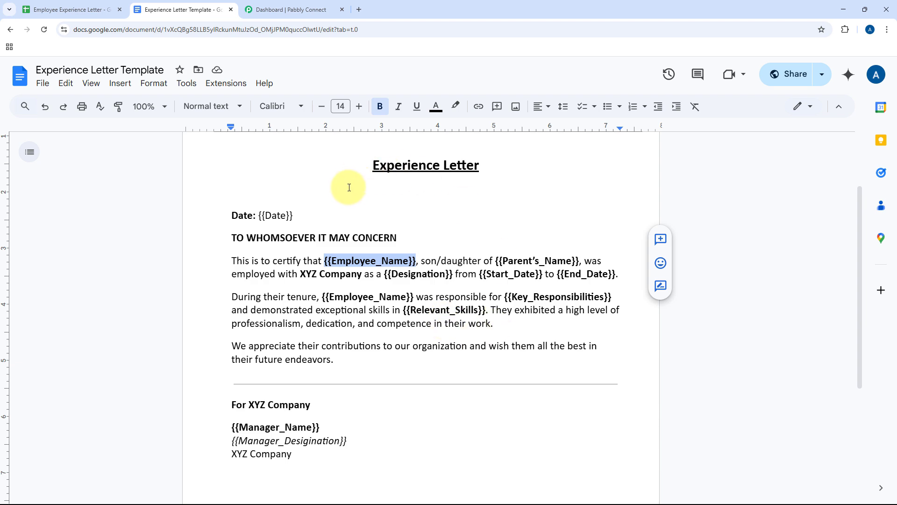
{"action": "left_click", "coordinate": [99, 8]}
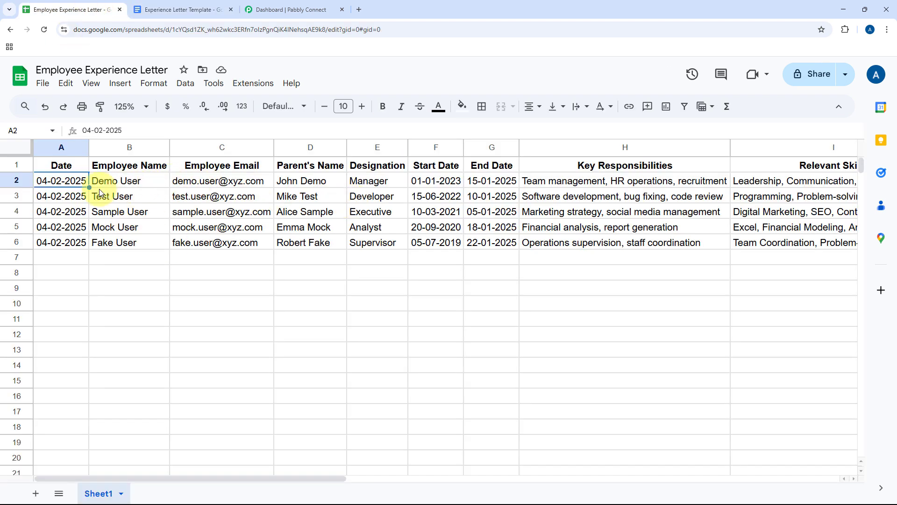
{"action": "left_click", "coordinate": [210, 10]}
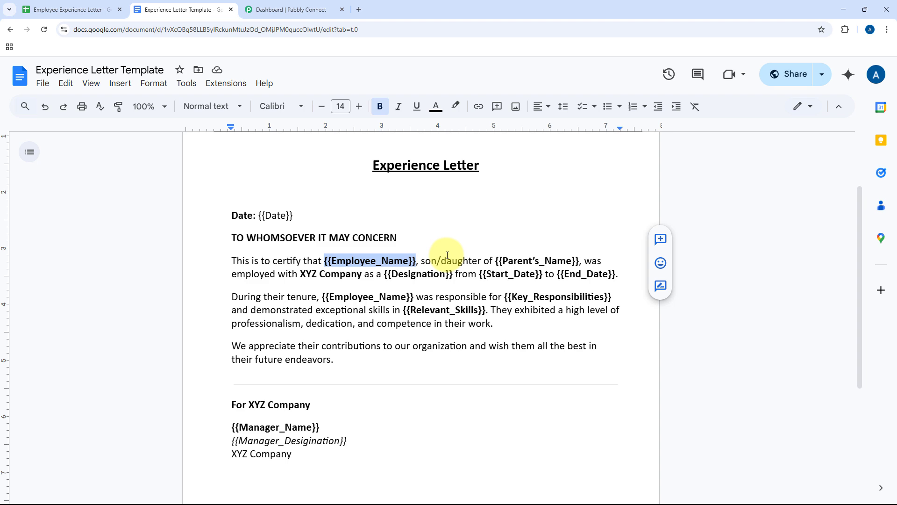
In Pabbly Connect, create a workflow named "Google Sheets to Google Docs to Google Drive" in the Home folder
{"action": "left_click", "coordinate": [296, 9]}
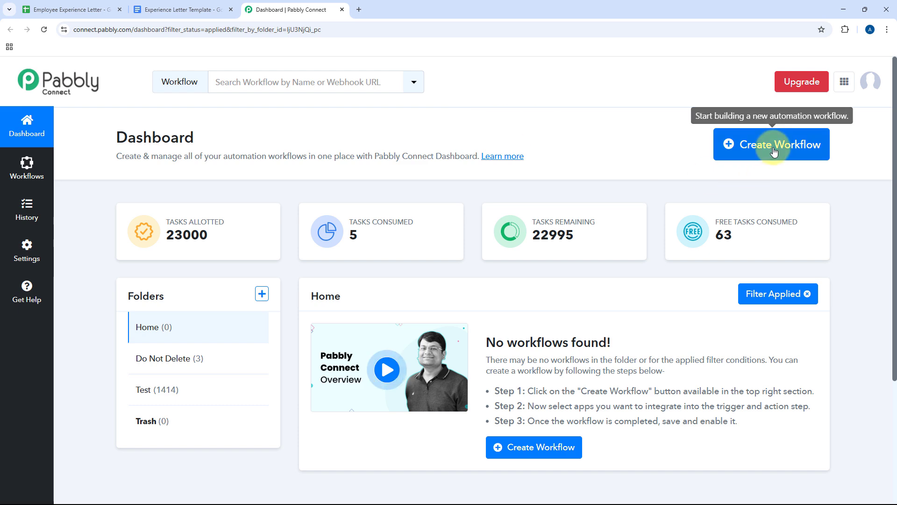
{"action": "left_click", "coordinate": [707, 143]}
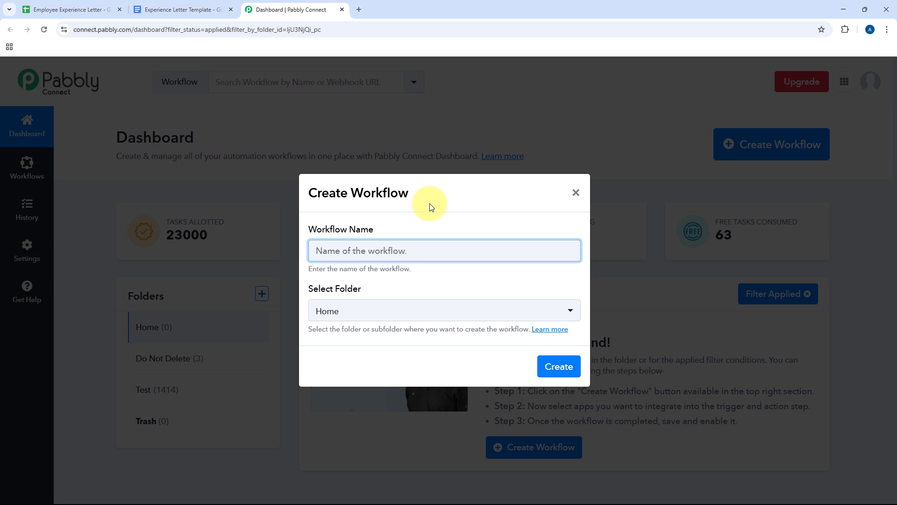
{"action": "type", "text": "G"}
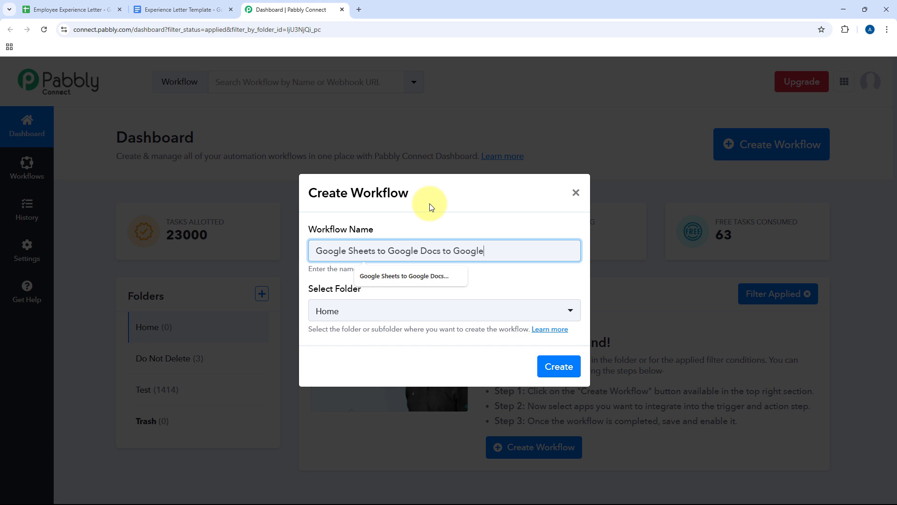
{"action": "type", "text": "ve"}
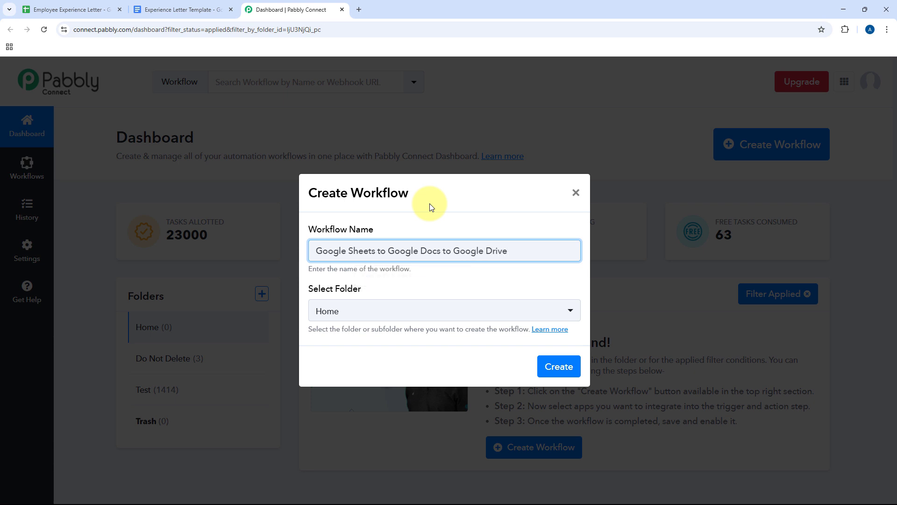
{"action": "left_click", "coordinate": [471, 311]}
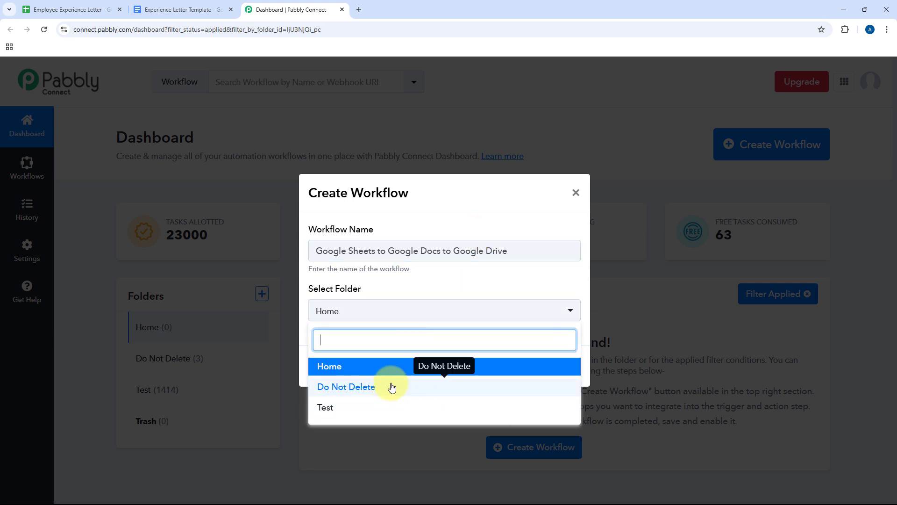
{"action": "left_click", "coordinate": [396, 367]}
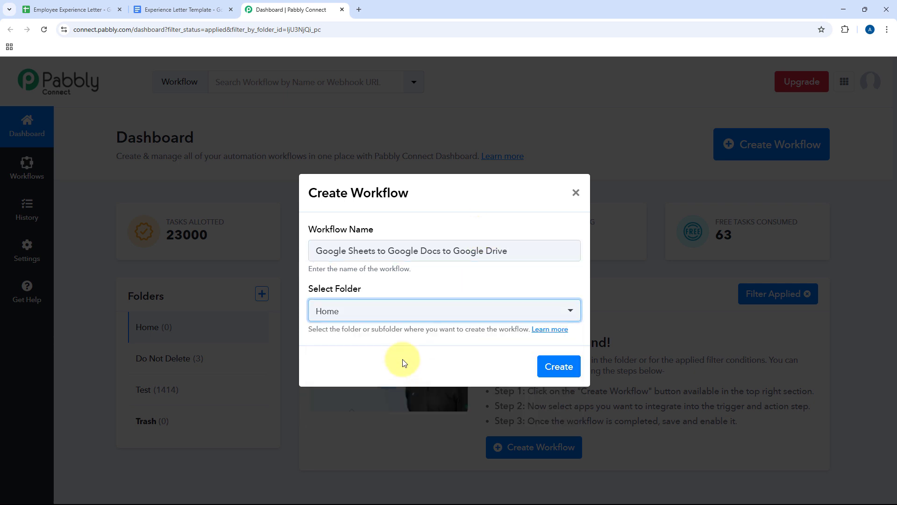
{"action": "left_click", "coordinate": [559, 365]}
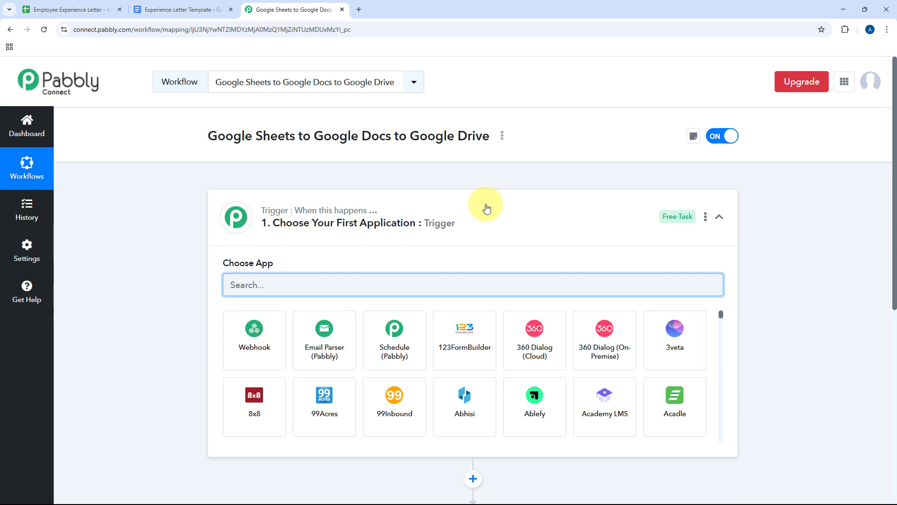
Examine the new workflow's trigger and action steps and reopen the trigger's app selection
{"action": "left_click", "coordinate": [487, 208]}
{"action": "scroll", "coordinate": [197, 243], "scroll_direction": "down", "scroll_amount": 2}
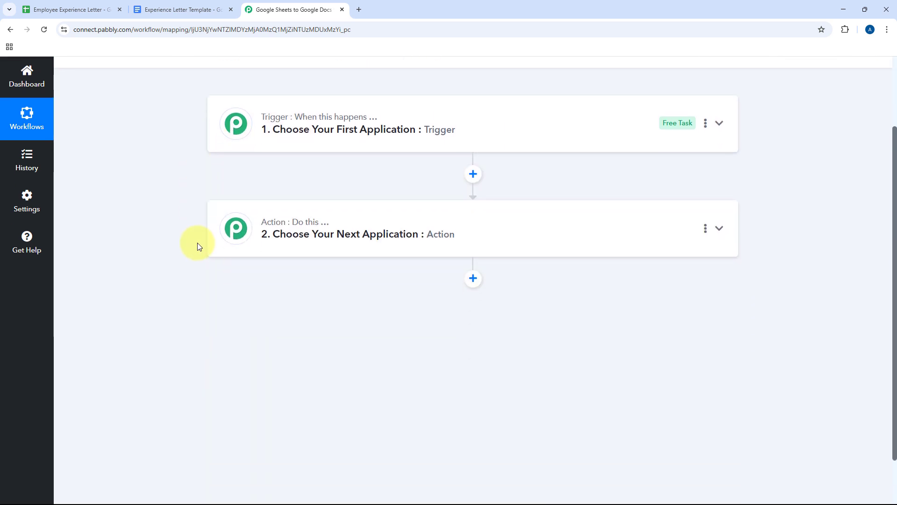
{"action": "scroll", "coordinate": [197, 242], "scroll_direction": "up", "scroll_amount": 1}
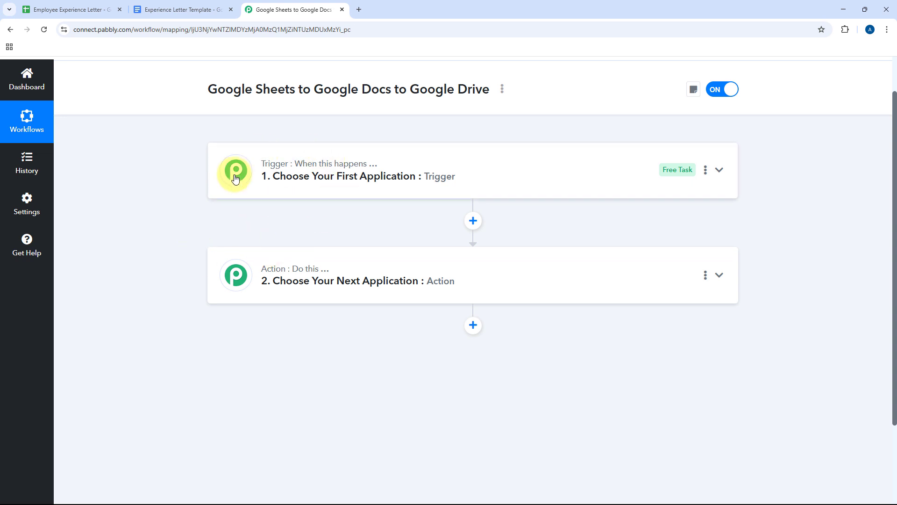
{"action": "mouse_move", "coordinate": [277, 276]}
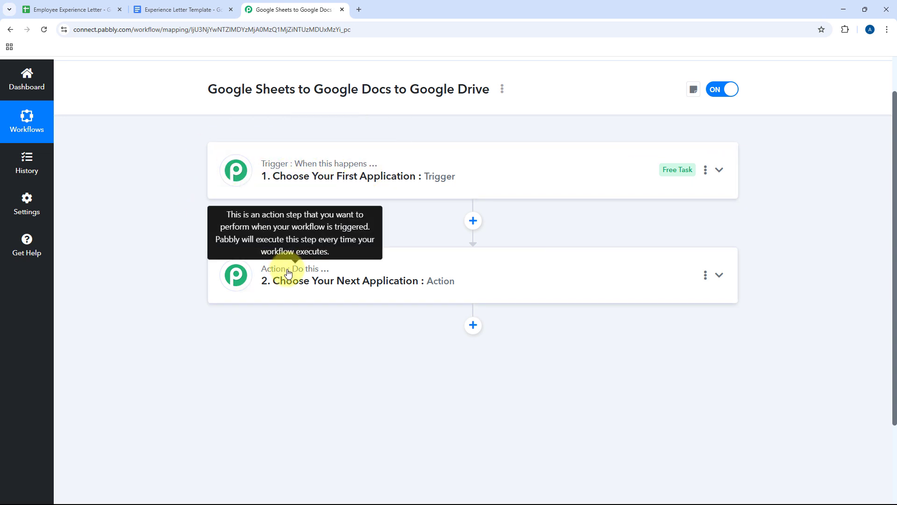
{"action": "left_click", "coordinate": [467, 174]}
{"action": "scroll", "coordinate": [211, 201], "scroll_direction": "up", "scroll_amount": 1}
{"action": "scroll", "coordinate": [196, 203], "scroll_direction": "down", "scroll_amount": 1}
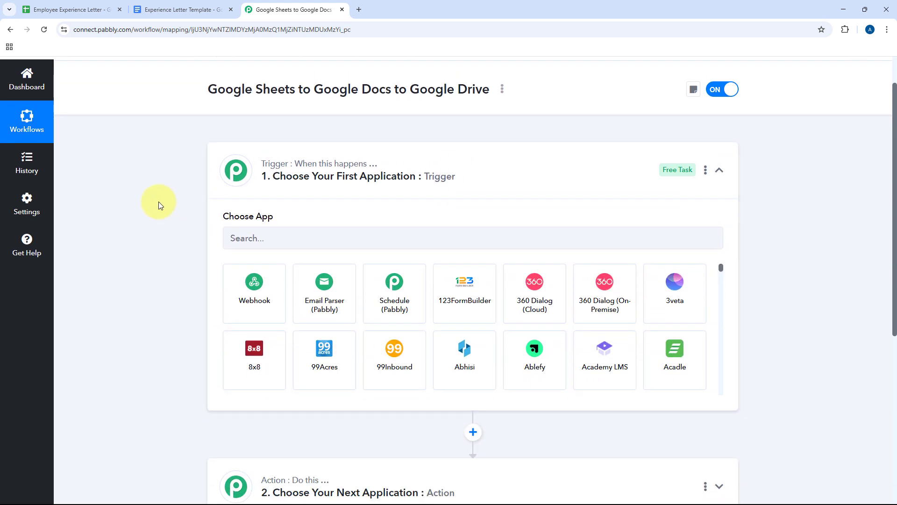
Review the employee rows in the spreadsheet and the placeholders in the experience letter template against the workflow's trigger and action
{"action": "left_click", "coordinate": [86, 10]}
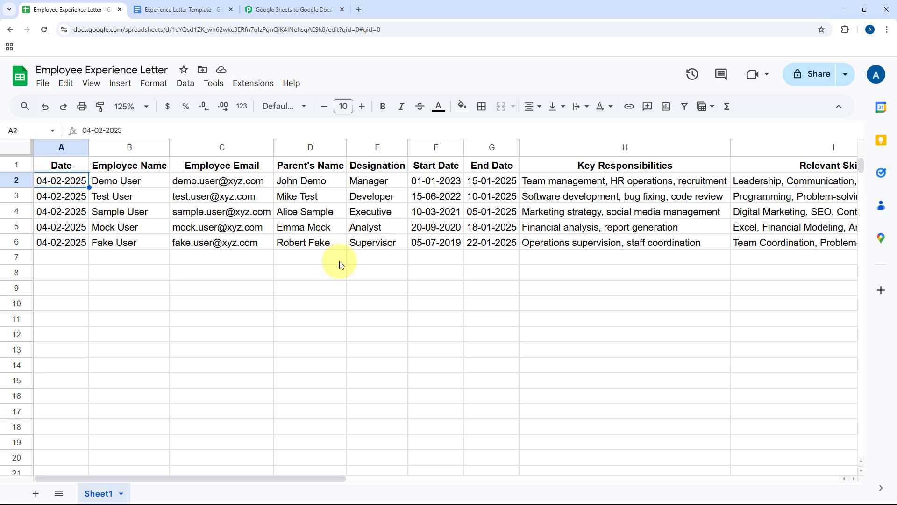
{"action": "left_click", "coordinate": [288, 9]}
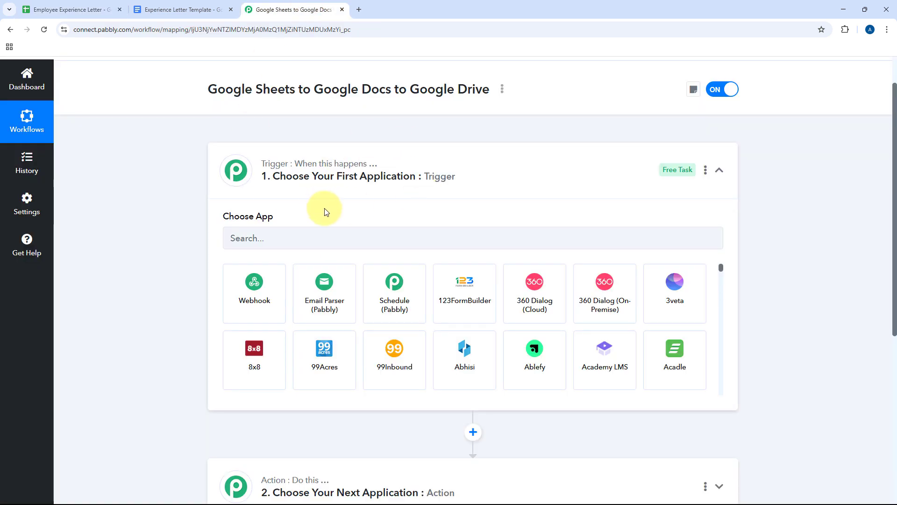
{"action": "left_click", "coordinate": [109, 5]}
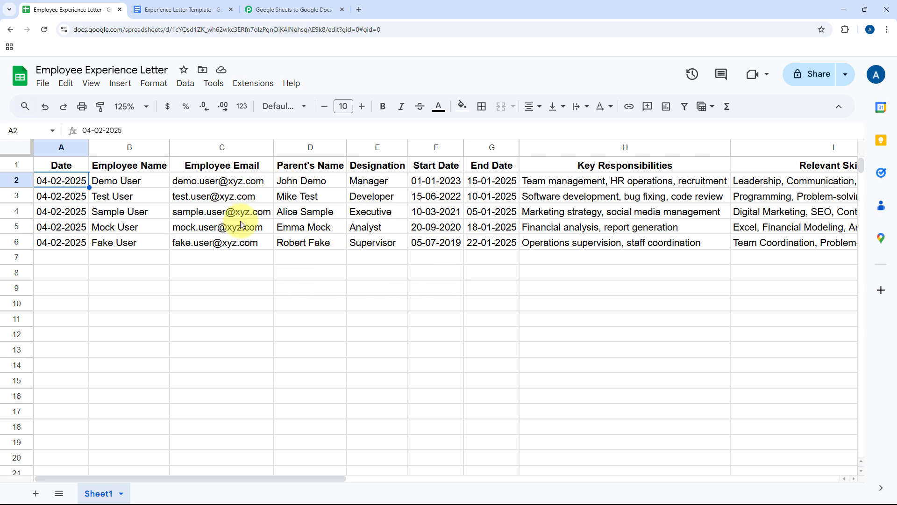
{"action": "left_click", "coordinate": [294, 4]}
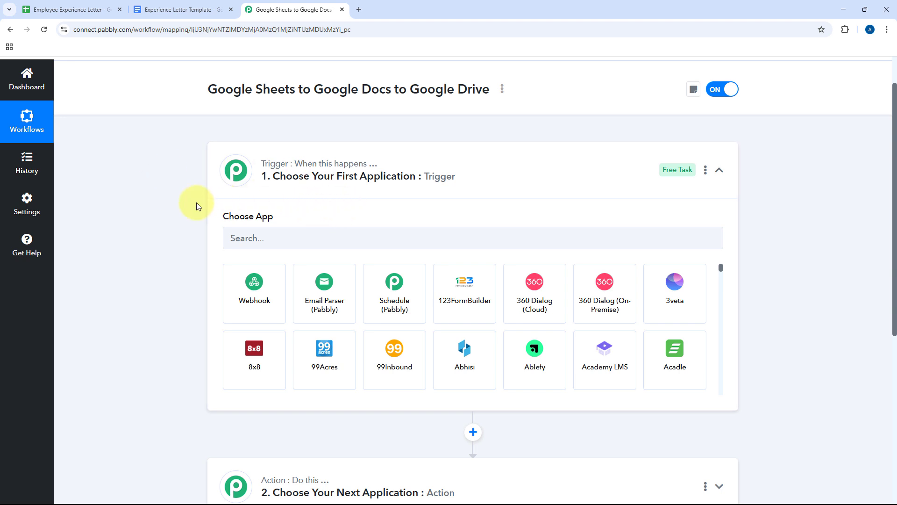
{"action": "scroll", "coordinate": [197, 203], "scroll_direction": "down", "scroll_amount": 4}
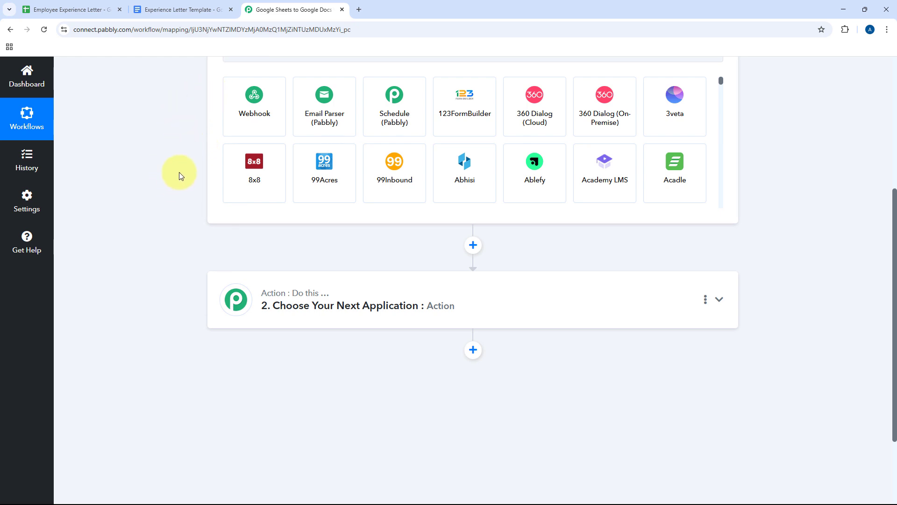
{"action": "left_click", "coordinate": [182, 3]}
{"action": "scroll", "coordinate": [322, 215], "scroll_direction": "up", "scroll_amount": 1}
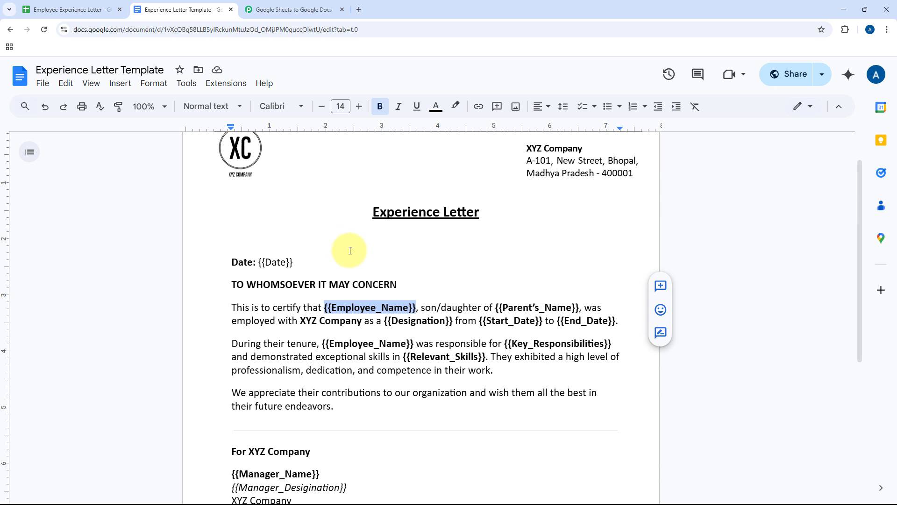
{"action": "left_click", "coordinate": [350, 251]}
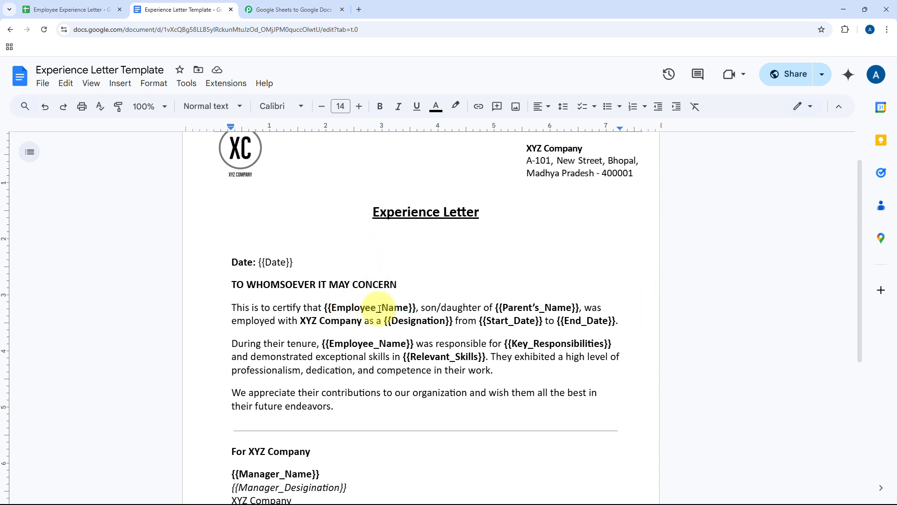
{"action": "left_click", "coordinate": [312, 6]}
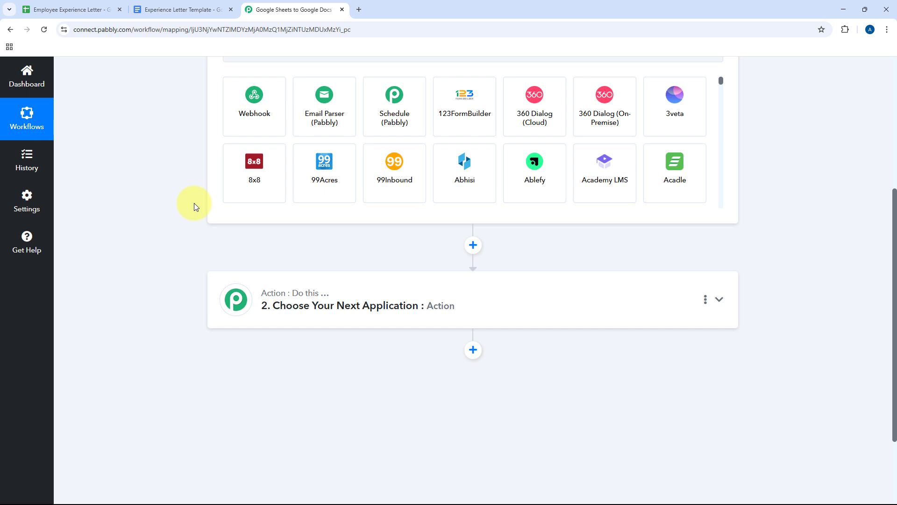
Set the workflow's trigger to Google Sheets with the New or Updated Spreadsheet Row event
{"action": "scroll", "coordinate": [194, 203], "scroll_direction": "up", "scroll_amount": 3}
{"action": "left_click", "coordinate": [256, 190]}
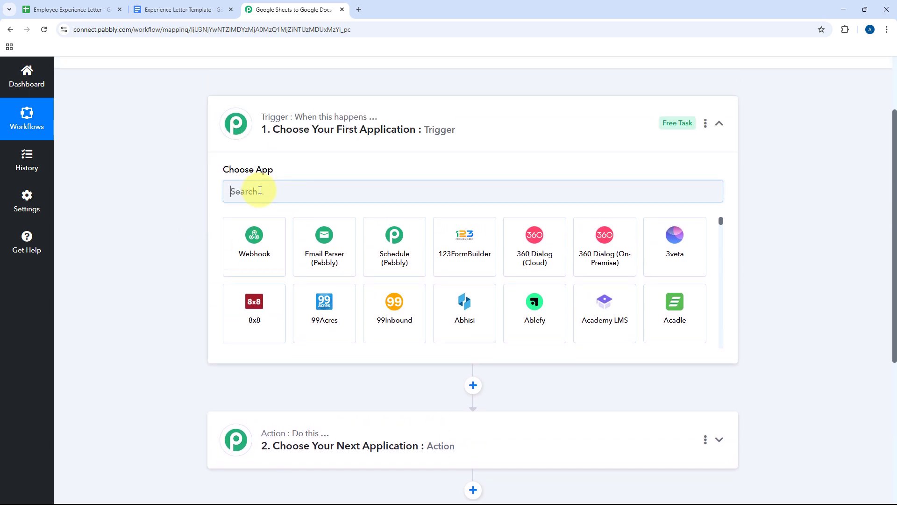
{"action": "type", "text": "Google She"}
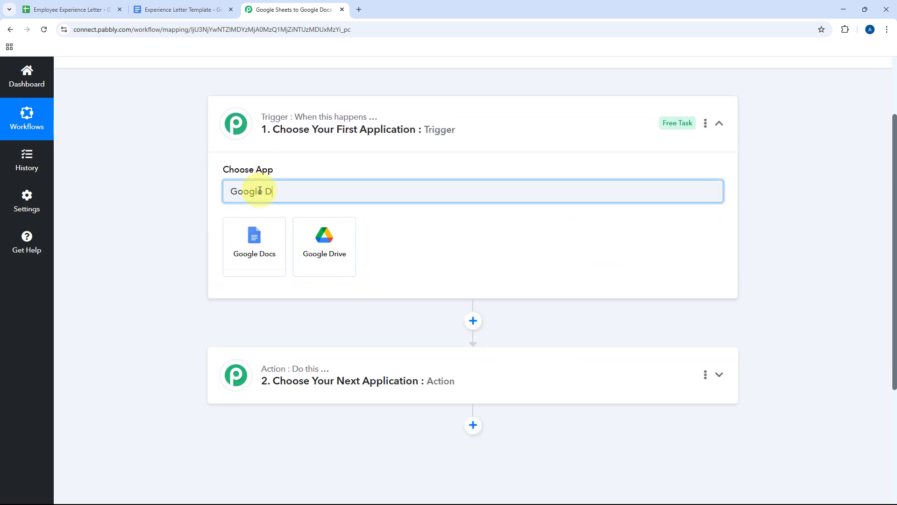
{"action": "left_click", "coordinate": [254, 236]}
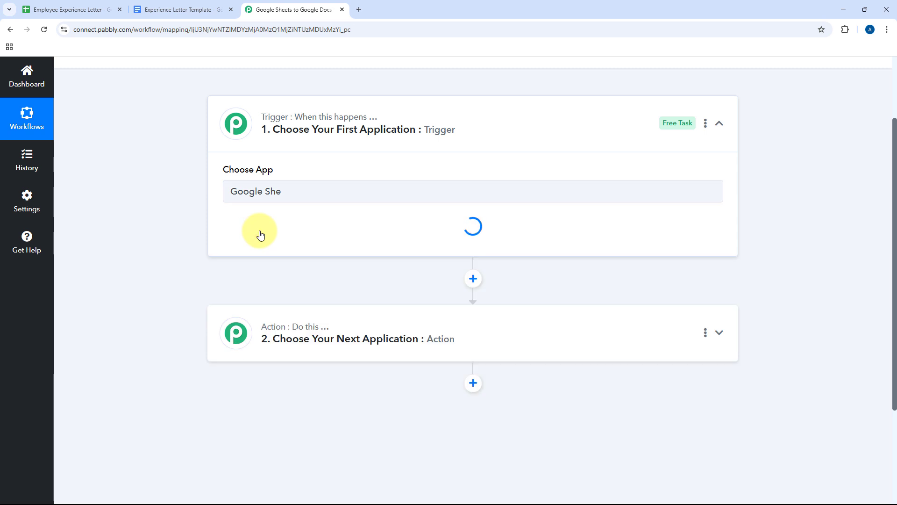
{"action": "scroll", "coordinate": [224, 159], "scroll_direction": "down", "scroll_amount": 2}
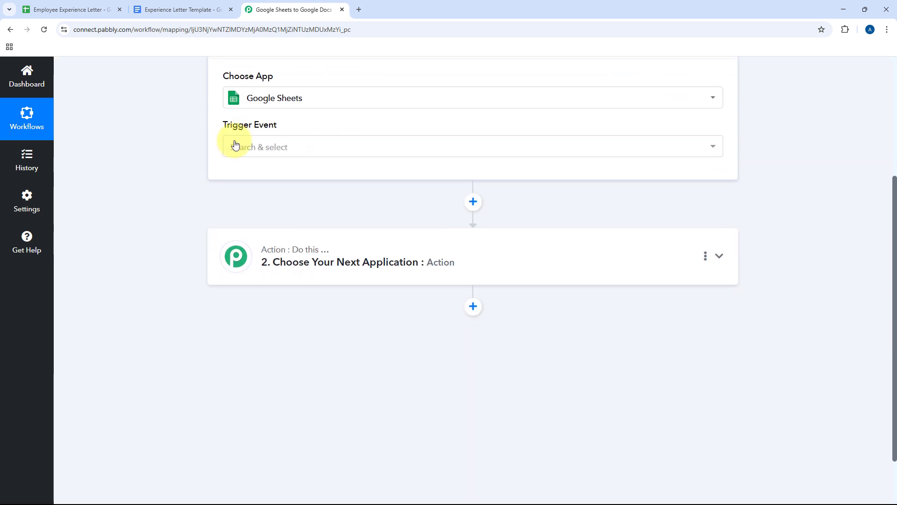
{"action": "left_click", "coordinate": [308, 149]}
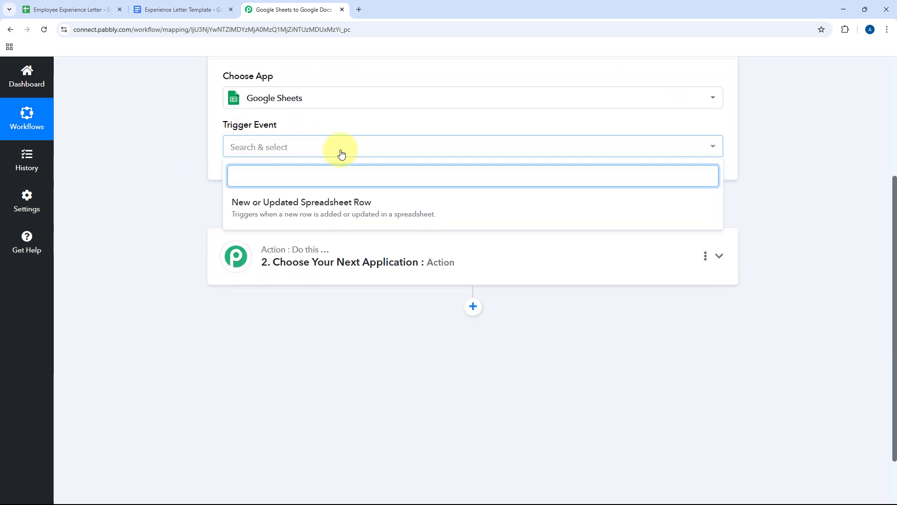
{"action": "left_click", "coordinate": [329, 207]}
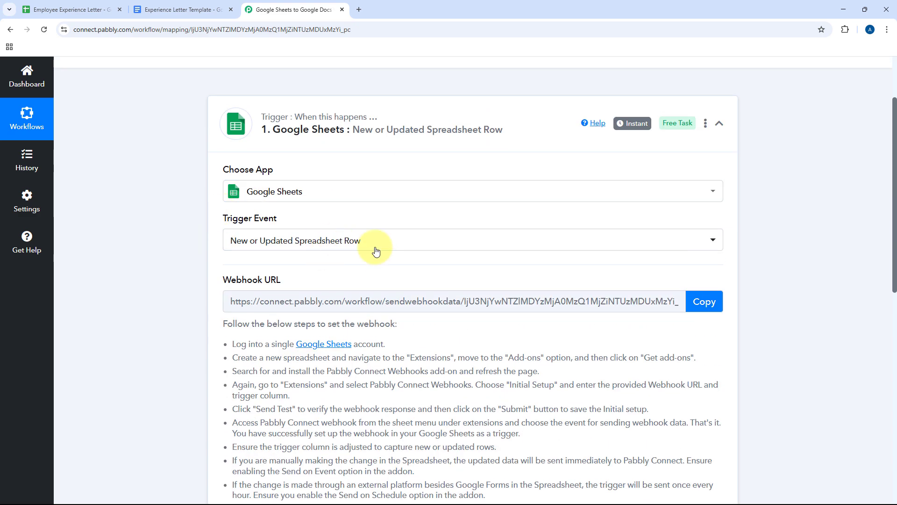
Review the trigger's webhook setup instructions and copy its webhook URL for use in the Employee Experience Letter spreadsheet
{"action": "scroll", "coordinate": [377, 252], "scroll_direction": "down", "scroll_amount": 2}
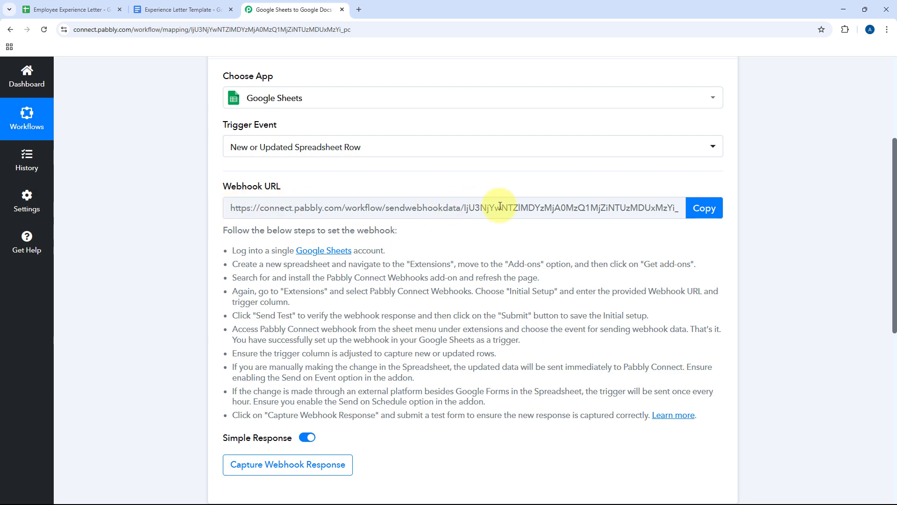
{"action": "left_click", "coordinate": [92, 4]}
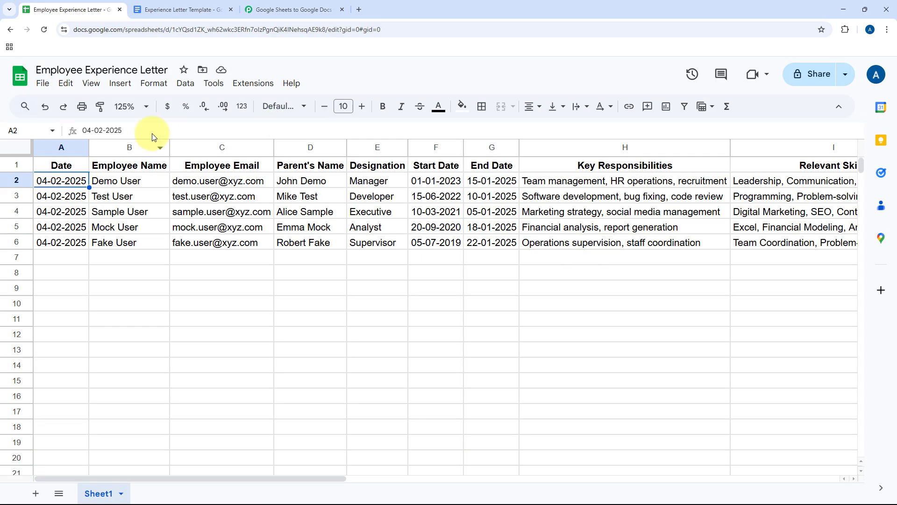
{"action": "left_click", "coordinate": [283, 9]}
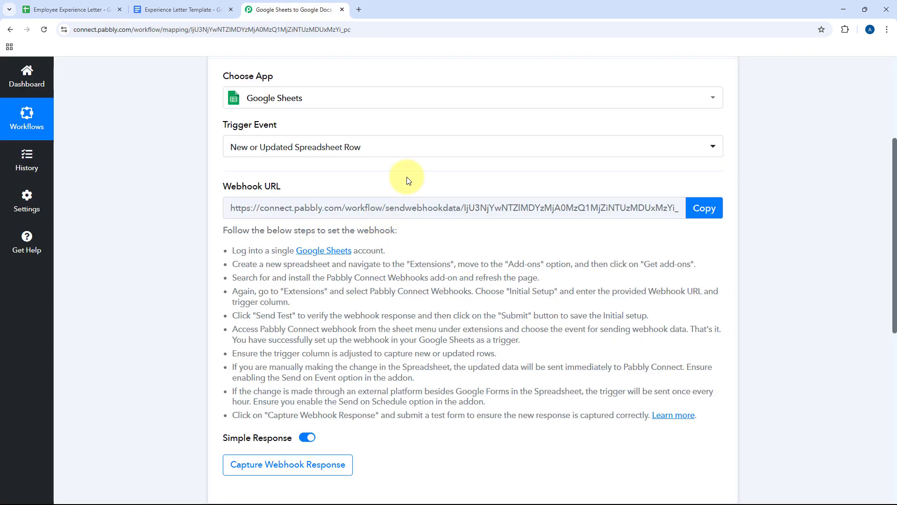
{"action": "scroll", "coordinate": [400, 176], "scroll_direction": "down", "scroll_amount": 2}
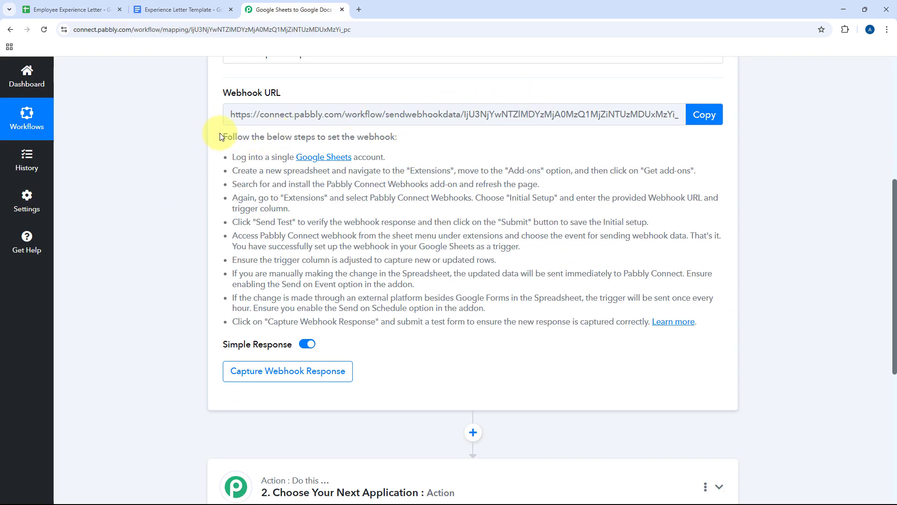
{"action": "left_click_drag", "start_coordinate": [219, 136], "coordinate": [705, 263]}
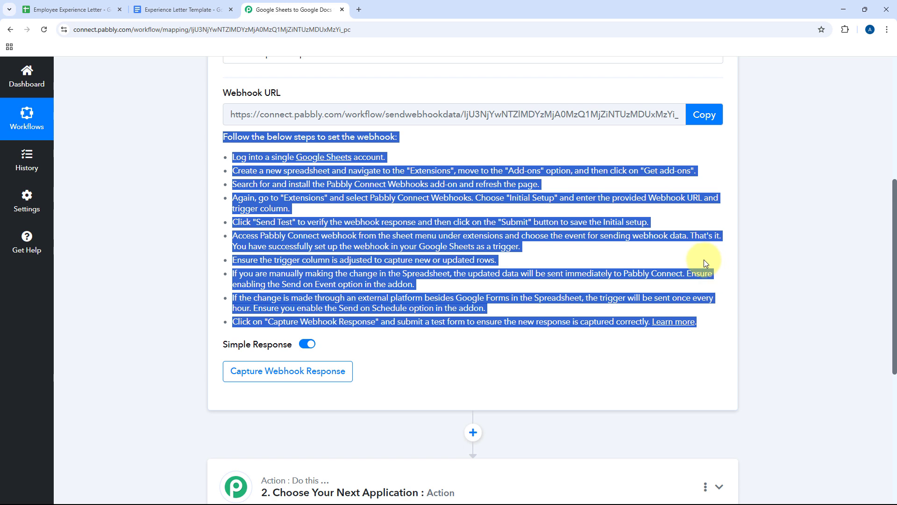
{"action": "left_click", "coordinate": [706, 263]}
{"action": "left_click", "coordinate": [705, 114]}
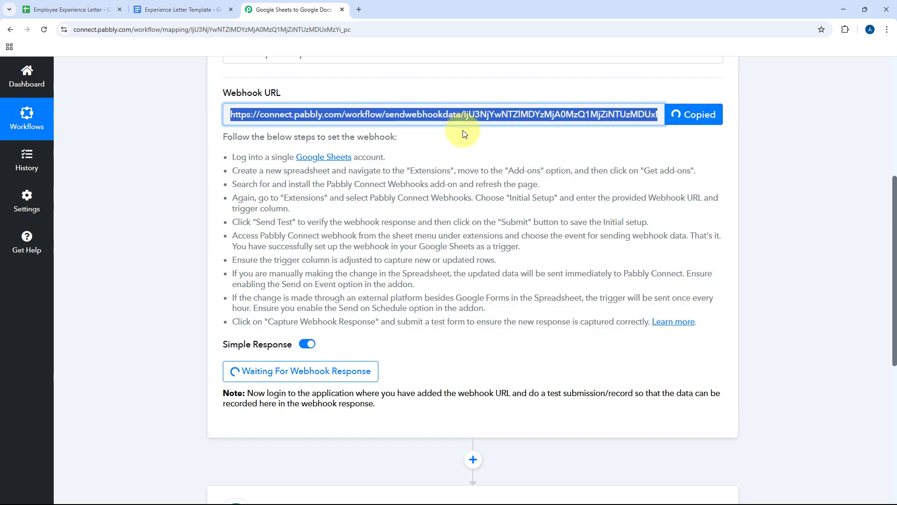
{"action": "left_click", "coordinate": [54, 5]}
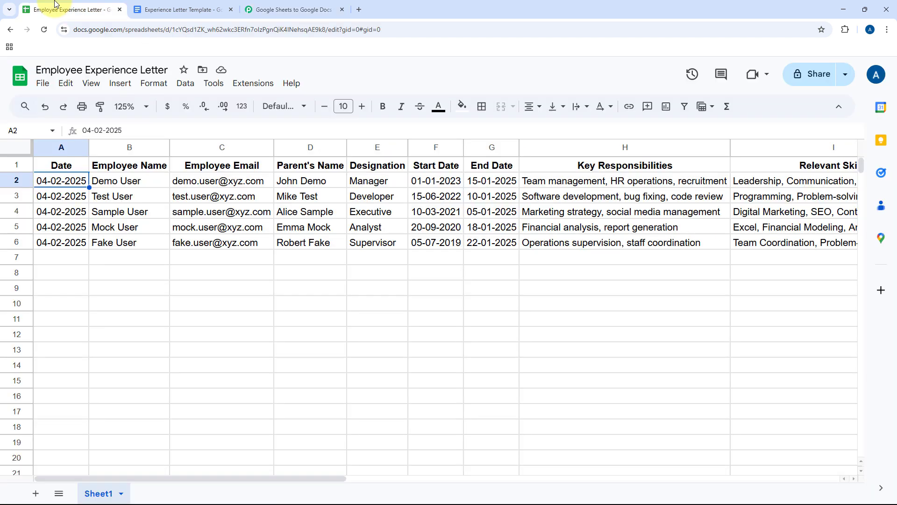
Search the Google Workspace Marketplace for the Pabbly Connect Webhooks add-on and close the marketplace
{"action": "left_click", "coordinate": [257, 84]}
{"action": "mouse_move", "coordinate": [406, 104]}
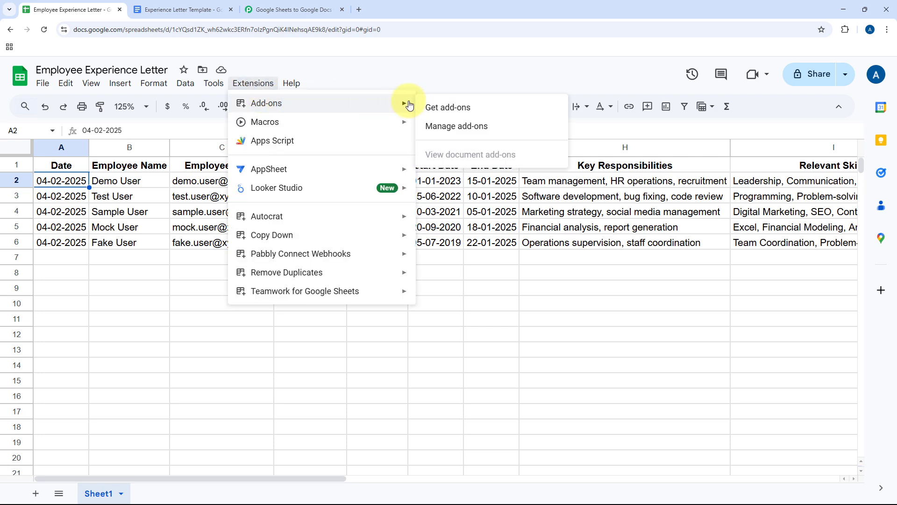
{"action": "left_click", "coordinate": [465, 107]}
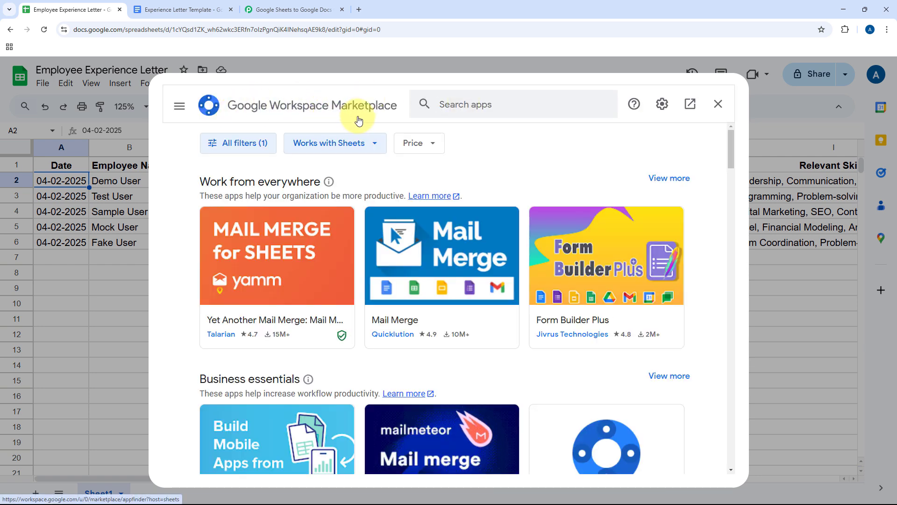
{"action": "left_click", "coordinate": [480, 102]}
{"action": "type", "text": "Pabbly"}
{"action": "key", "text": "Down"}
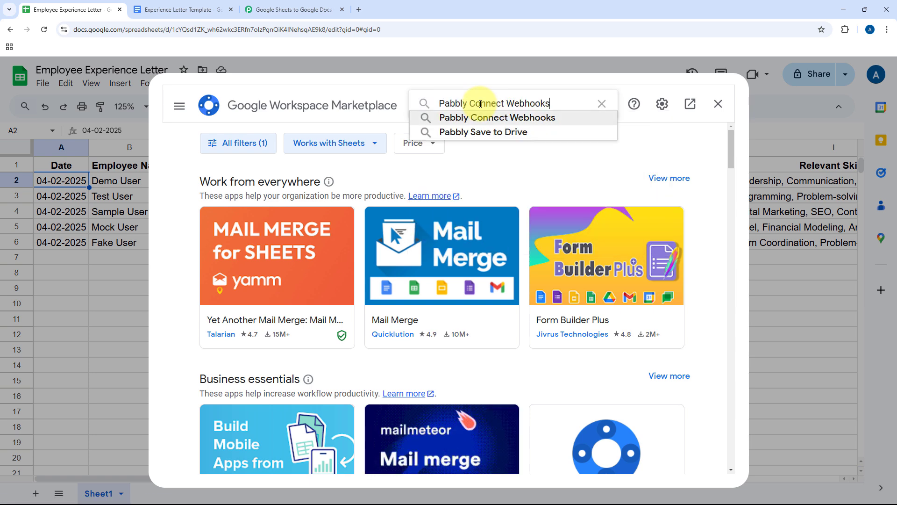
{"action": "key", "text": "Return"}
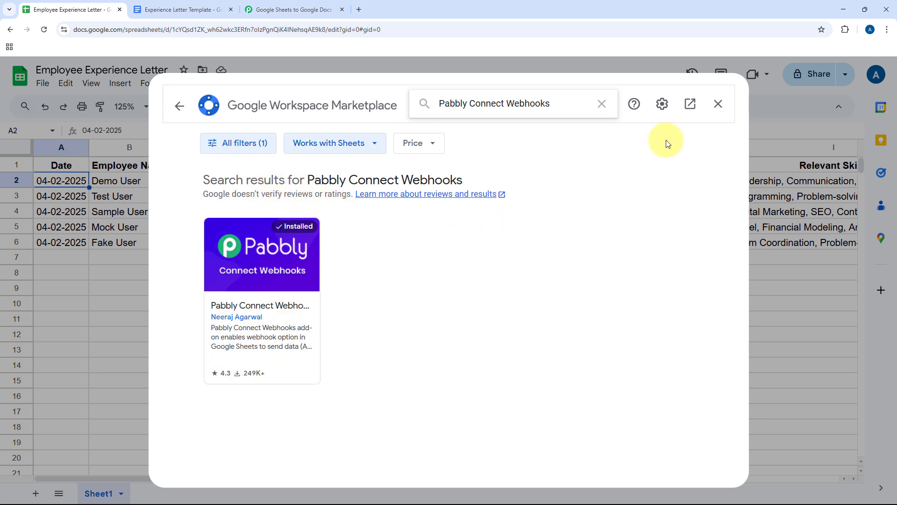
{"action": "left_click", "coordinate": [717, 104]}
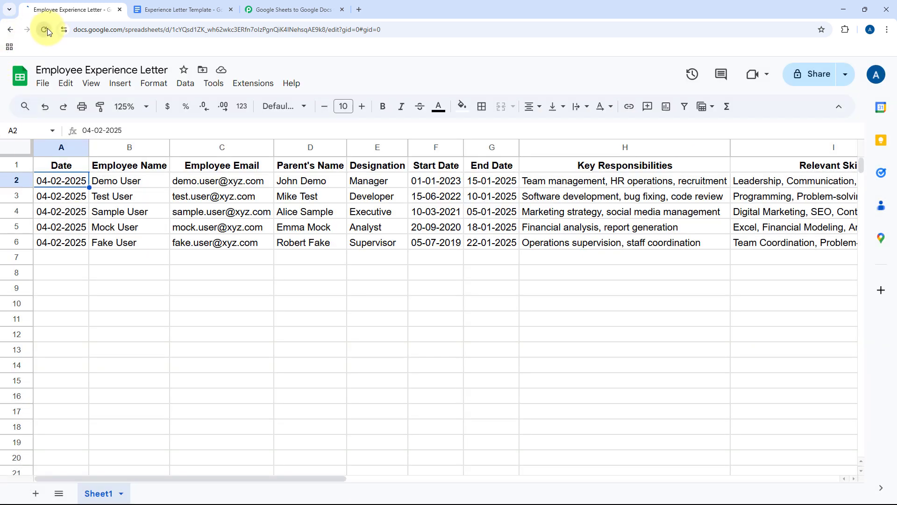
Reload the Employee Experience Letter spreadsheet and set its zoom to 125%
{"action": "left_click", "coordinate": [45, 30]}
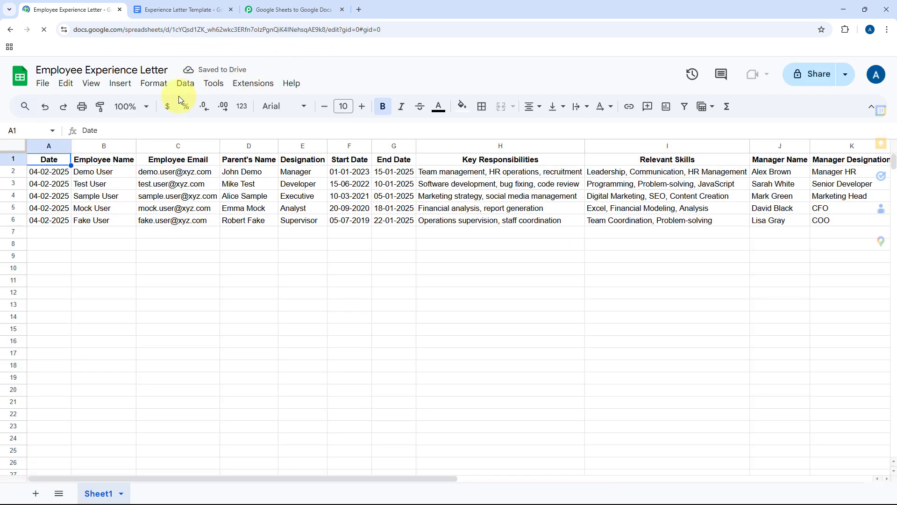
{"action": "left_click", "coordinate": [145, 107]}
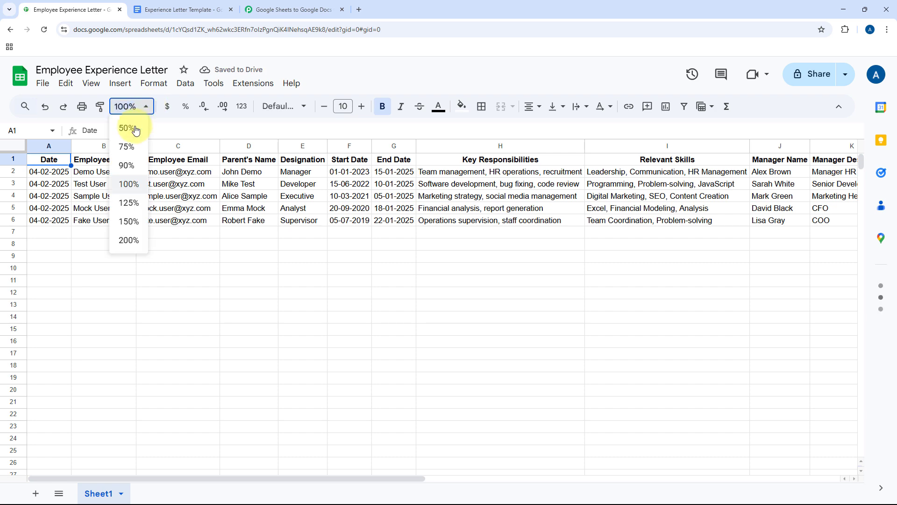
{"action": "left_click", "coordinate": [129, 204]}
{"action": "left_click", "coordinate": [253, 83]}
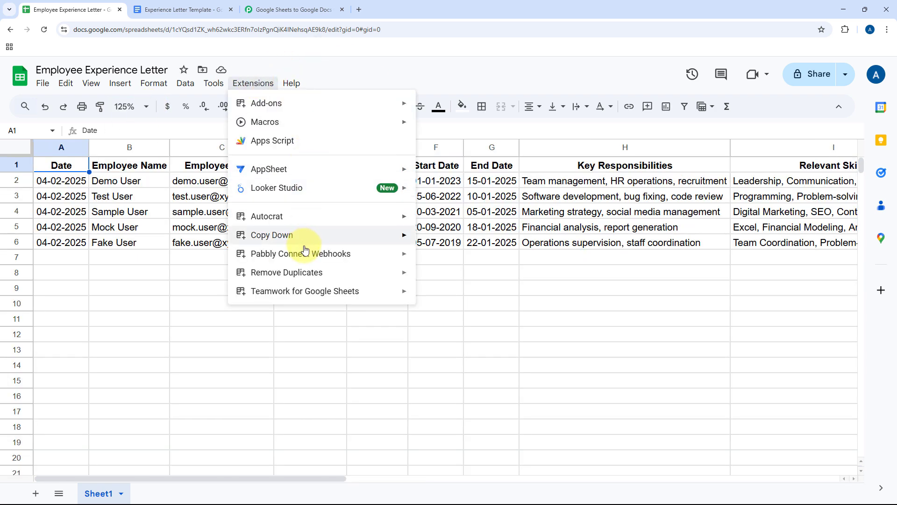
{"action": "mouse_move", "coordinate": [340, 254]}
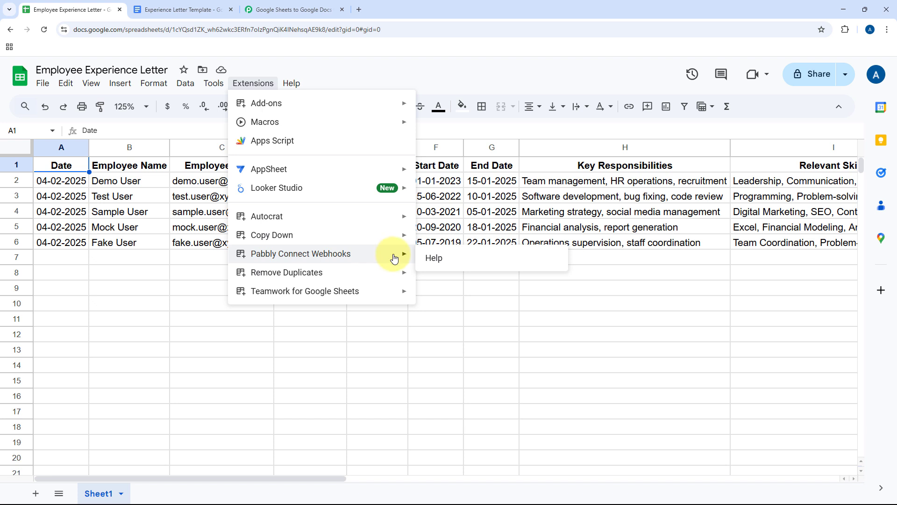
{"action": "mouse_move", "coordinate": [386, 256]}
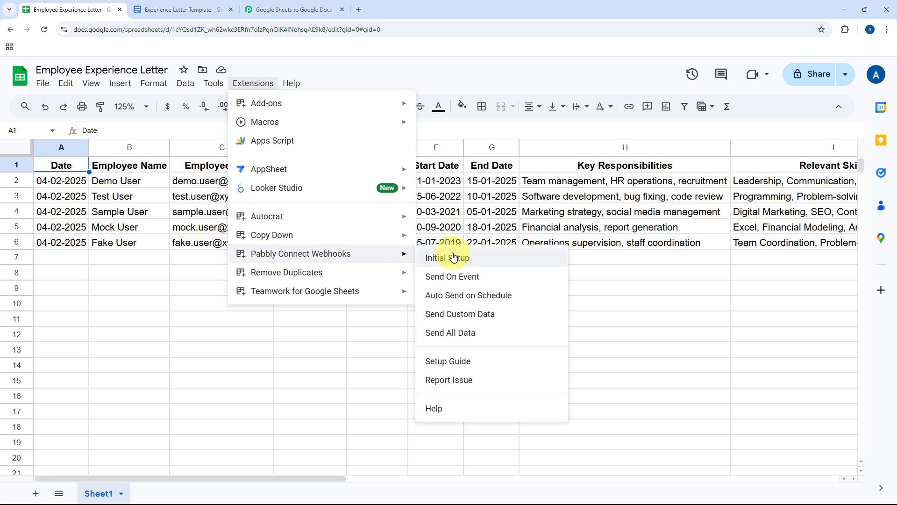
{"action": "left_click", "coordinate": [455, 257]}
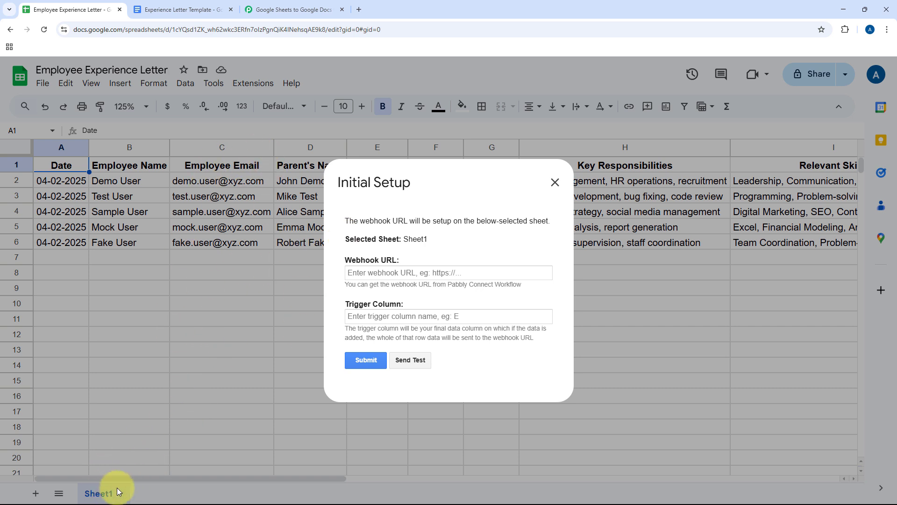
{"action": "left_click_drag", "start_coordinate": [428, 242], "coordinate": [398, 243]}
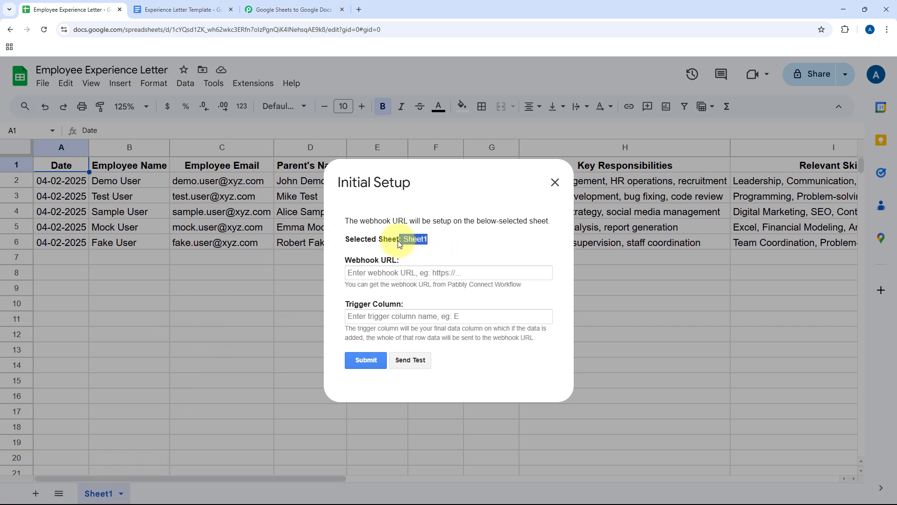
{"action": "left_click", "coordinate": [406, 273]}
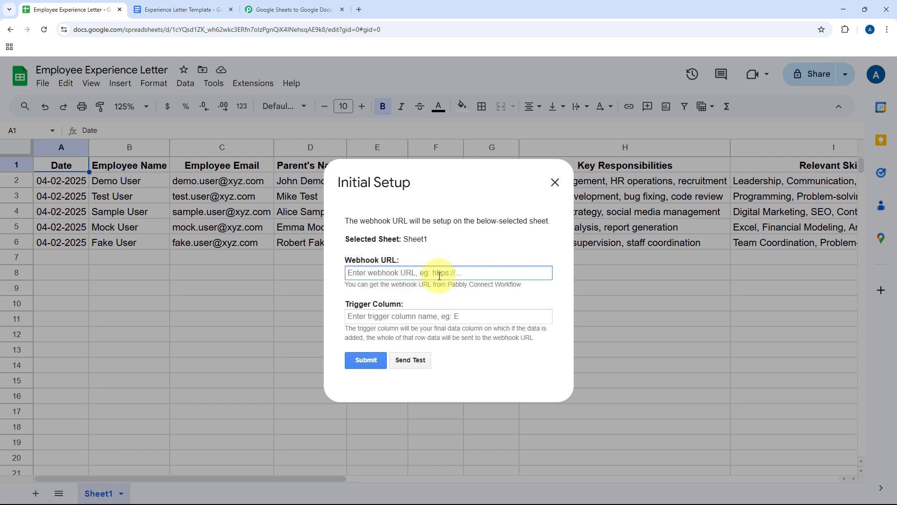
Copy the Google Sheets trigger's webhook URL from the Pabbly Connect workflow
{"action": "left_click", "coordinate": [292, 9]}
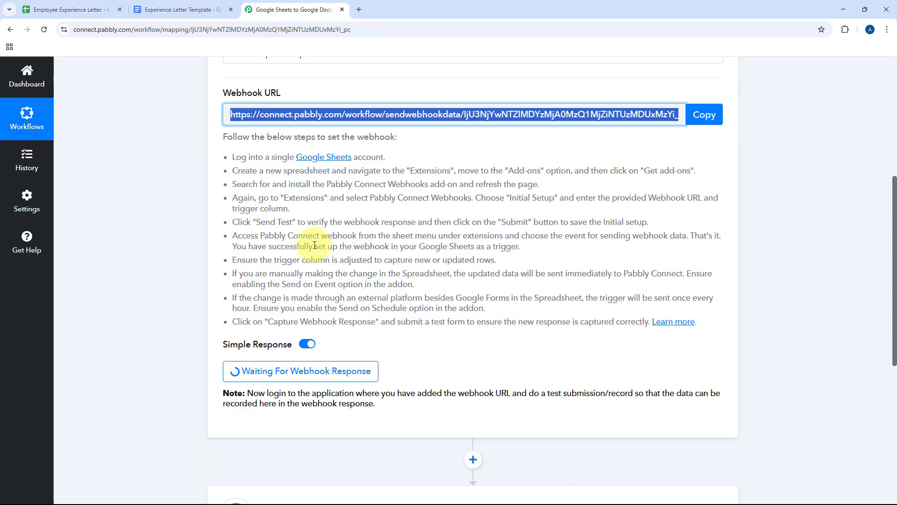
{"action": "left_click", "coordinate": [706, 114]}
{"action": "scroll", "coordinate": [386, 169], "scroll_direction": "up", "scroll_amount": 2}
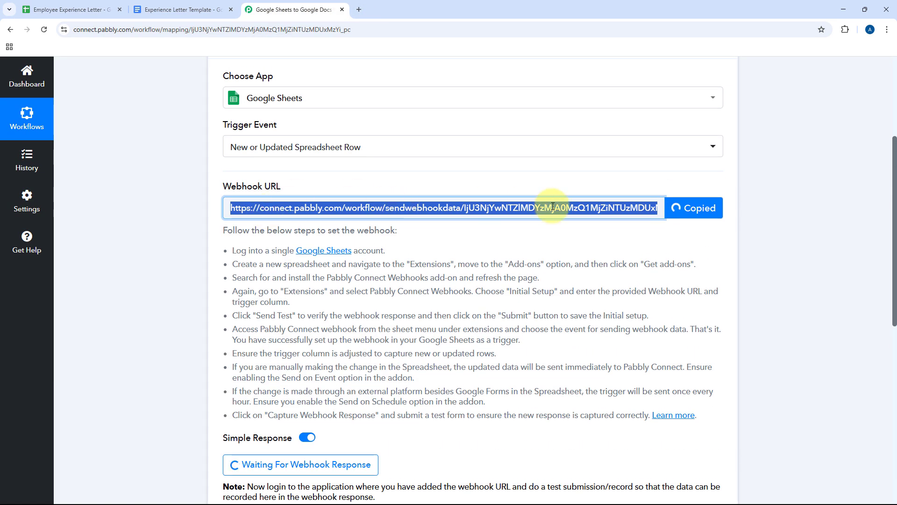
{"action": "left_click", "coordinate": [93, 9]}
{"action": "right_click", "coordinate": [387, 270]}
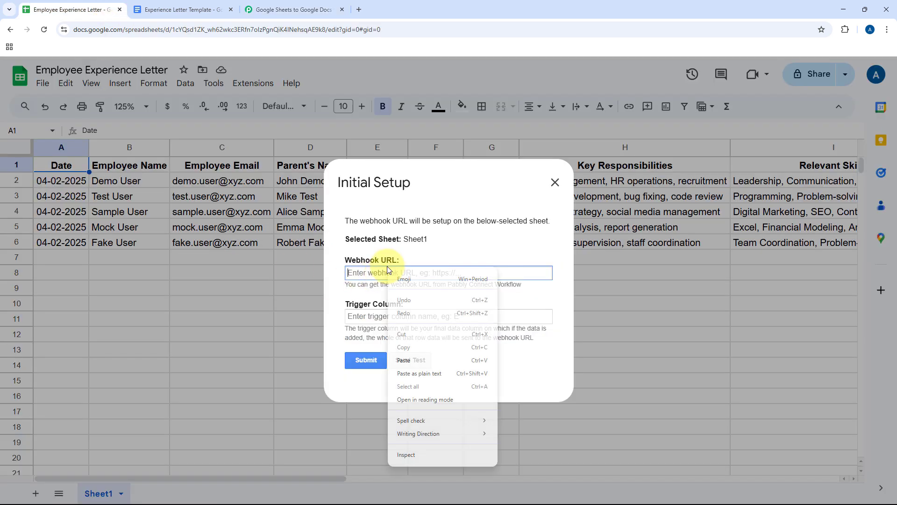
{"action": "left_click", "coordinate": [403, 360]}
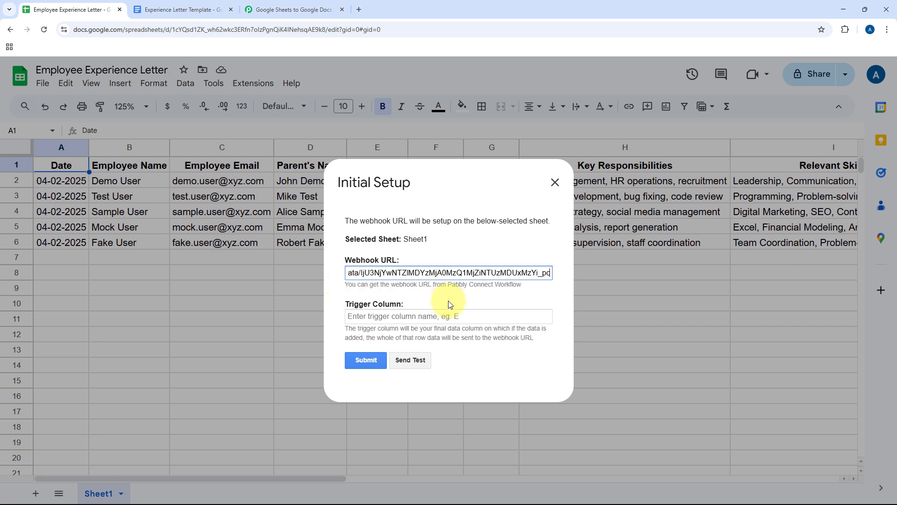
{"action": "left_click", "coordinate": [555, 182]}
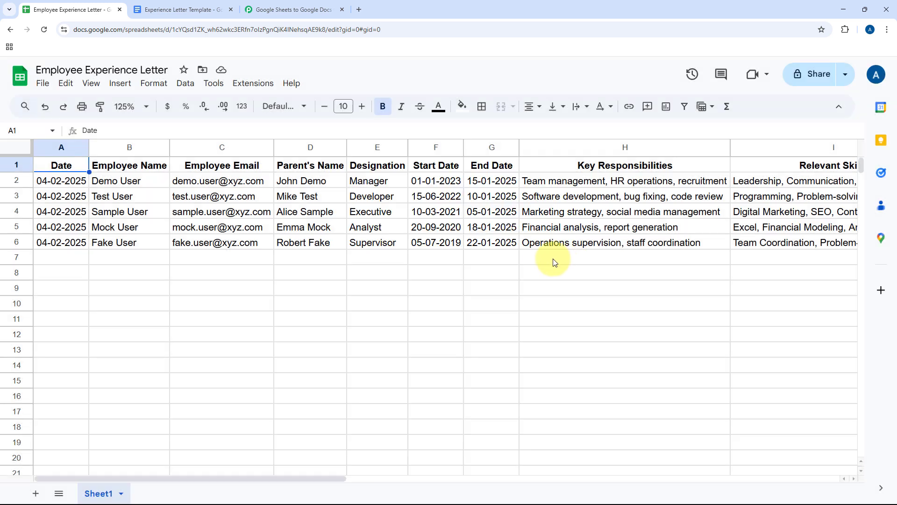
Check the company name text in the experience letter template and delete the Company Name column from Sheet1
{"action": "scroll", "coordinate": [555, 261], "scroll_direction": "right", "scroll_amount": 10}
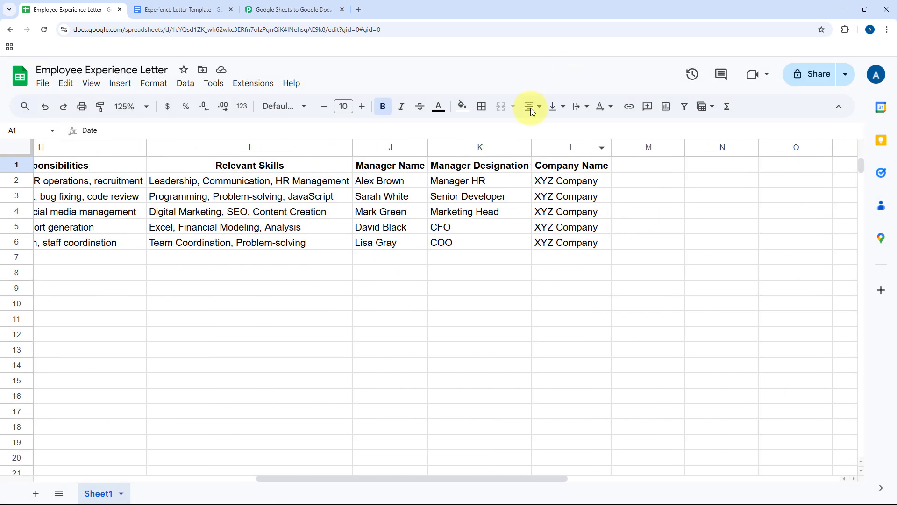
{"action": "left_click", "coordinate": [568, 147]}
{"action": "right_click", "coordinate": [567, 146]}
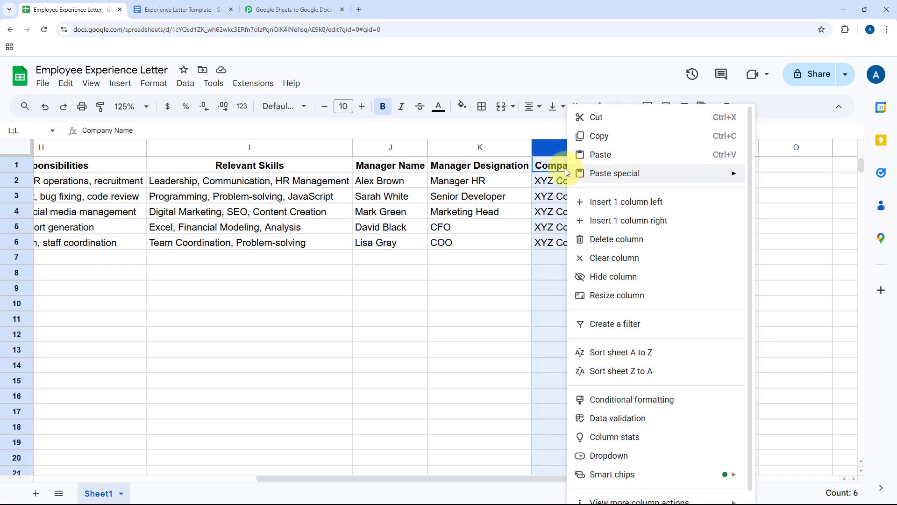
{"action": "left_click", "coordinate": [565, 148]}
{"action": "right_click", "coordinate": [565, 148]}
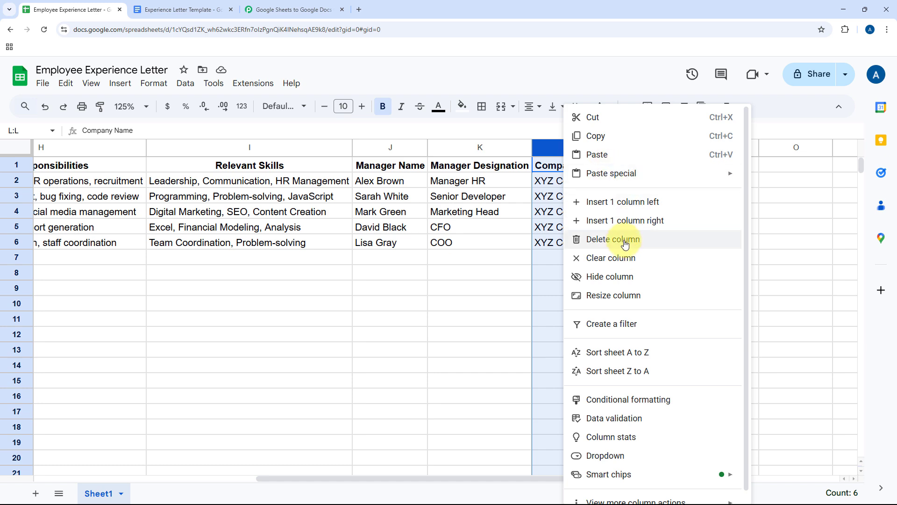
{"action": "left_click", "coordinate": [182, 9]}
{"action": "scroll", "coordinate": [186, 301], "scroll_direction": "down", "scroll_amount": 3}
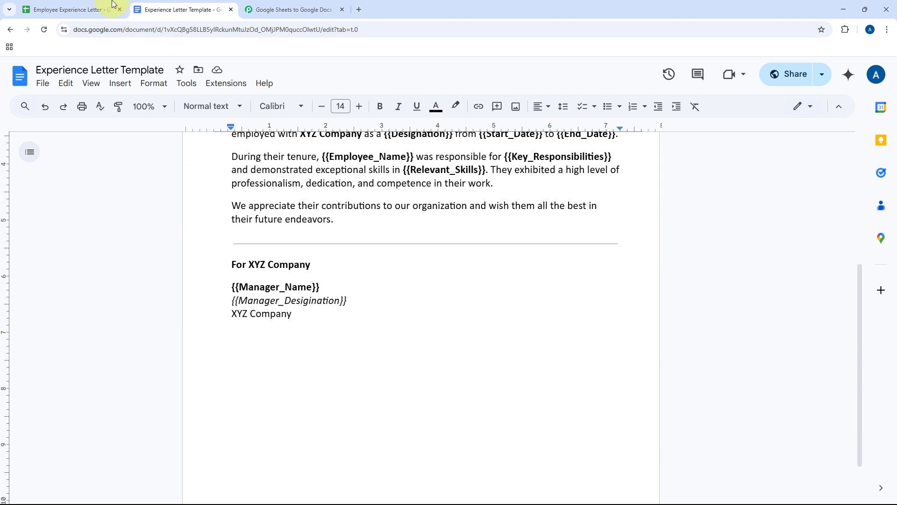
{"action": "left_click", "coordinate": [113, 5]}
{"action": "right_click", "coordinate": [566, 146]}
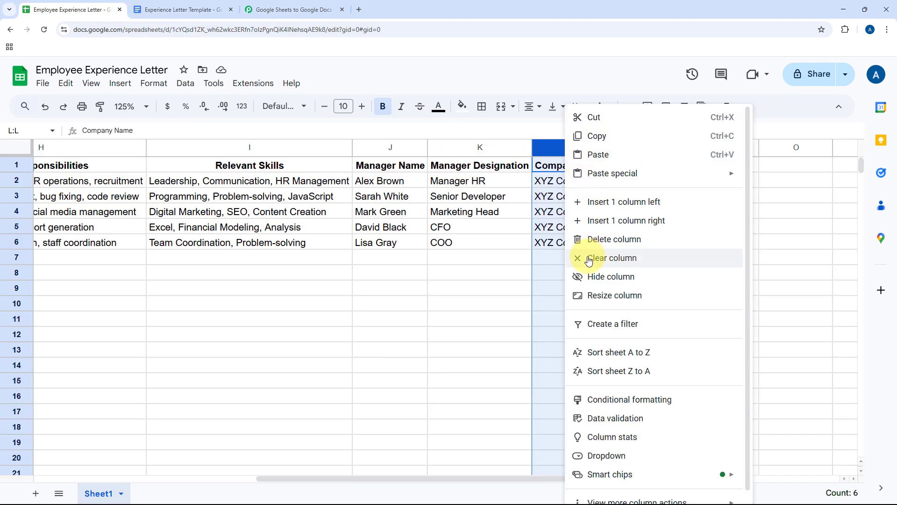
{"action": "left_click", "coordinate": [590, 239]}
{"action": "left_click", "coordinate": [475, 231]}
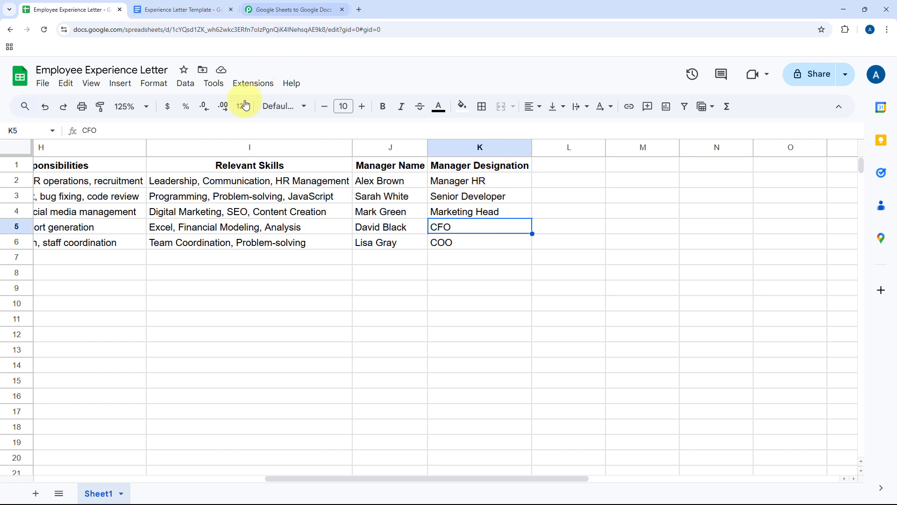
In the Pabbly Connect Webhooks initial setup for Sheet1, enter the copied webhook URL and set the trigger column to K
{"action": "left_click", "coordinate": [263, 88]}
{"action": "mouse_move", "coordinate": [343, 253]}
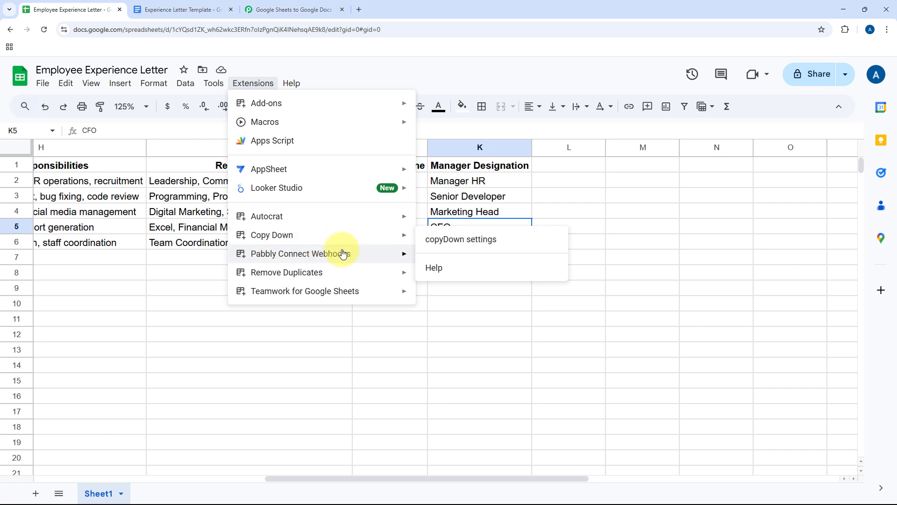
{"action": "left_click", "coordinate": [437, 259]}
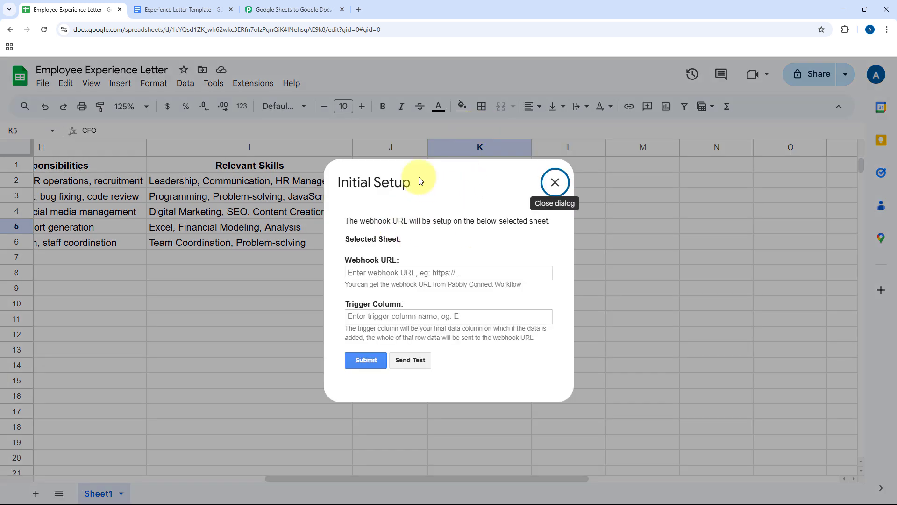
{"action": "left_click", "coordinate": [385, 272]}
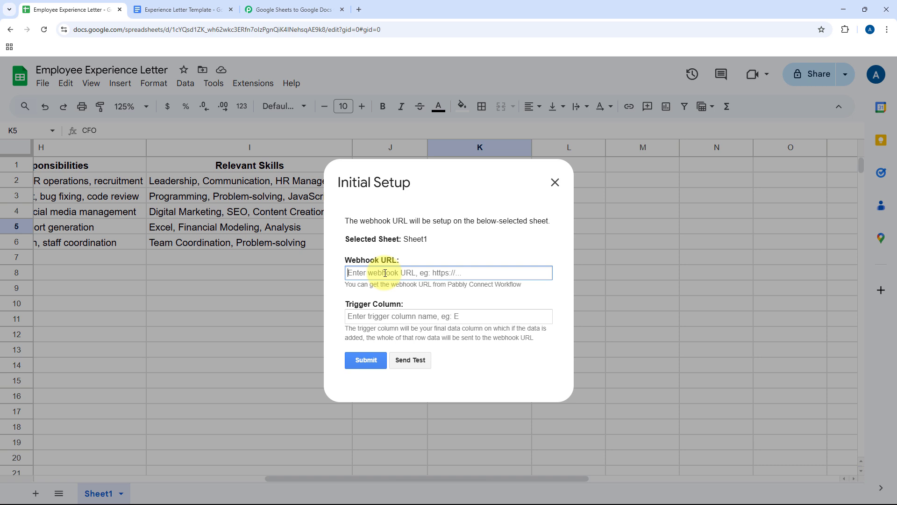
{"action": "right_click", "coordinate": [385, 273]}
{"action": "left_click", "coordinate": [423, 366]}
{"action": "left_click", "coordinate": [406, 320]}
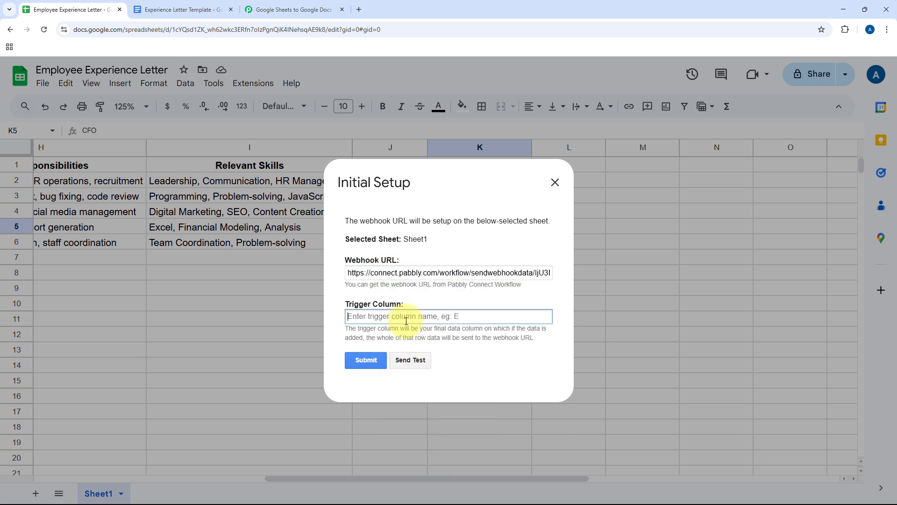
{"action": "type", "text": "K"}
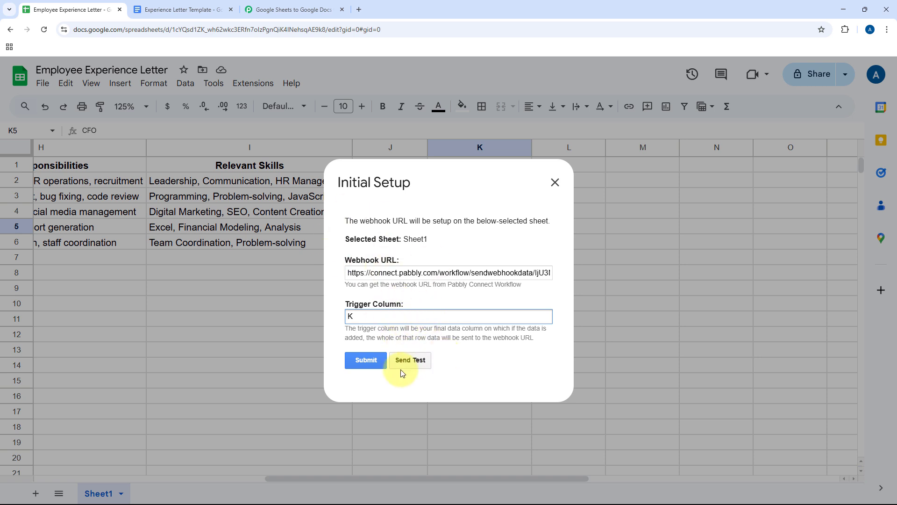
Send test data from the webhook setup and review the response captured in the Pabbly Connect trigger against the spreadsheet
{"action": "left_click", "coordinate": [411, 363]}
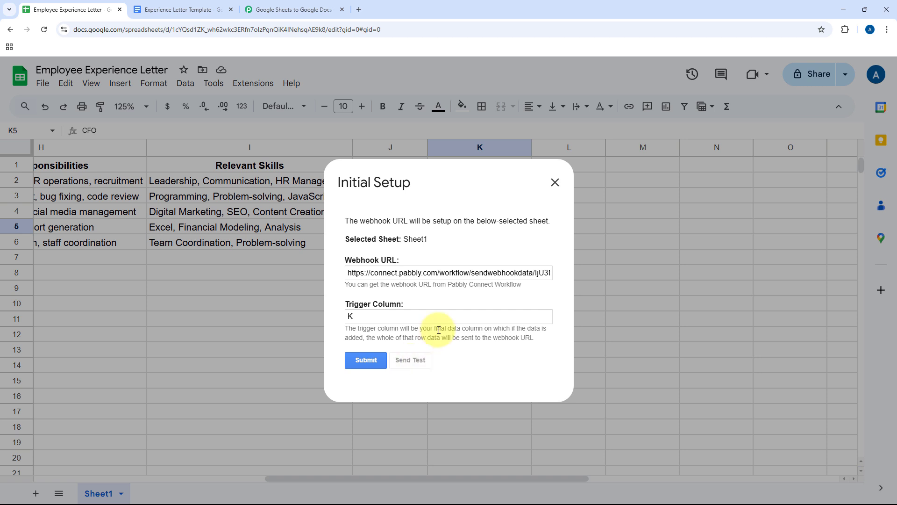
{"action": "scroll", "coordinate": [439, 330], "scroll_direction": "down", "scroll_amount": 2}
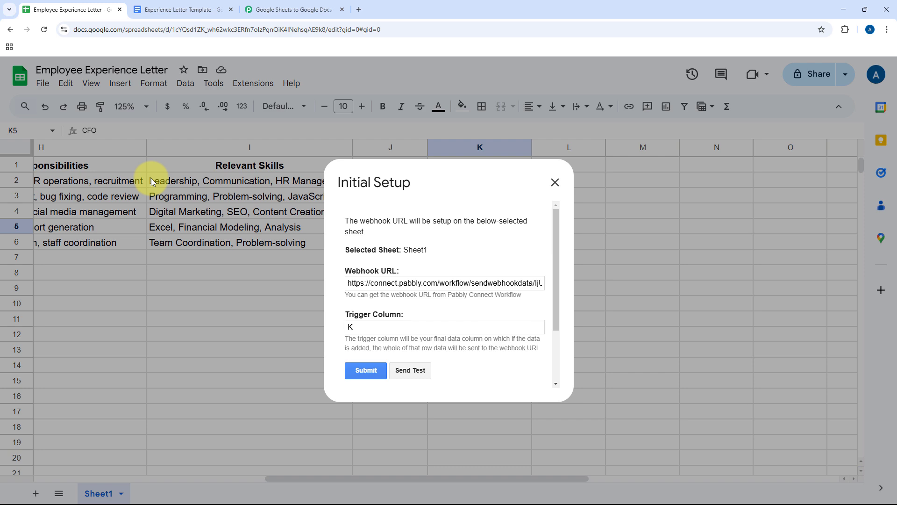
{"action": "left_click", "coordinate": [290, 9]}
{"action": "scroll", "coordinate": [198, 242], "scroll_direction": "down", "scroll_amount": 8}
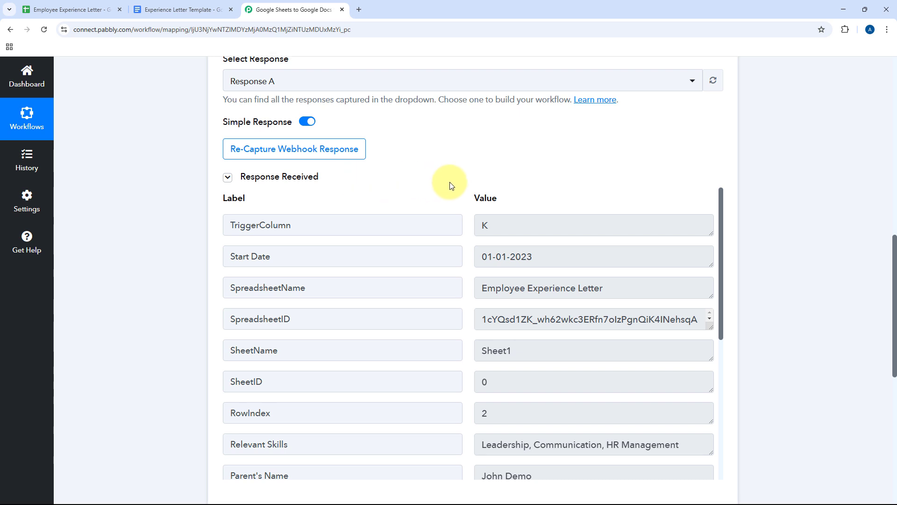
{"action": "scroll", "coordinate": [453, 182], "scroll_direction": "down", "scroll_amount": 1}
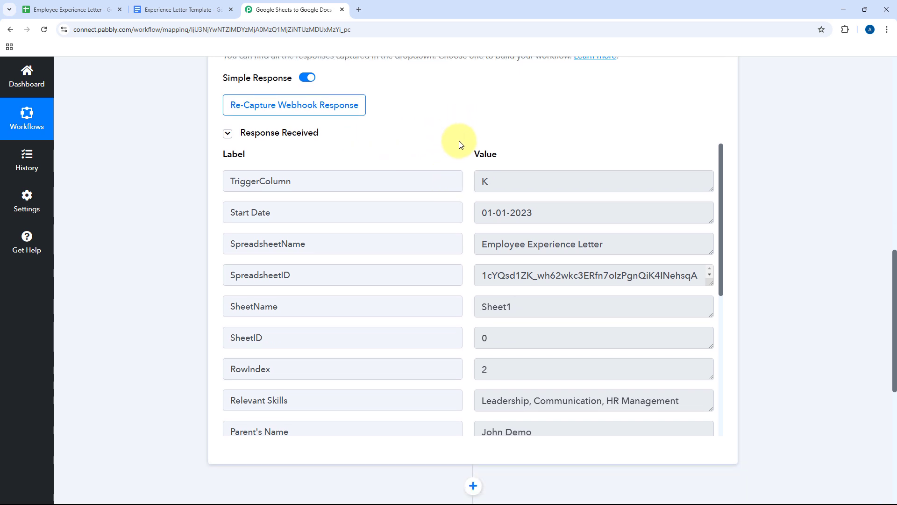
{"action": "left_click", "coordinate": [66, 10]}
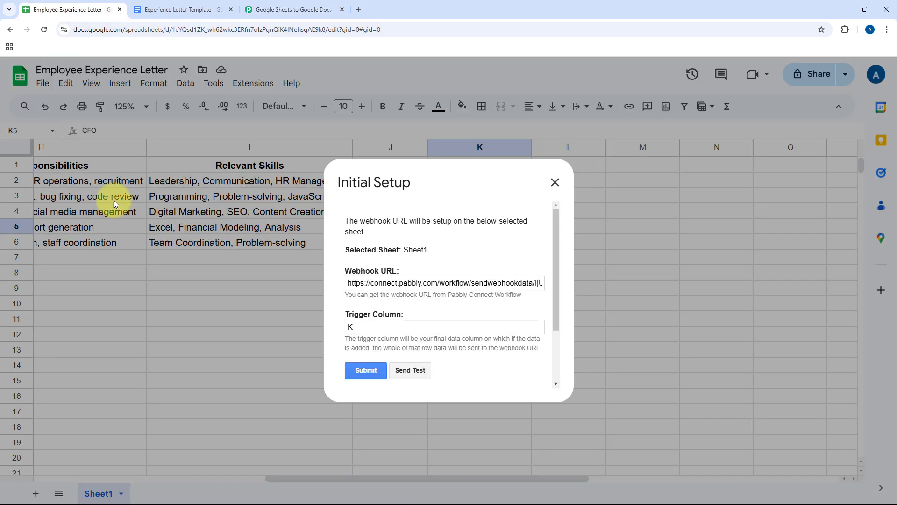
{"action": "left_click", "coordinate": [290, 9]}
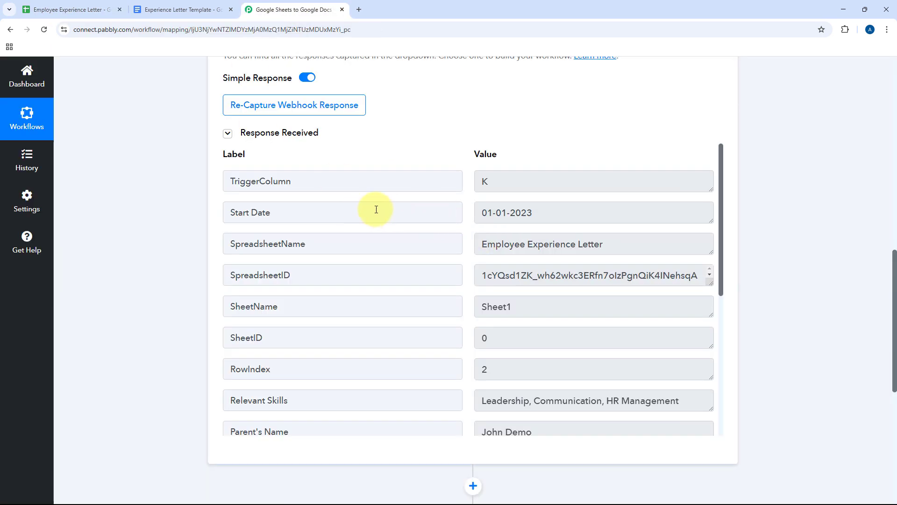
Check the captured trigger response values, including start and end dates, relevant skills, key responsibilities, employee details and letter date
{"action": "left_click_drag", "start_coordinate": [568, 215], "coordinate": [459, 215]}
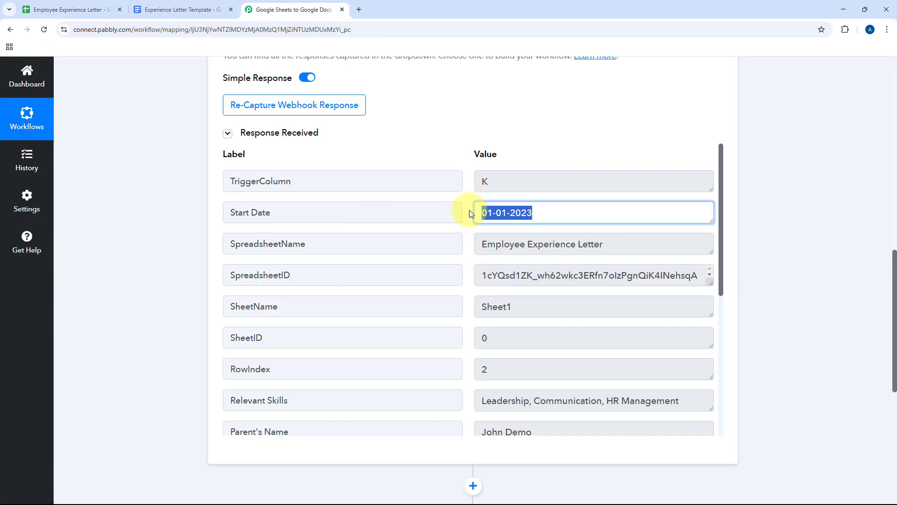
{"action": "scroll", "coordinate": [446, 254], "scroll_direction": "down", "scroll_amount": 4}
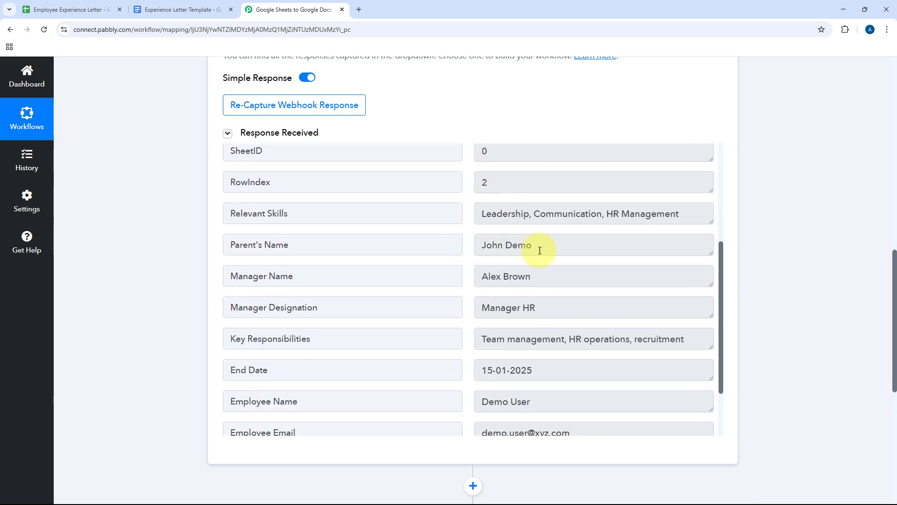
{"action": "left_click_drag", "start_coordinate": [556, 248], "coordinate": [680, 219]}
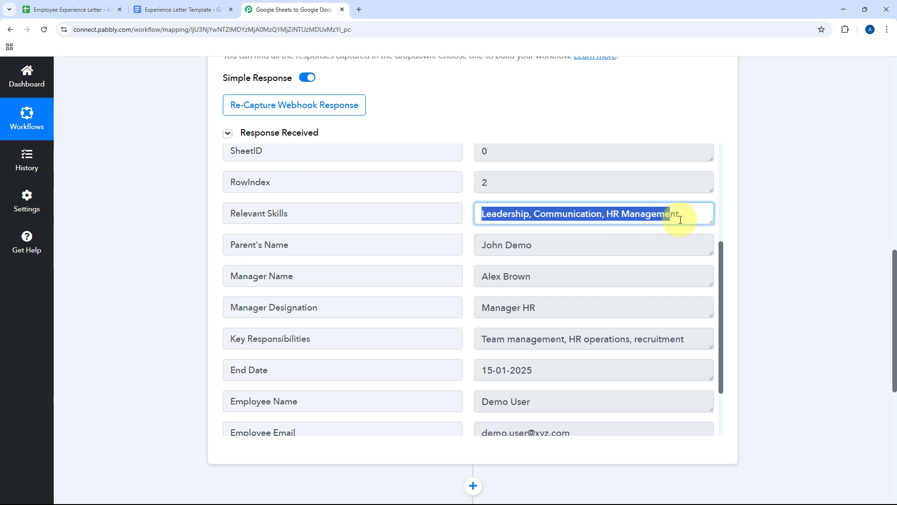
{"action": "scroll", "coordinate": [464, 224], "scroll_direction": "down", "scroll_amount": 1}
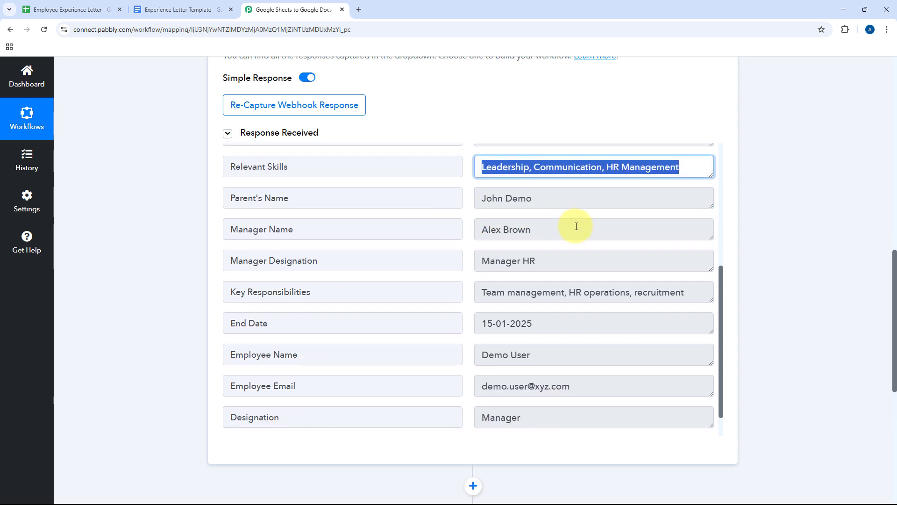
{"action": "left_click", "coordinate": [496, 236]}
{"action": "left_click_drag", "start_coordinate": [496, 236], "coordinate": [761, 257]}
{"action": "scroll", "coordinate": [469, 269], "scroll_direction": "down", "scroll_amount": 1}
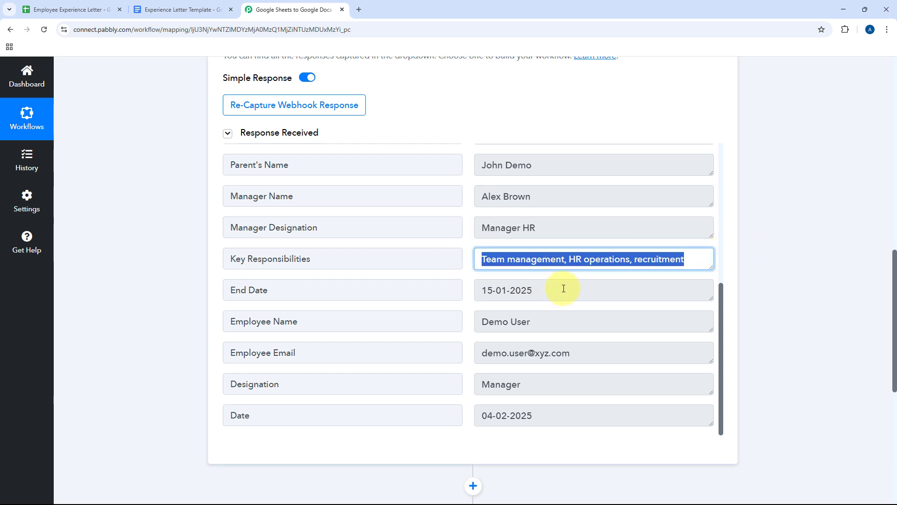
{"action": "left_click_drag", "start_coordinate": [563, 288], "coordinate": [456, 287]}
{"action": "left_click_drag", "start_coordinate": [541, 317], "coordinate": [461, 330]}
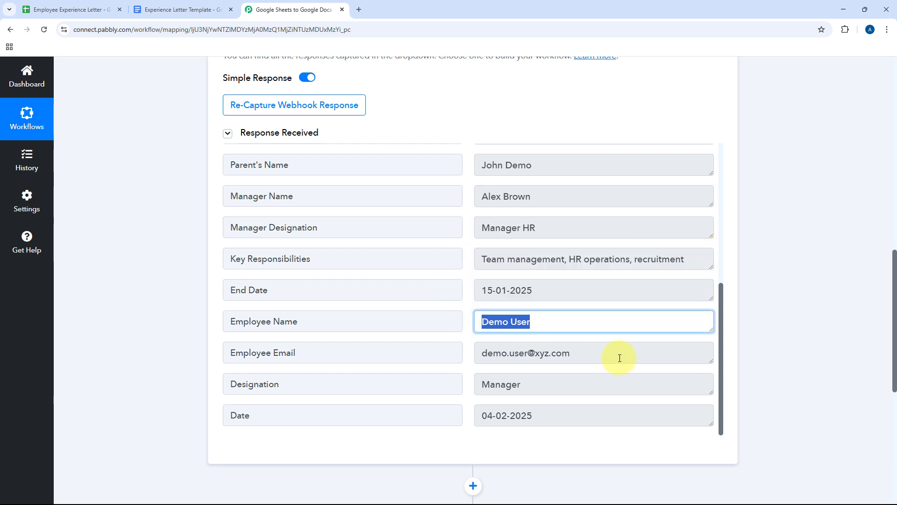
{"action": "left_click_drag", "start_coordinate": [620, 358], "coordinate": [476, 393]}
{"action": "left_click_drag", "start_coordinate": [572, 421], "coordinate": [448, 412]}
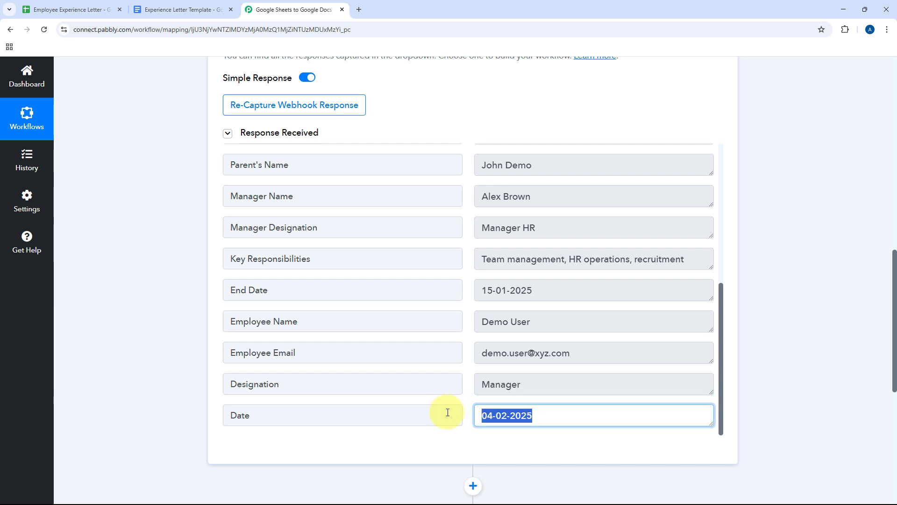
{"action": "left_click", "coordinate": [470, 283]}
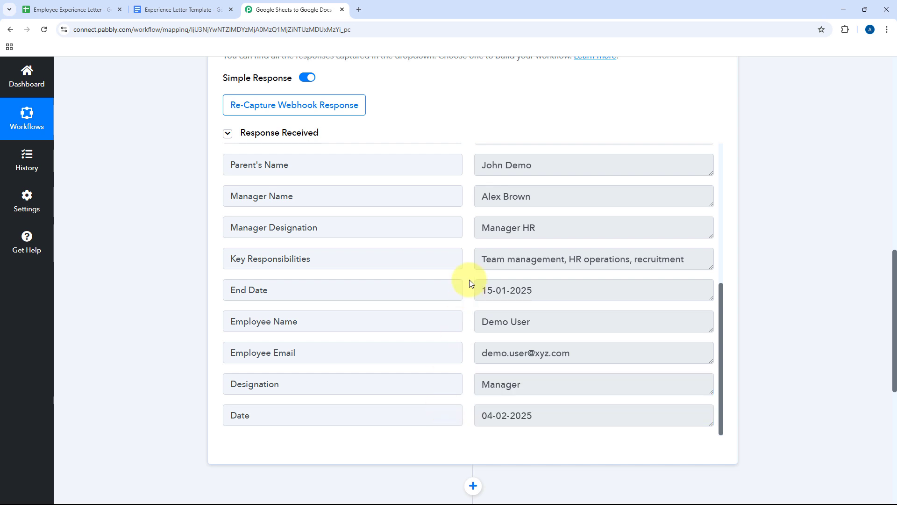
{"action": "left_click", "coordinate": [91, 8]}
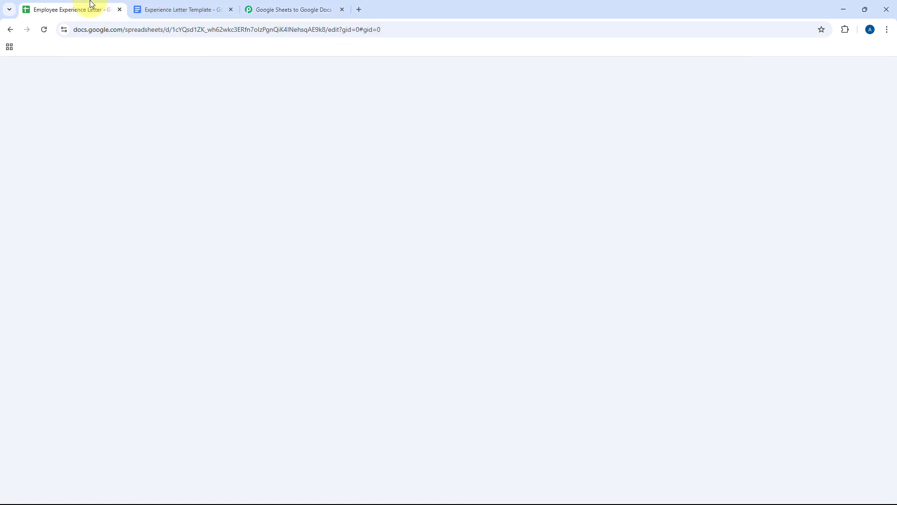
{"action": "left_click", "coordinate": [287, 9]}
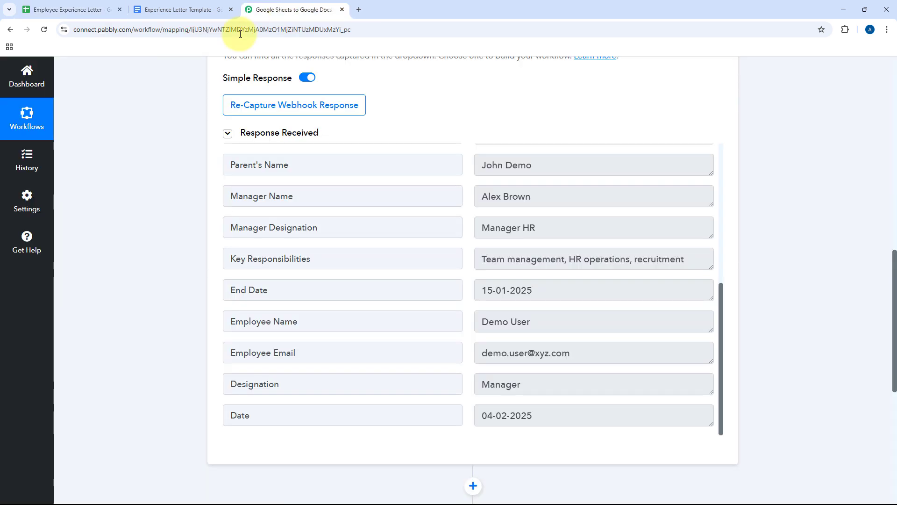
Submit the Pabbly Connect Webhooks initial setup in the Employee Experience Letter spreadsheet and enable Send On Event
{"action": "left_click", "coordinate": [53, 9]}
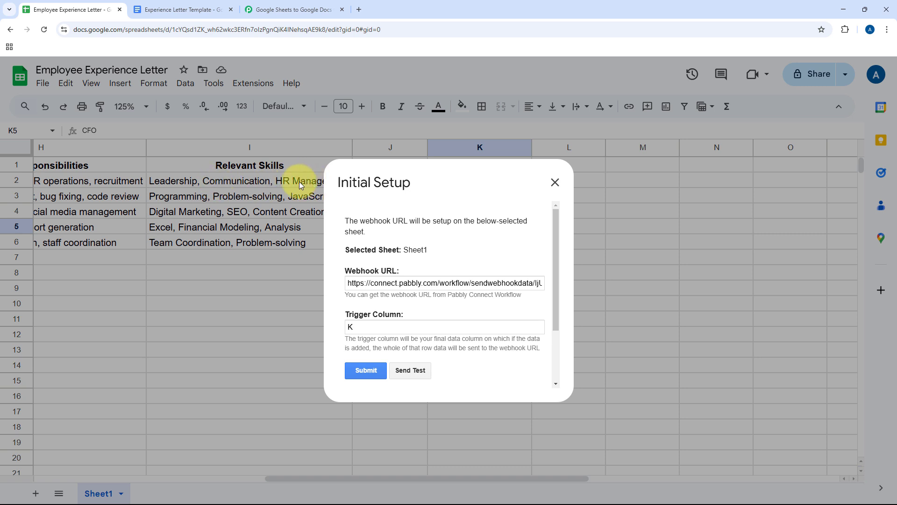
{"action": "left_click", "coordinate": [365, 370]}
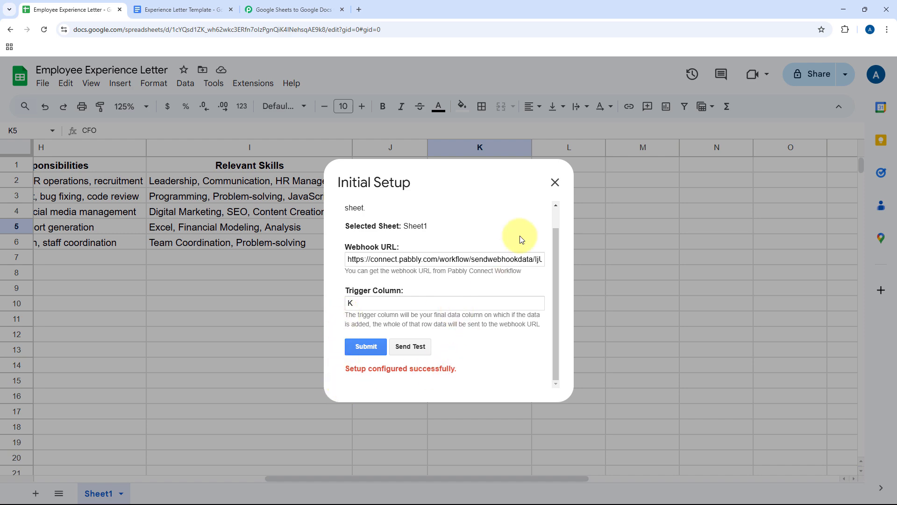
{"action": "left_click", "coordinate": [554, 183]}
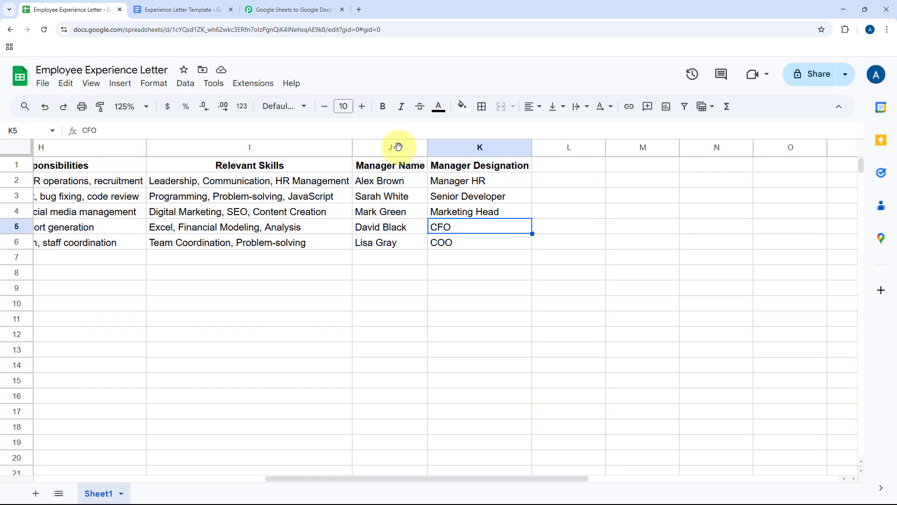
{"action": "left_click", "coordinate": [254, 83]}
{"action": "mouse_move", "coordinate": [333, 254]}
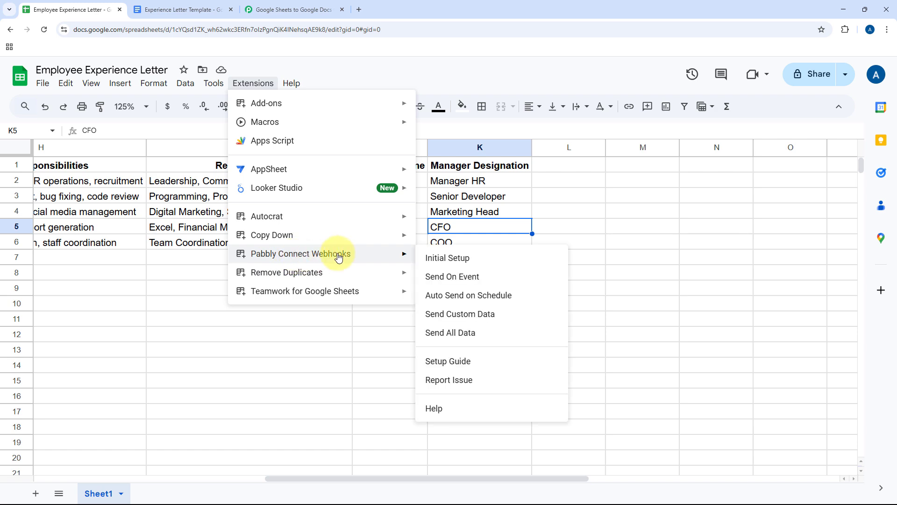
{"action": "left_click", "coordinate": [437, 281]}
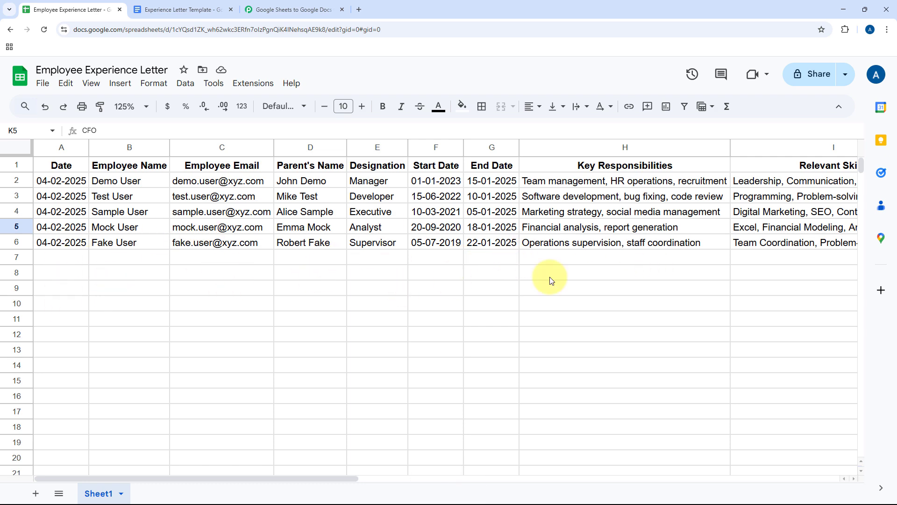
Review the employee rows in Sheet1, the response captured in Pabbly Connect and the placeholders in the Experience Letter Template
{"action": "scroll", "coordinate": [547, 276], "scroll_direction": "right", "scroll_amount": 5}
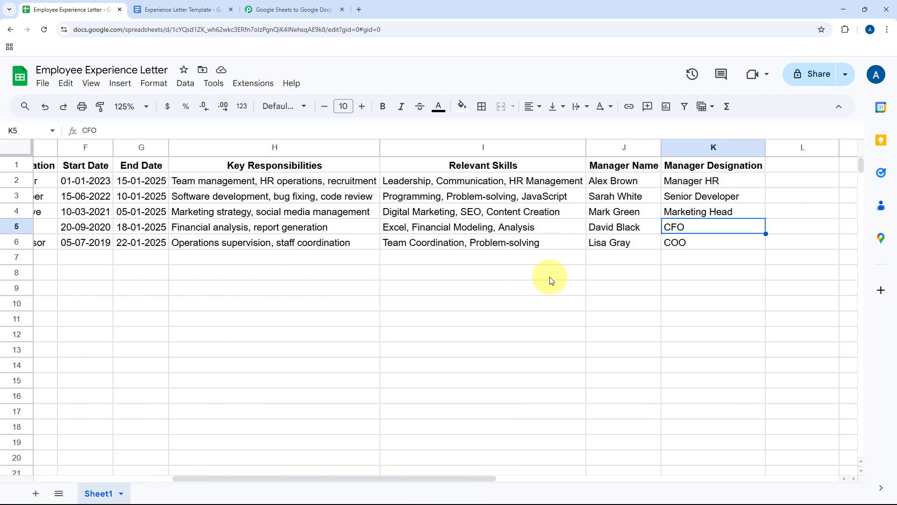
{"action": "scroll", "coordinate": [252, 261], "scroll_direction": "left", "scroll_amount": 5}
{"action": "left_click", "coordinate": [254, 260]}
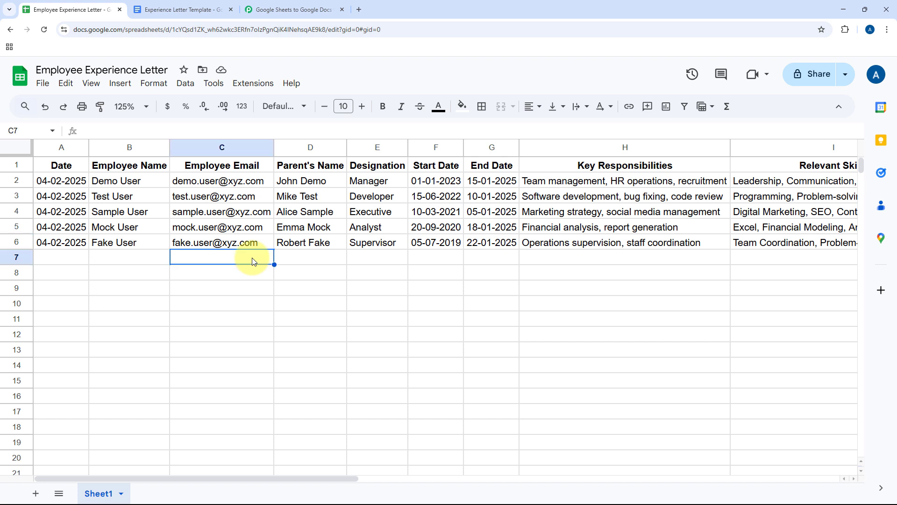
{"action": "left_click", "coordinate": [276, 9]}
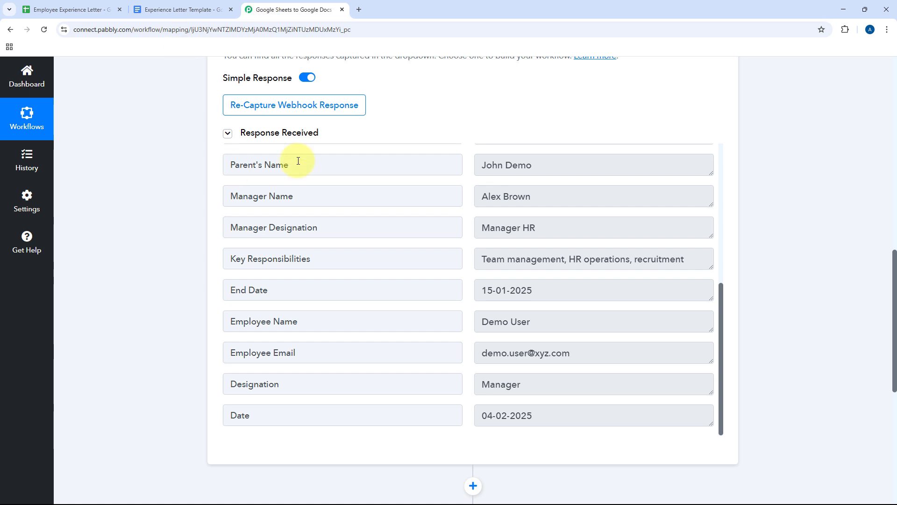
{"action": "scroll", "coordinate": [458, 214], "scroll_direction": "up", "scroll_amount": 3}
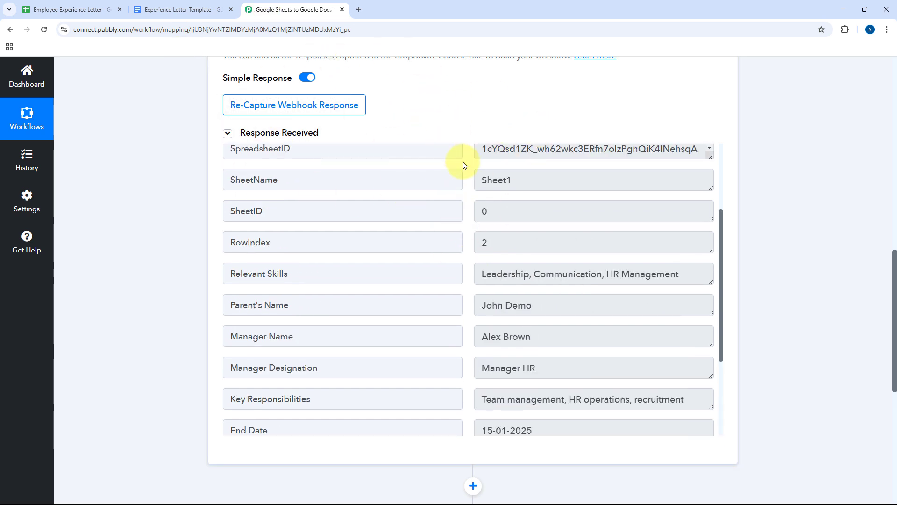
{"action": "scroll", "coordinate": [464, 164], "scroll_direction": "down", "scroll_amount": 5}
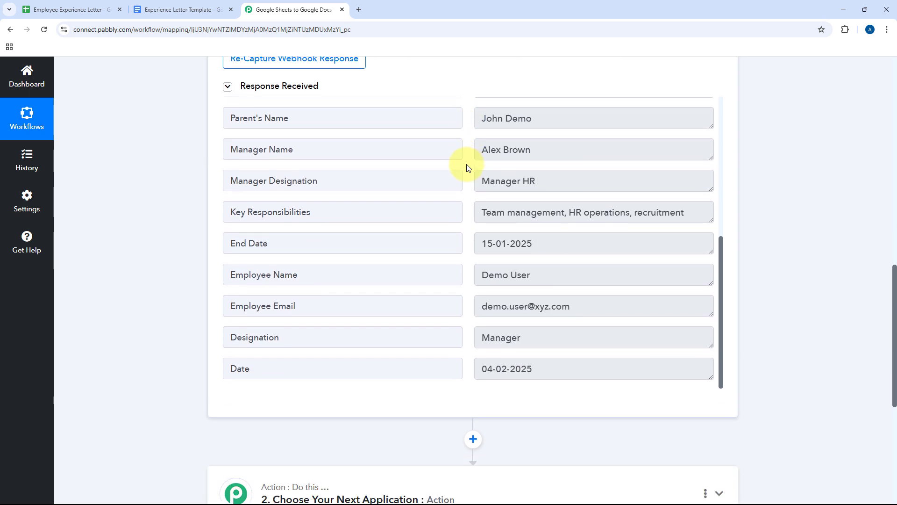
{"action": "scroll", "coordinate": [467, 168], "scroll_direction": "down", "scroll_amount": 1}
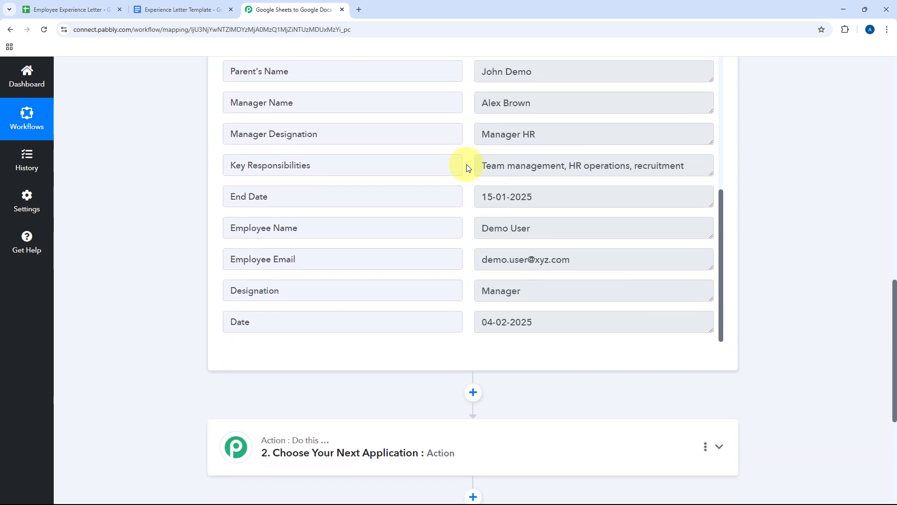
{"action": "scroll", "coordinate": [465, 178], "scroll_direction": "up", "scroll_amount": 1}
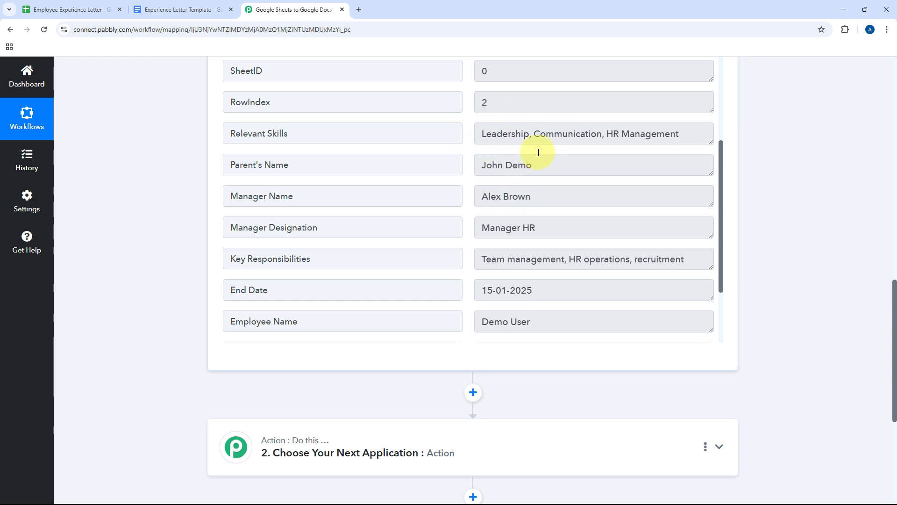
{"action": "left_click", "coordinate": [219, 3]}
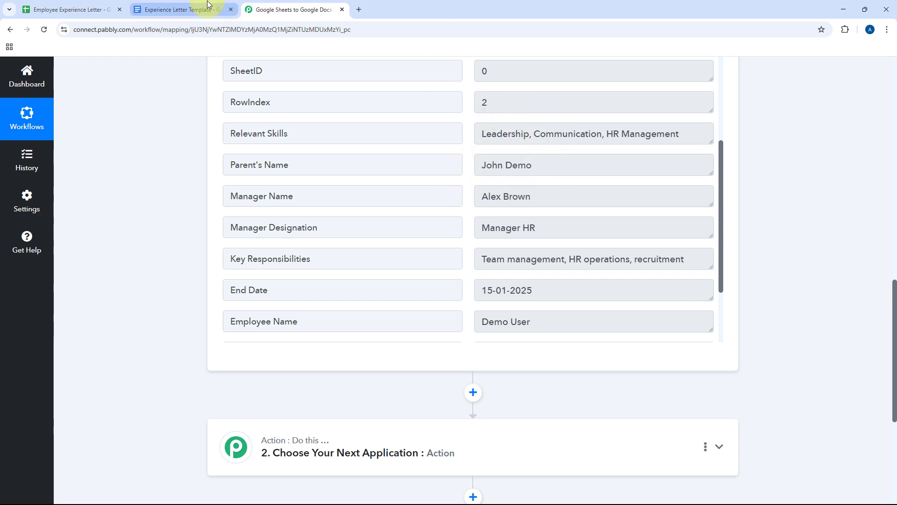
{"action": "scroll", "coordinate": [319, 264], "scroll_direction": "up", "scroll_amount": 4}
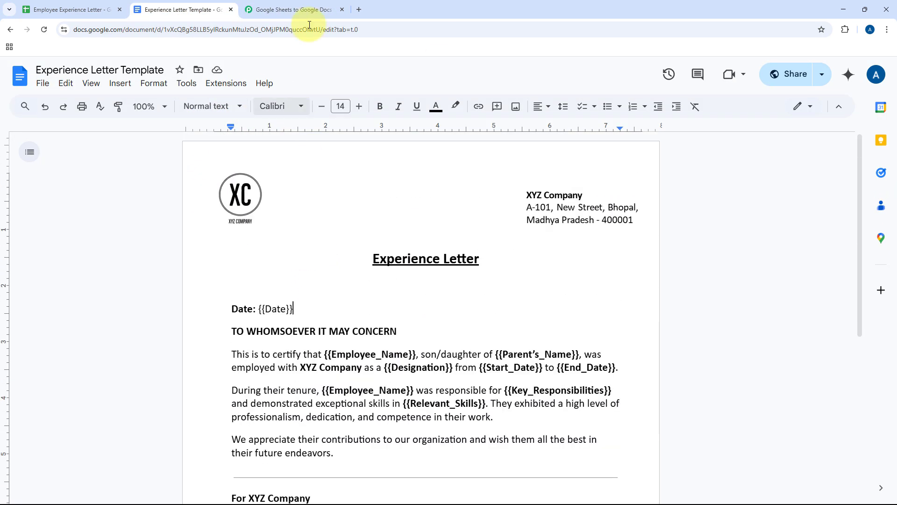
In the Pabbly Connect workflow, set the second step's app to Google Docs with the action event Create Document from Template
{"action": "left_click", "coordinate": [294, 10]}
{"action": "scroll", "coordinate": [157, 237], "scroll_direction": "down", "scroll_amount": 6}
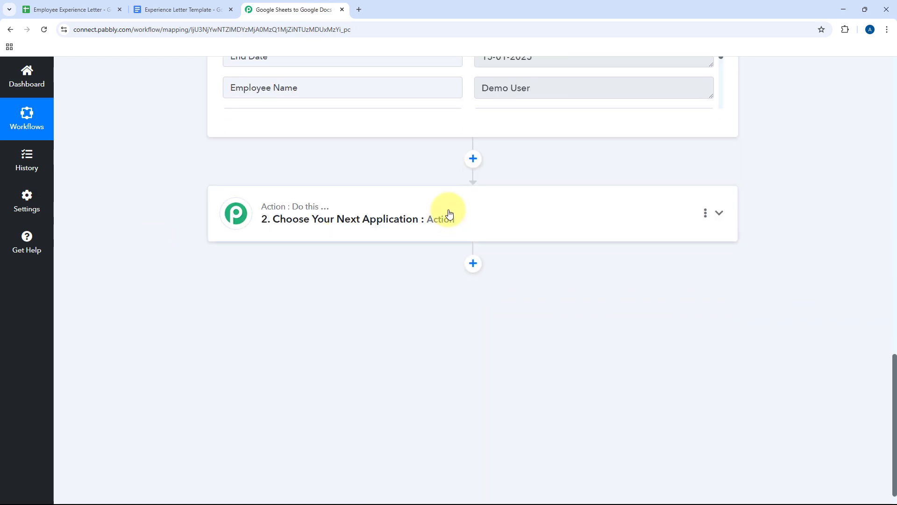
{"action": "left_click", "coordinate": [450, 213]}
{"action": "left_click", "coordinate": [337, 256]}
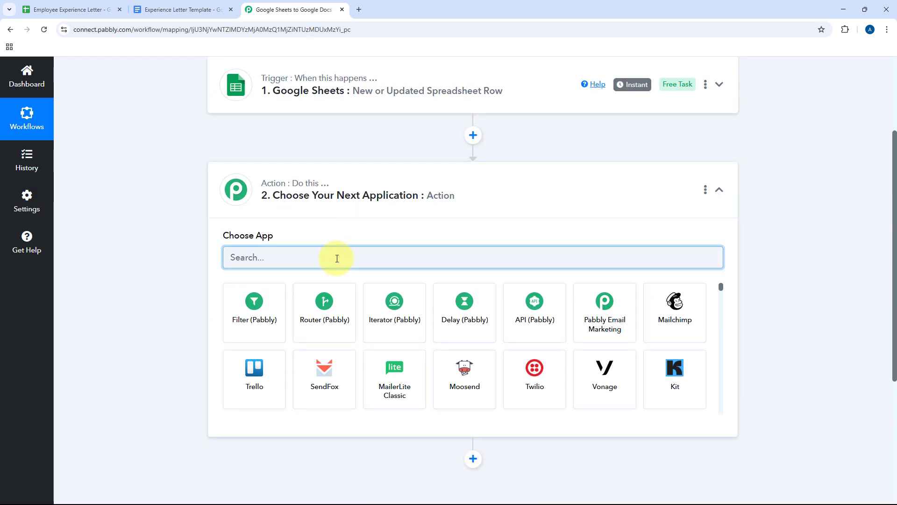
{"action": "type", "text": "Google D"}
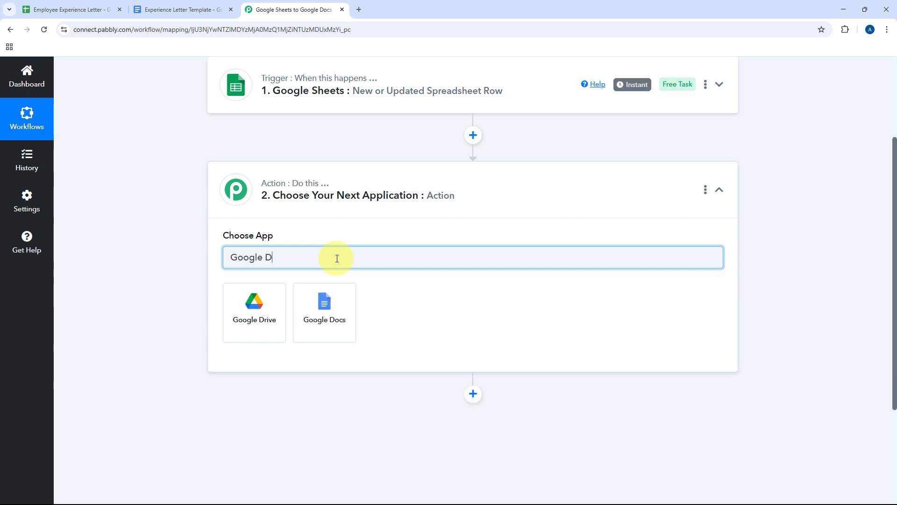
{"action": "type", "text": "oc"}
{"action": "left_click", "coordinate": [271, 308]}
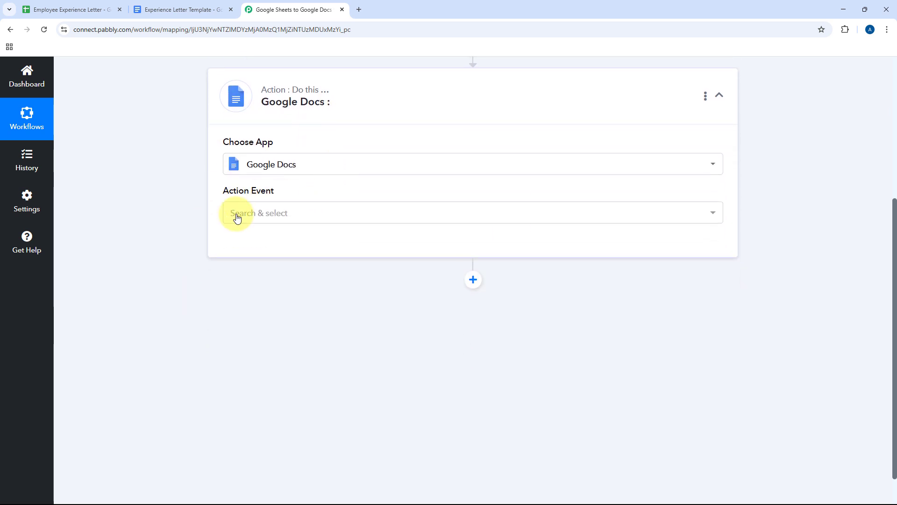
{"action": "left_click", "coordinate": [311, 221]}
{"action": "scroll", "coordinate": [375, 223], "scroll_direction": "down", "scroll_amount": 1}
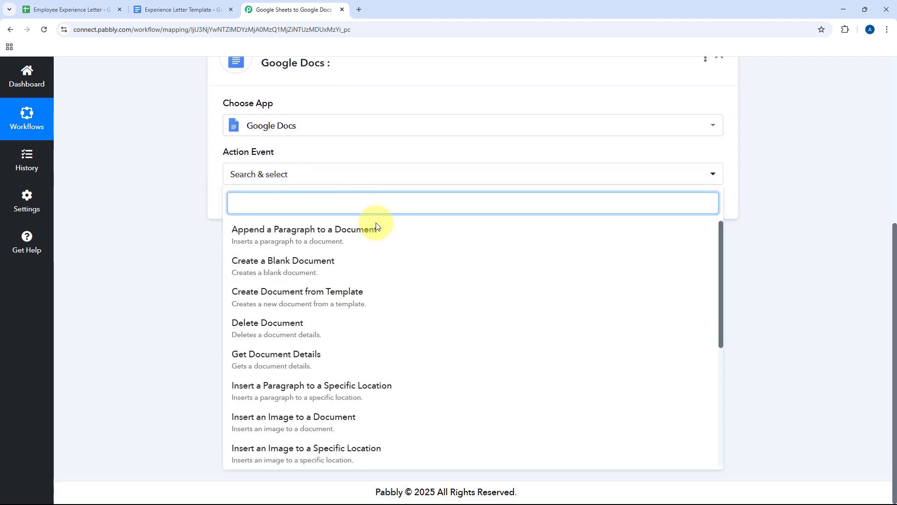
{"action": "left_click", "coordinate": [290, 298]}
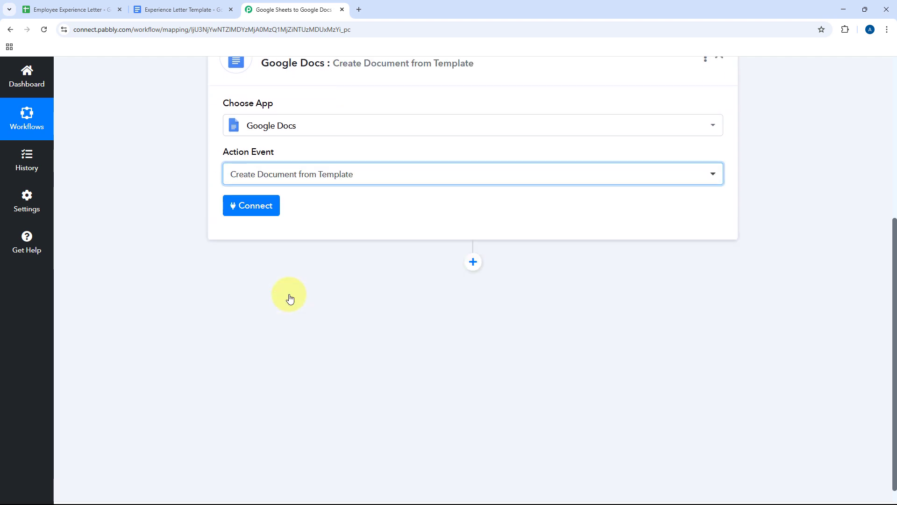
Connect Google Docs through a new connection, signing in with Google and granting Pabbly Connect access to the account
{"action": "left_click", "coordinate": [263, 253]}
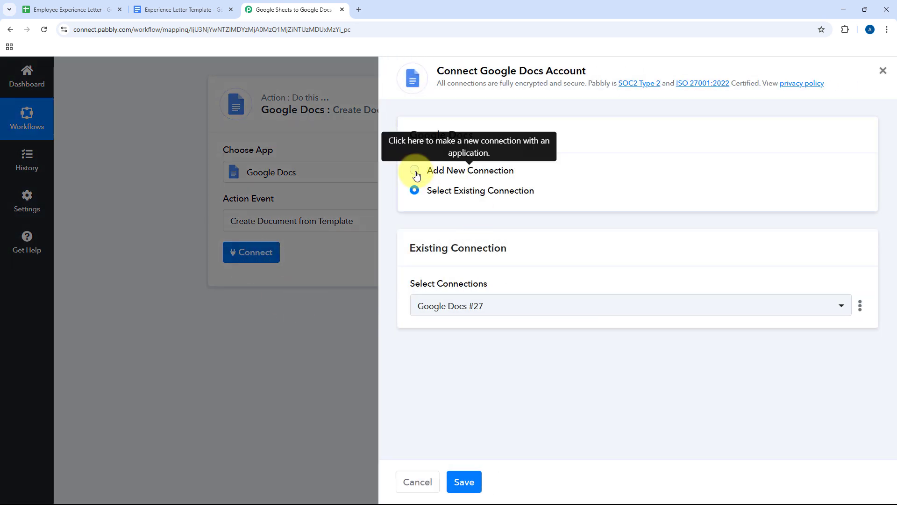
{"action": "left_click", "coordinate": [415, 170]}
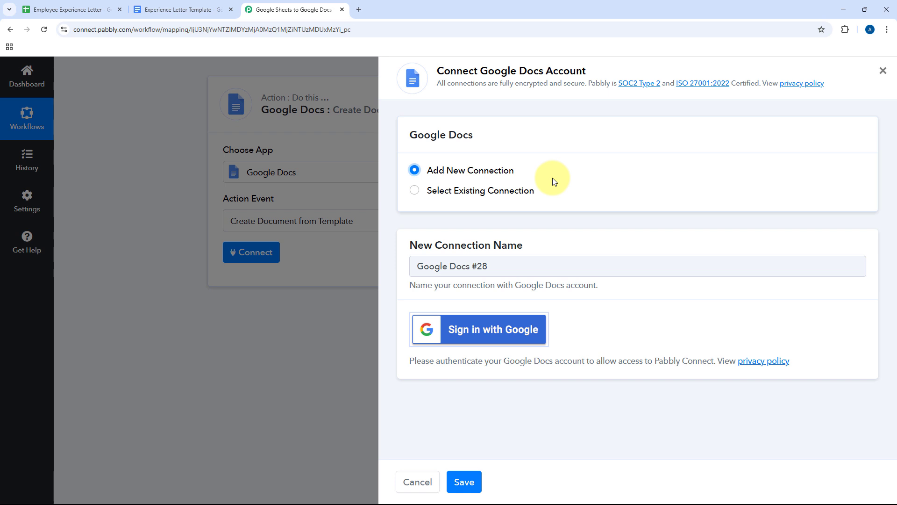
{"action": "left_click", "coordinate": [482, 332]}
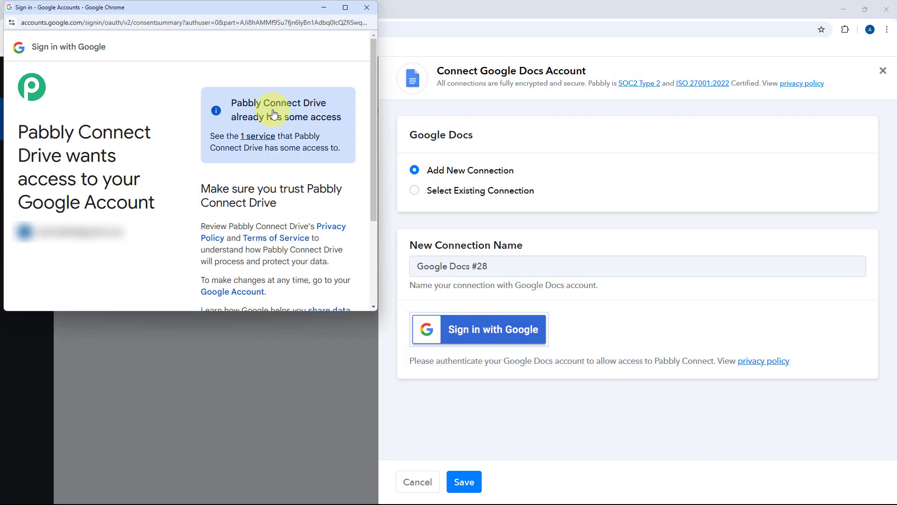
{"action": "scroll", "coordinate": [274, 113], "scroll_direction": "down", "scroll_amount": 3}
{"action": "left_click", "coordinate": [326, 246]}
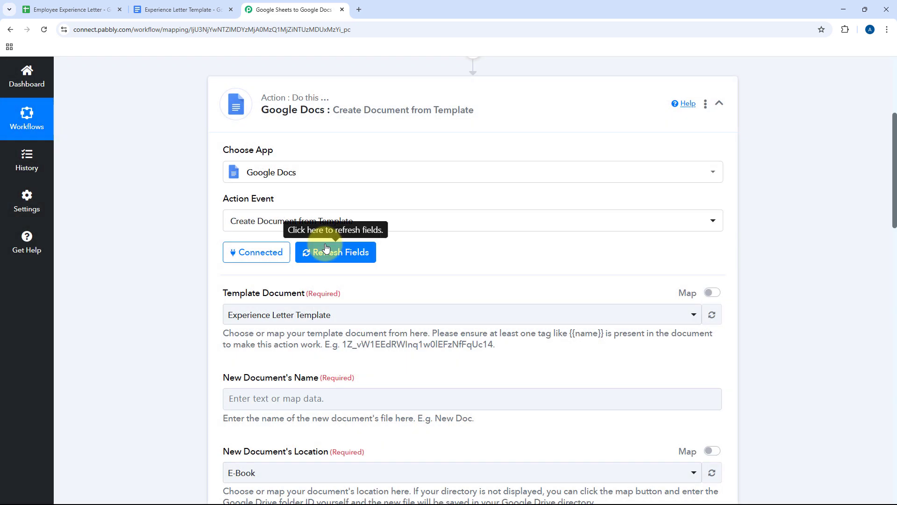
{"action": "scroll", "coordinate": [327, 247], "scroll_direction": "down", "scroll_amount": 3}
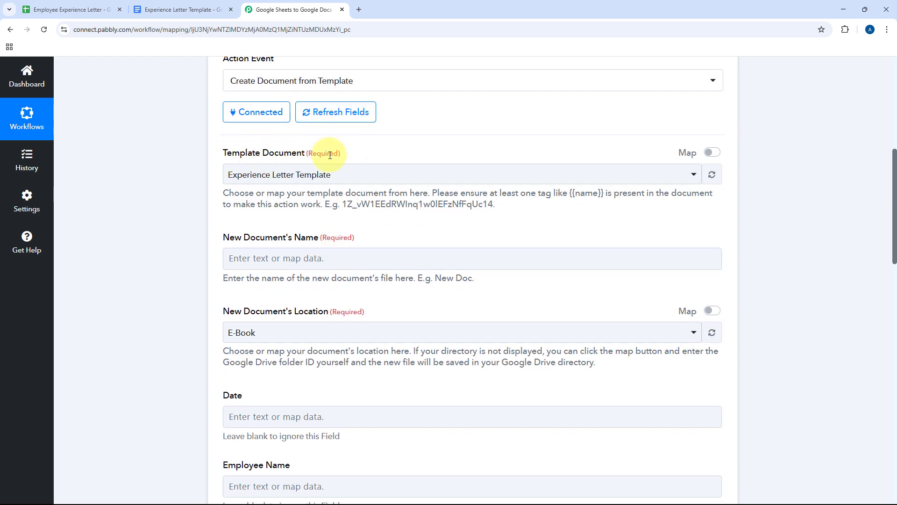
Check the letter template's title in Google Docs and set the Pabbly Connect action's Template Document to Experience Letter Template
{"action": "left_click", "coordinate": [424, 174]}
{"action": "scroll", "coordinate": [384, 176], "scroll_direction": "down", "scroll_amount": 15}
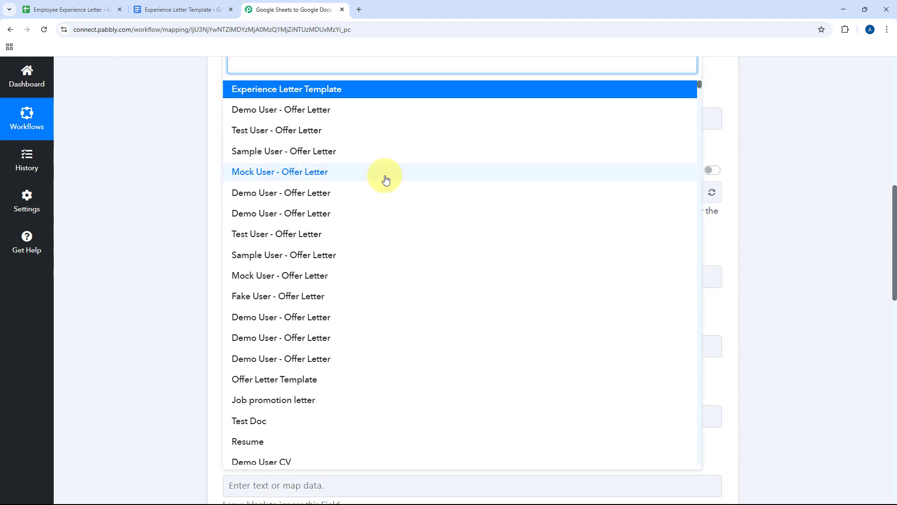
{"action": "scroll", "coordinate": [408, 234], "scroll_direction": "down", "scroll_amount": 3}
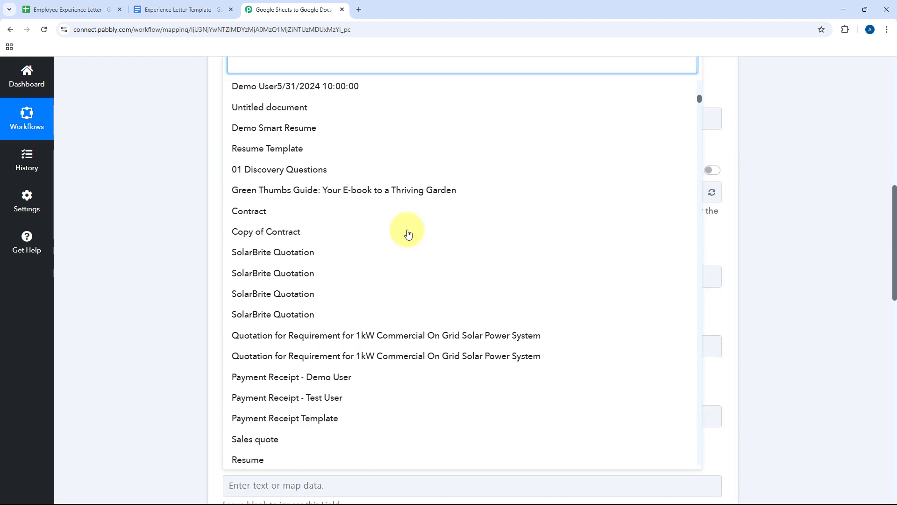
{"action": "scroll", "coordinate": [408, 234], "scroll_direction": "up", "scroll_amount": 9}
{"action": "scroll", "coordinate": [408, 233], "scroll_direction": "up", "scroll_amount": 8}
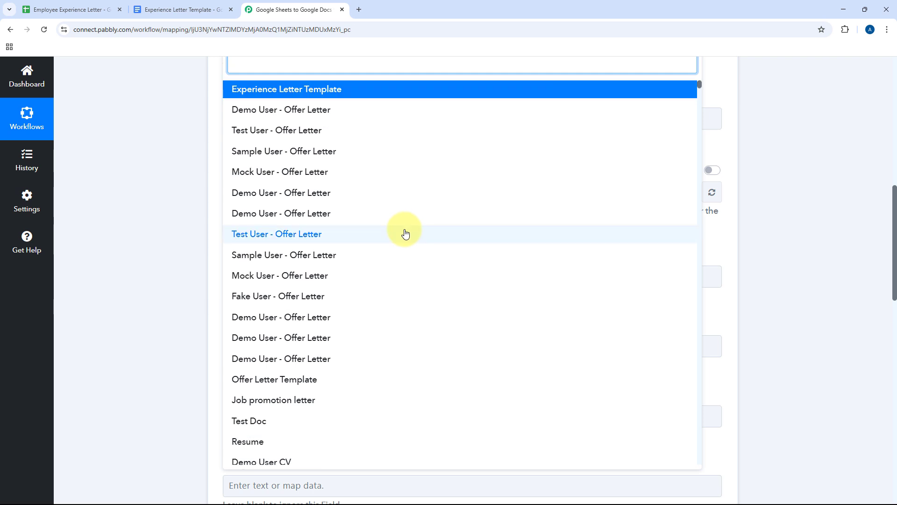
{"action": "scroll", "coordinate": [176, 220], "scroll_direction": "up", "scroll_amount": 3}
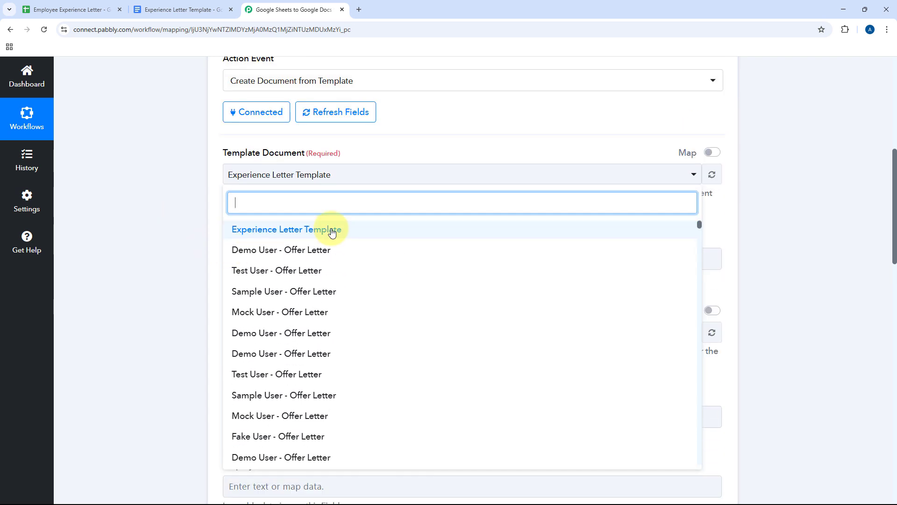
{"action": "left_click", "coordinate": [199, 6]}
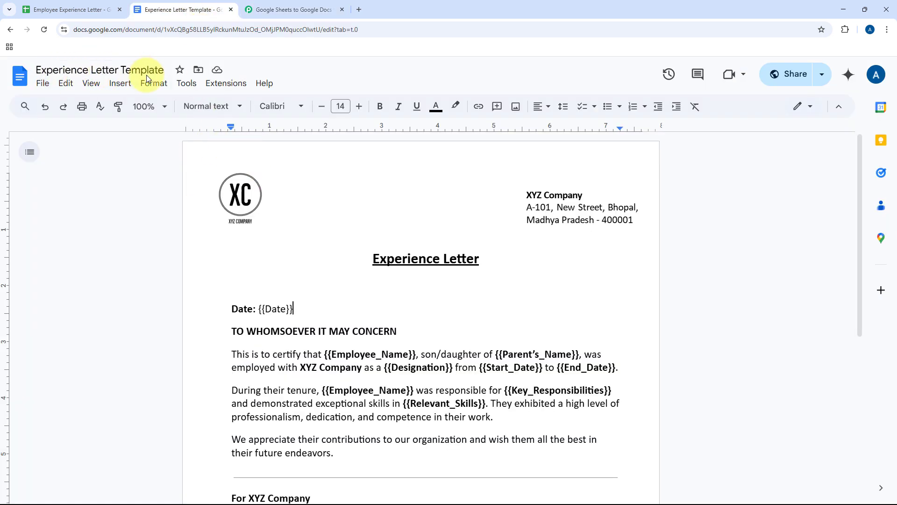
{"action": "left_click", "coordinate": [284, 9]}
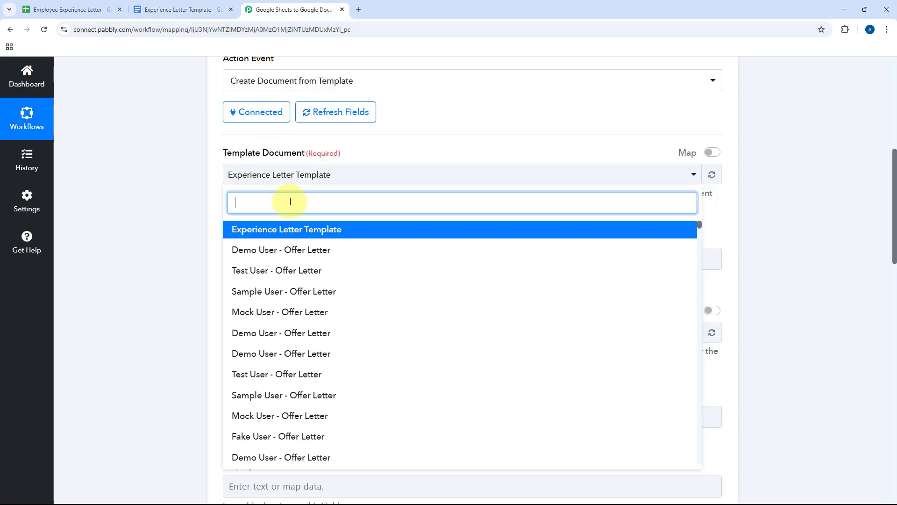
{"action": "left_click", "coordinate": [303, 231]}
{"action": "scroll", "coordinate": [247, 196], "scroll_direction": "down", "scroll_amount": 1}
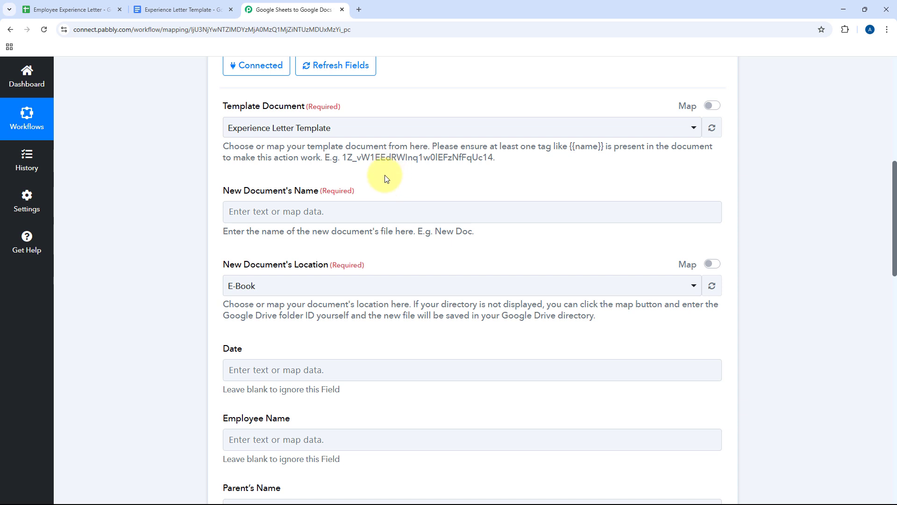
Review the response received by the Google Sheets trigger, especially the Employee Name value
{"action": "scroll", "coordinate": [402, 185], "scroll_direction": "up", "scroll_amount": 6}
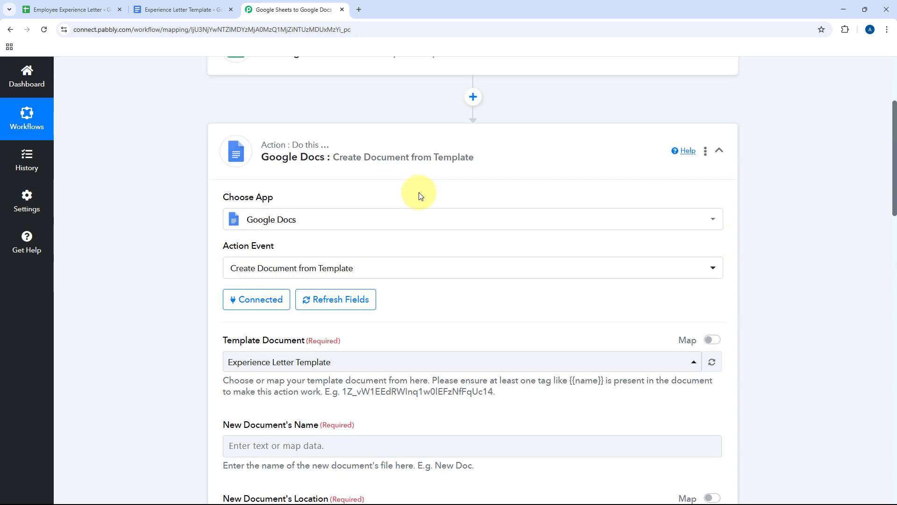
{"action": "left_click", "coordinate": [442, 95]}
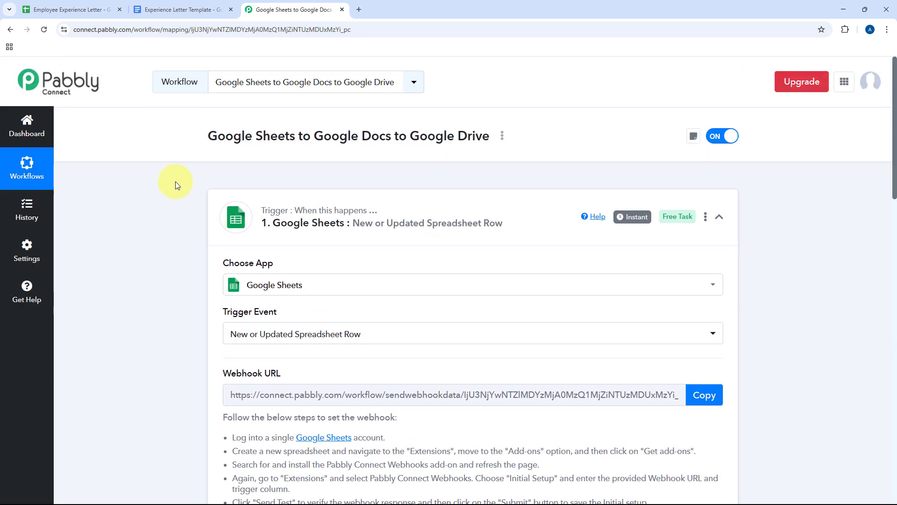
{"action": "scroll", "coordinate": [182, 195], "scroll_direction": "down", "scroll_amount": 10}
{"action": "scroll", "coordinate": [181, 194], "scroll_direction": "down", "scroll_amount": 3}
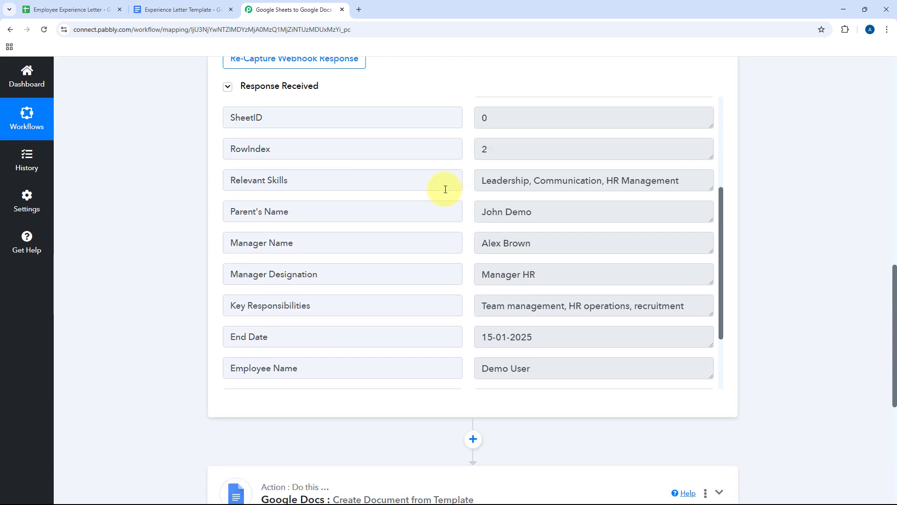
{"action": "scroll", "coordinate": [475, 184], "scroll_direction": "down", "scroll_amount": 1}
{"action": "scroll", "coordinate": [475, 184], "scroll_direction": "down", "scroll_amount": 1}
{"action": "scroll", "coordinate": [451, 215], "scroll_direction": "down", "scroll_amount": 1}
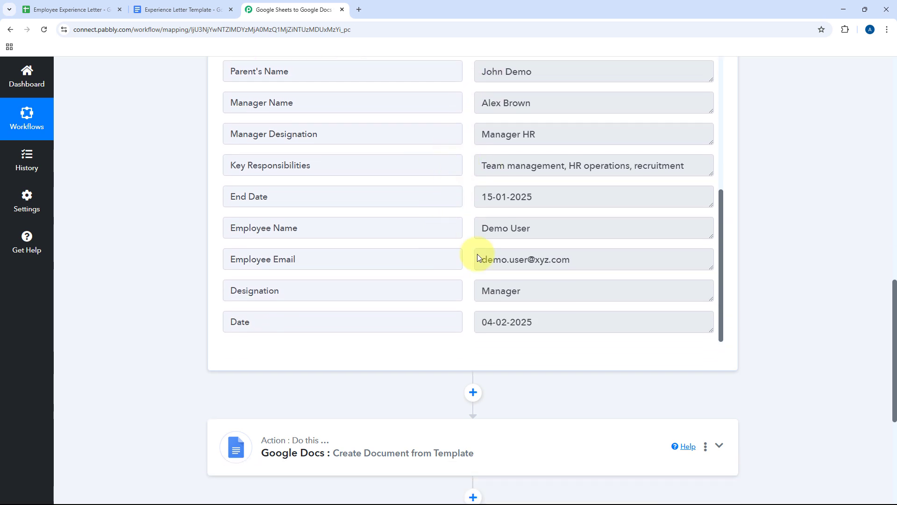
{"action": "left_click_drag", "start_coordinate": [544, 230], "coordinate": [479, 230]}
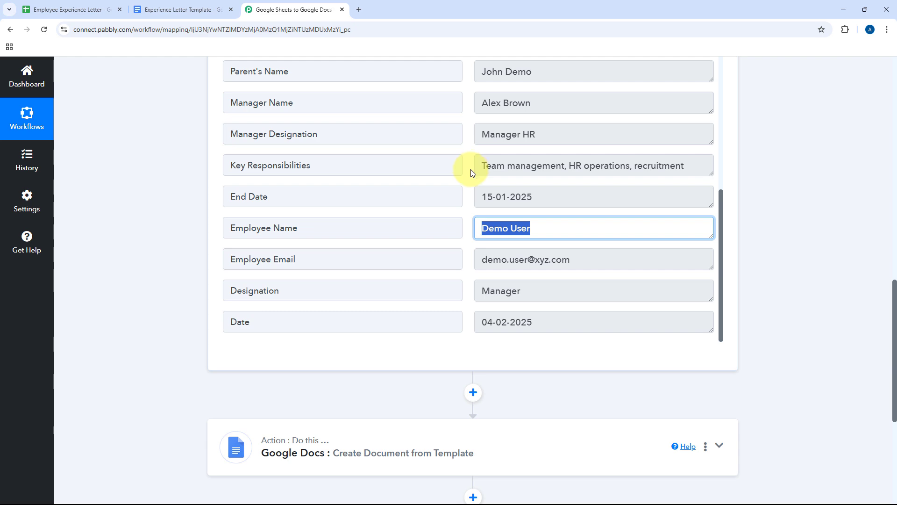
{"action": "scroll", "coordinate": [472, 177], "scroll_direction": "down", "scroll_amount": 5}
In the Google Docs action, set New Document's Name to the mapped Employee Name from Google Sheets followed by "-Experience Letter"
{"action": "left_click", "coordinate": [418, 217]}
{"action": "scroll", "coordinate": [420, 218], "scroll_direction": "down", "scroll_amount": 8}
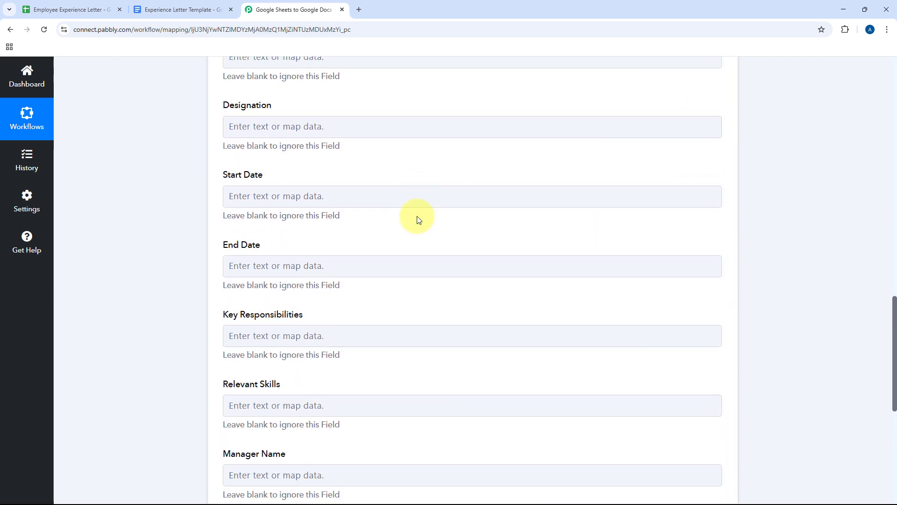
{"action": "scroll", "coordinate": [214, 255], "scroll_direction": "up", "scroll_amount": 12}
{"action": "scroll", "coordinate": [174, 263], "scroll_direction": "down", "scroll_amount": 4}
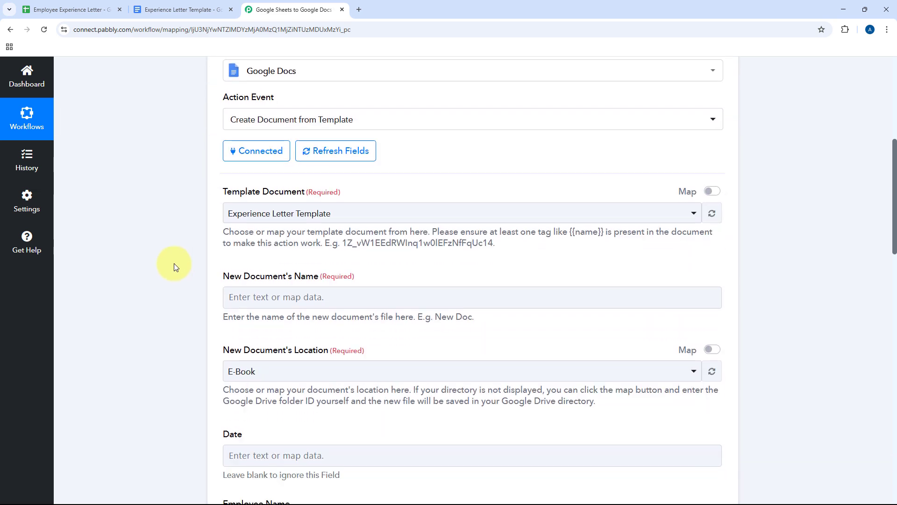
{"action": "scroll", "coordinate": [174, 262], "scroll_direction": "down", "scroll_amount": 2}
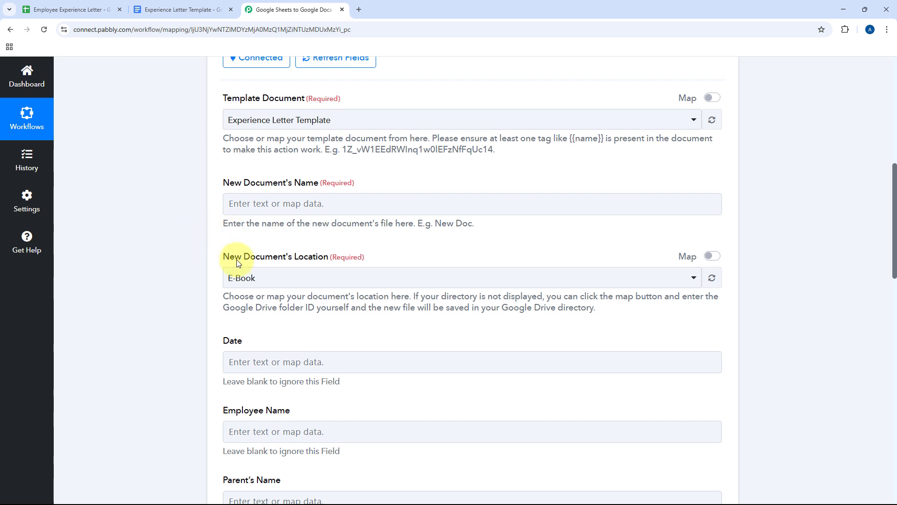
{"action": "left_click", "coordinate": [279, 203]}
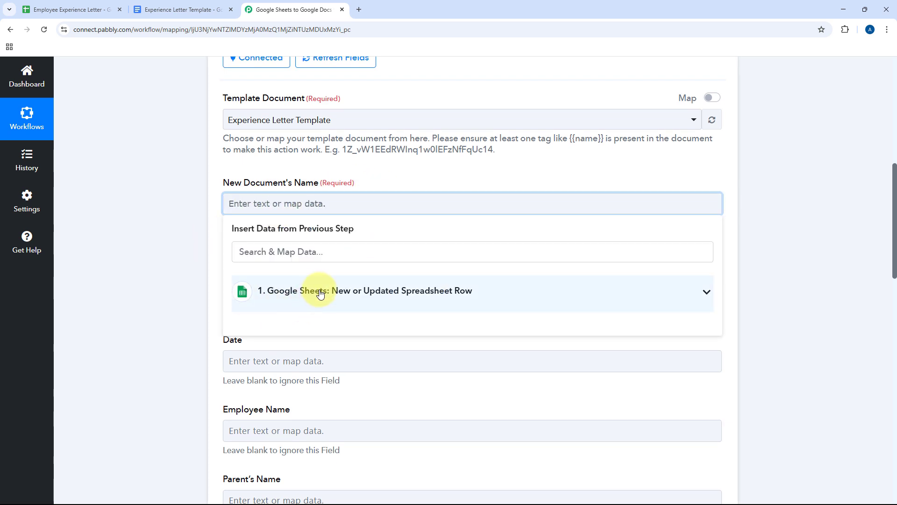
{"action": "left_click", "coordinate": [320, 293]}
{"action": "scroll", "coordinate": [192, 285], "scroll_direction": "down", "scroll_amount": 5}
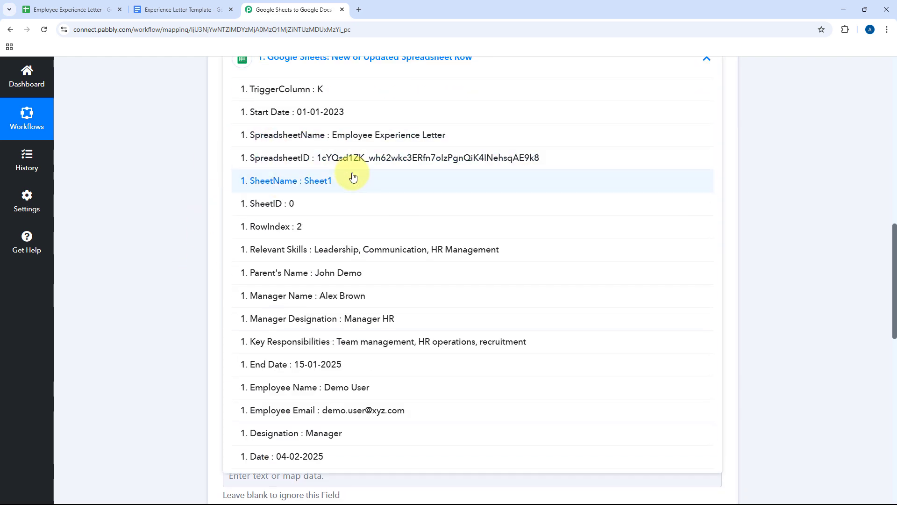
{"action": "scroll", "coordinate": [355, 168], "scroll_direction": "down", "scroll_amount": 1}
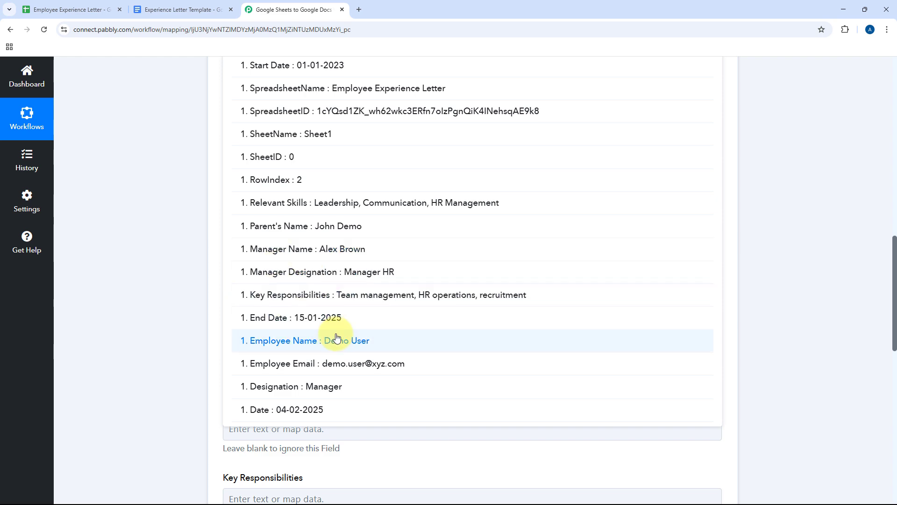
{"action": "left_click", "coordinate": [296, 348]}
{"action": "scroll", "coordinate": [207, 253], "scroll_direction": "up", "scroll_amount": 8}
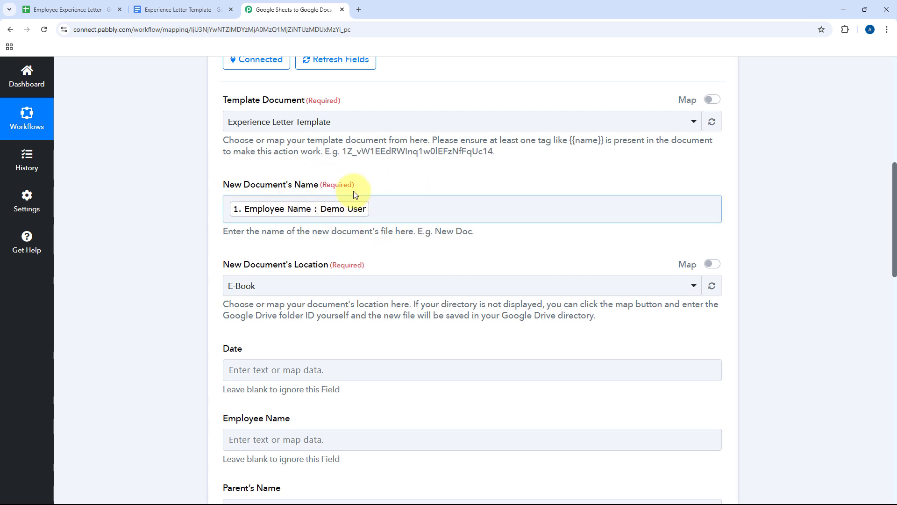
{"action": "left_click", "coordinate": [388, 210]}
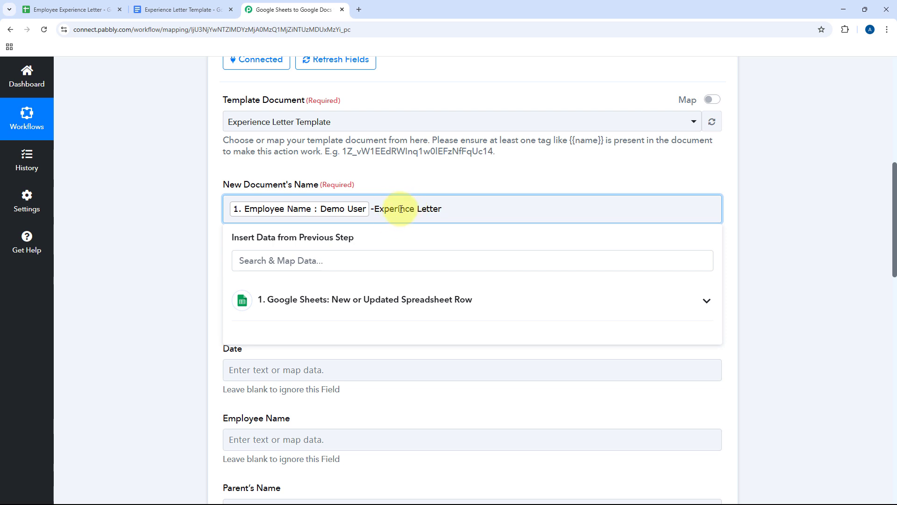
{"action": "left_click", "coordinate": [415, 180]}
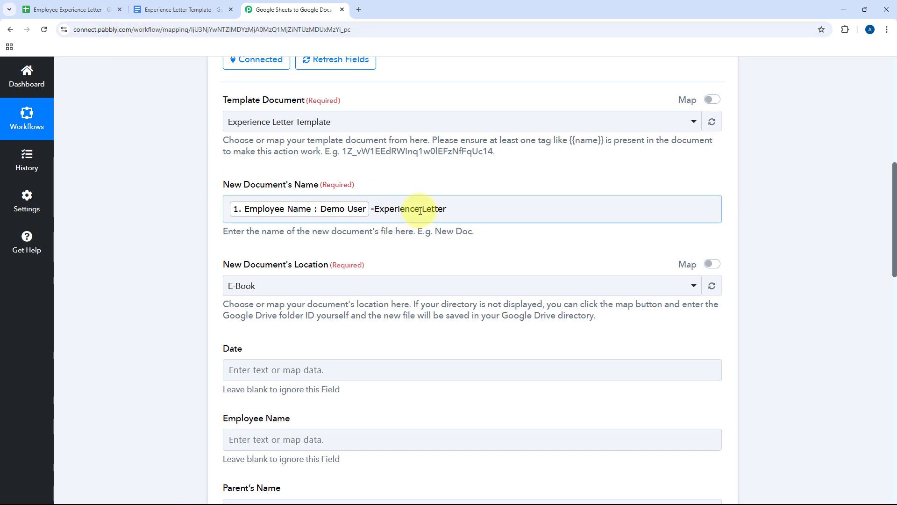
Open Google Drive in a new browser tab
{"action": "scroll", "coordinate": [386, 210], "scroll_direction": "down", "scroll_amount": 2}
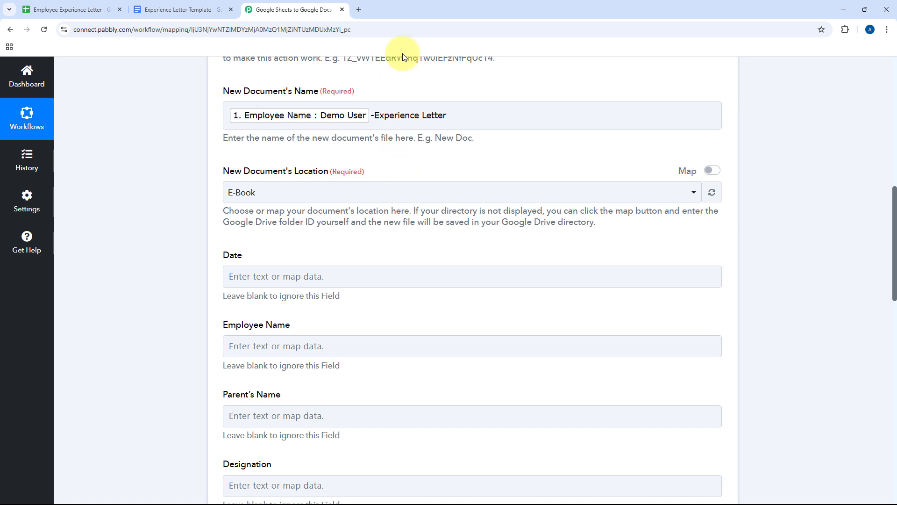
{"action": "left_click", "coordinate": [359, 9]}
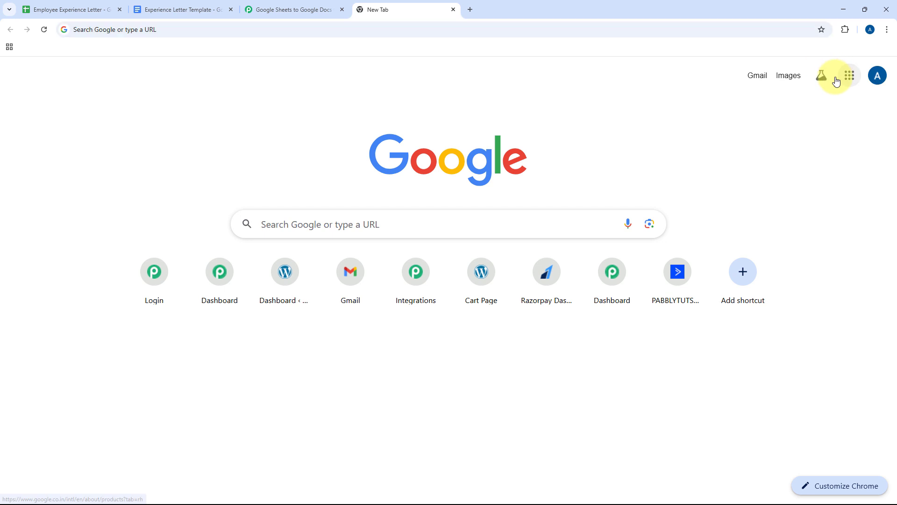
{"action": "left_click", "coordinate": [850, 76]}
{"action": "left_click", "coordinate": [806, 144]}
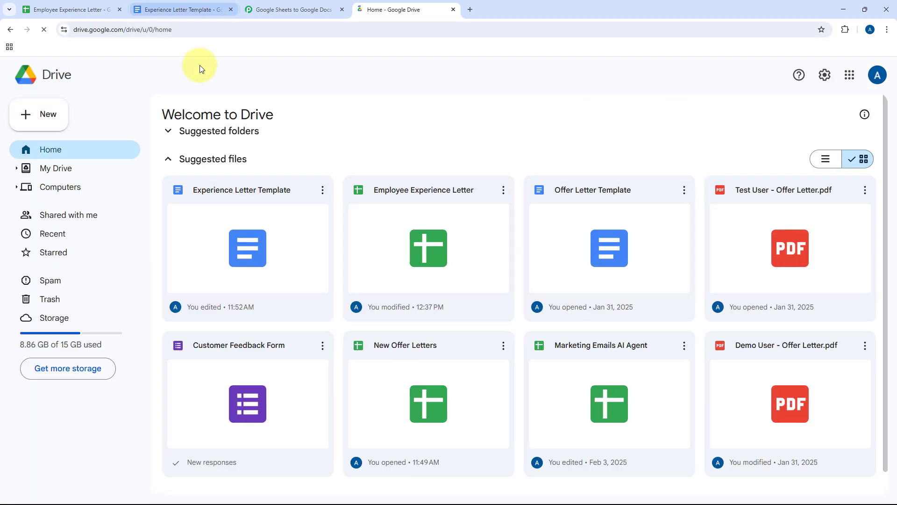
Create a new Drive folder named Employee Experience Letters and open it
{"action": "left_click", "coordinate": [61, 120]}
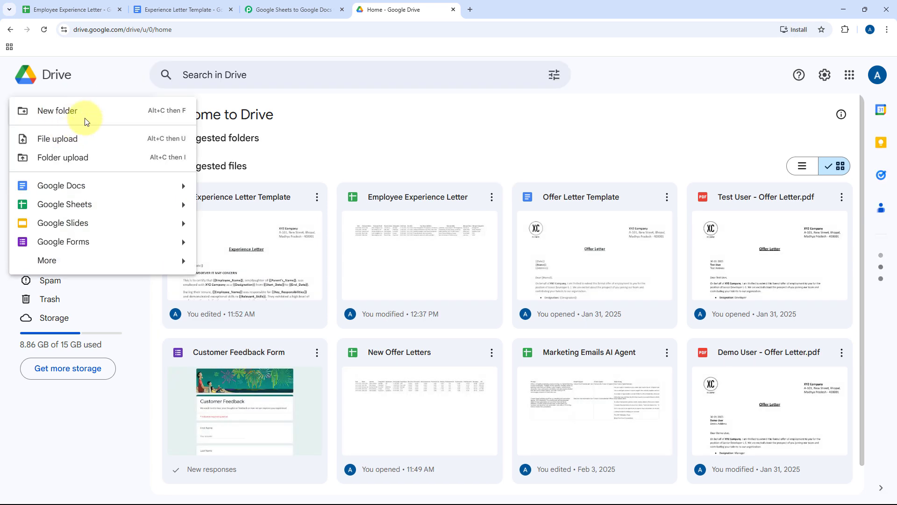
{"action": "left_click", "coordinate": [91, 115]}
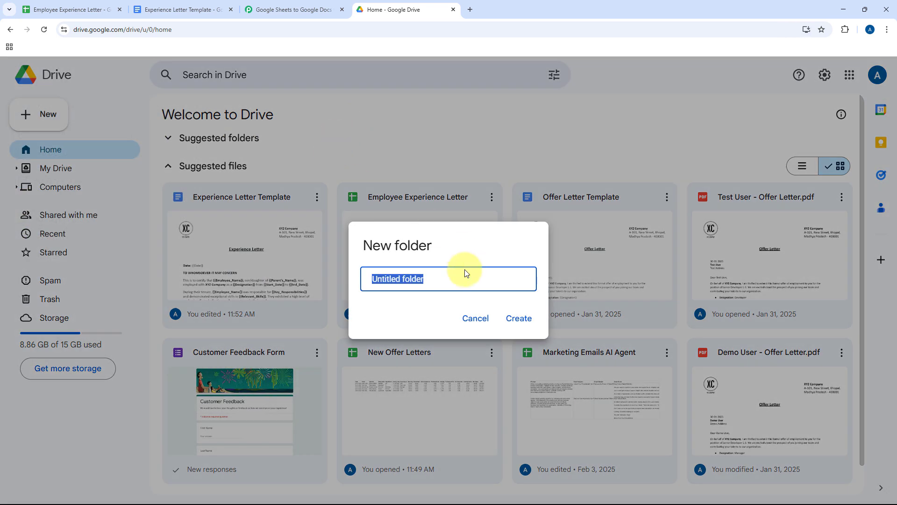
{"action": "type", "text": "Employee Experien"}
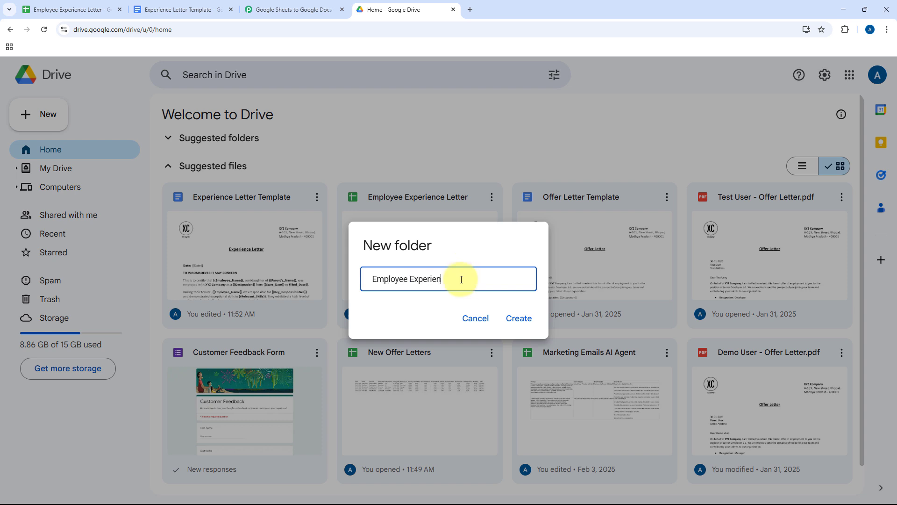
{"action": "type", "text": "ce LEtter"}
{"action": "left_click", "coordinate": [461, 279]}
{"action": "key", "text": "BackSpace"}
{"action": "type", "text": "etters"}
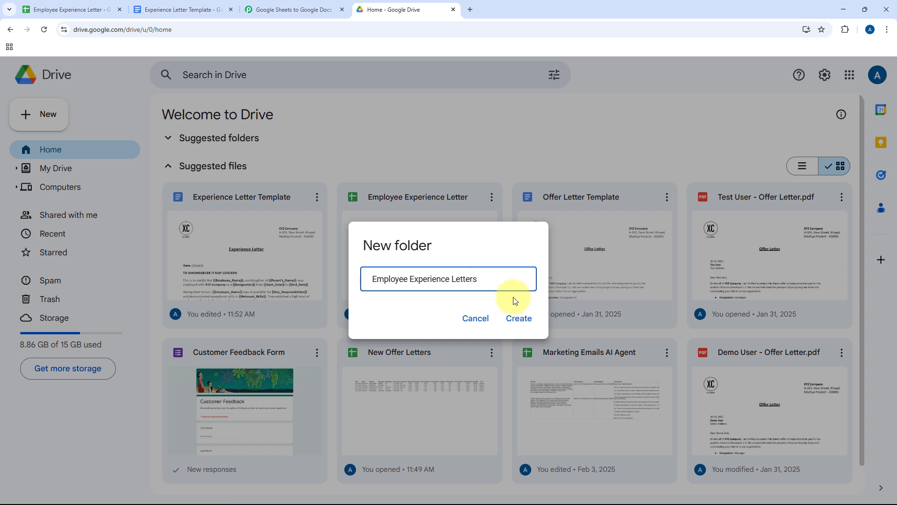
{"action": "left_click", "coordinate": [517, 317]}
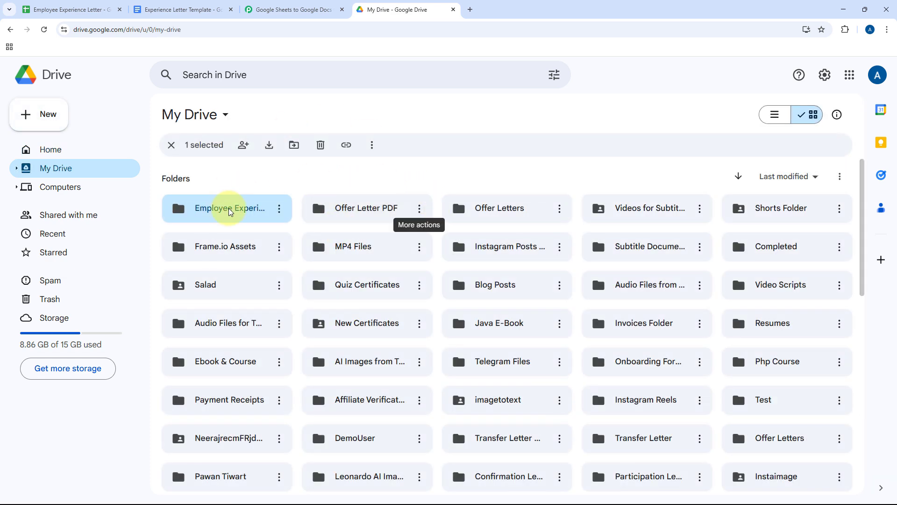
{"action": "double_click", "coordinate": [229, 210]}
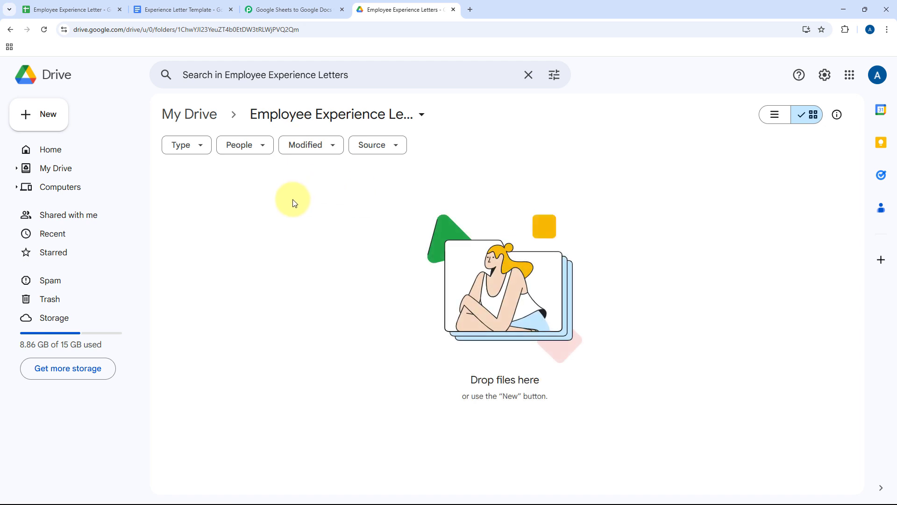
Back in the Pabbly workflow, refresh the folder list and set New Document's Location to Employee Experience Letters
{"action": "left_click", "coordinate": [290, 6]}
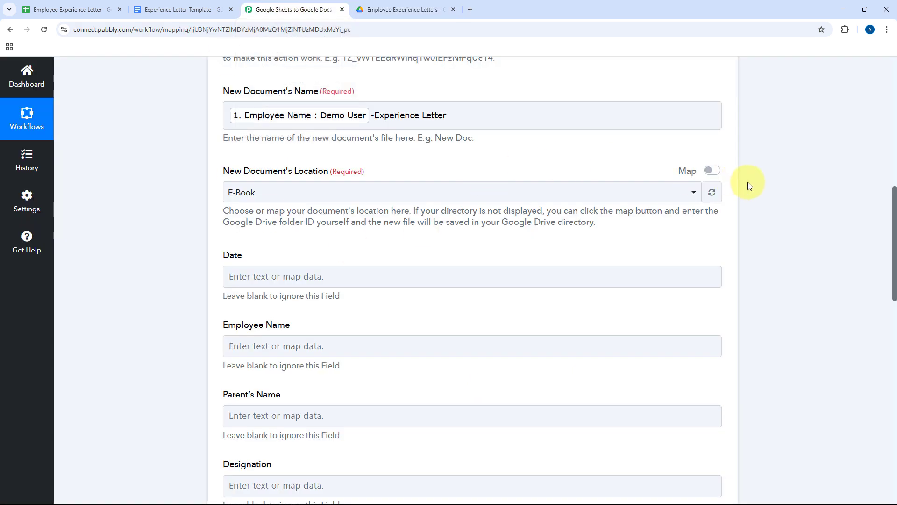
{"action": "left_click", "coordinate": [712, 193]}
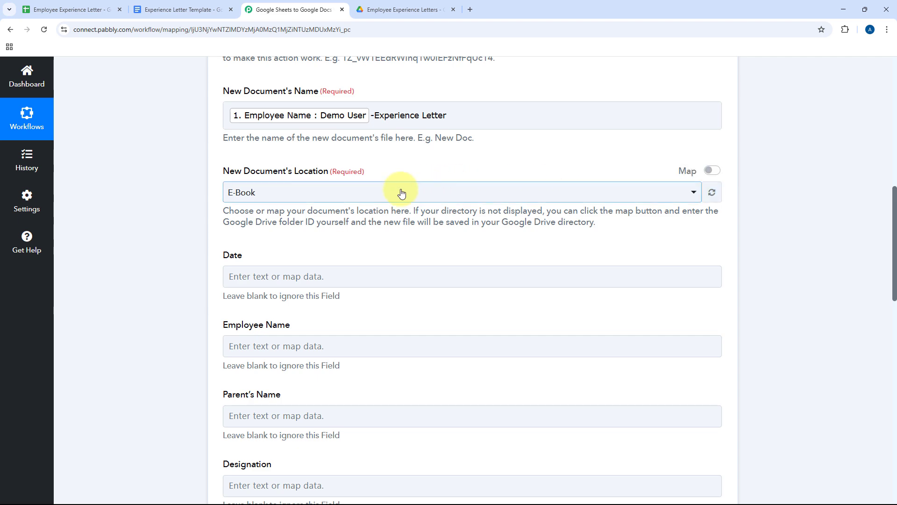
{"action": "left_click", "coordinate": [402, 193]}
{"action": "scroll", "coordinate": [365, 198], "scroll_direction": "down", "scroll_amount": 5}
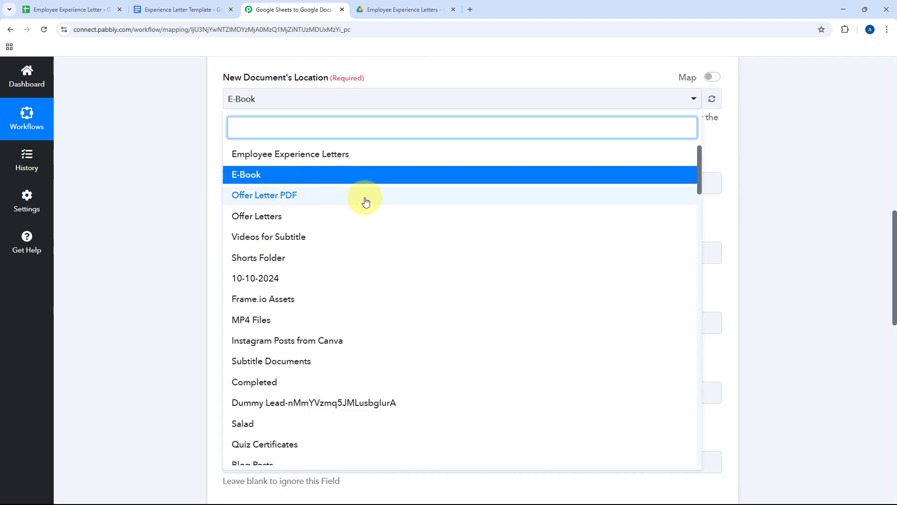
{"action": "scroll", "coordinate": [366, 201], "scroll_direction": "down", "scroll_amount": 3}
{"action": "scroll", "coordinate": [366, 201], "scroll_direction": "up", "scroll_amount": 6}
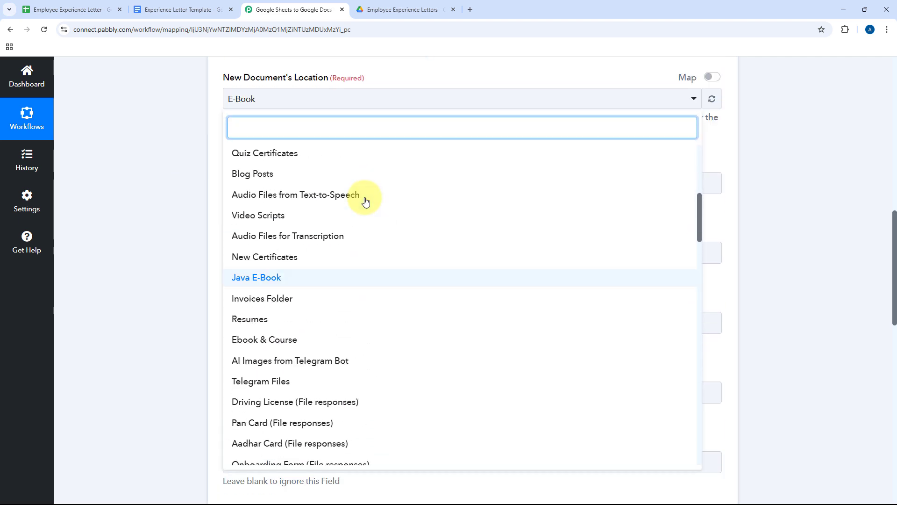
{"action": "scroll", "coordinate": [366, 201], "scroll_direction": "up", "scroll_amount": 2}
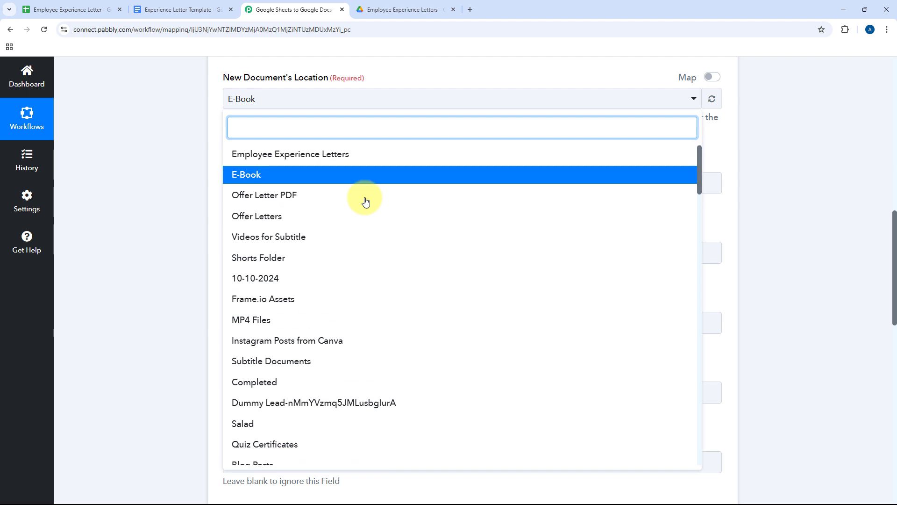
{"action": "left_click", "coordinate": [314, 158]}
{"action": "scroll", "coordinate": [320, 174], "scroll_direction": "up", "scroll_amount": 1}
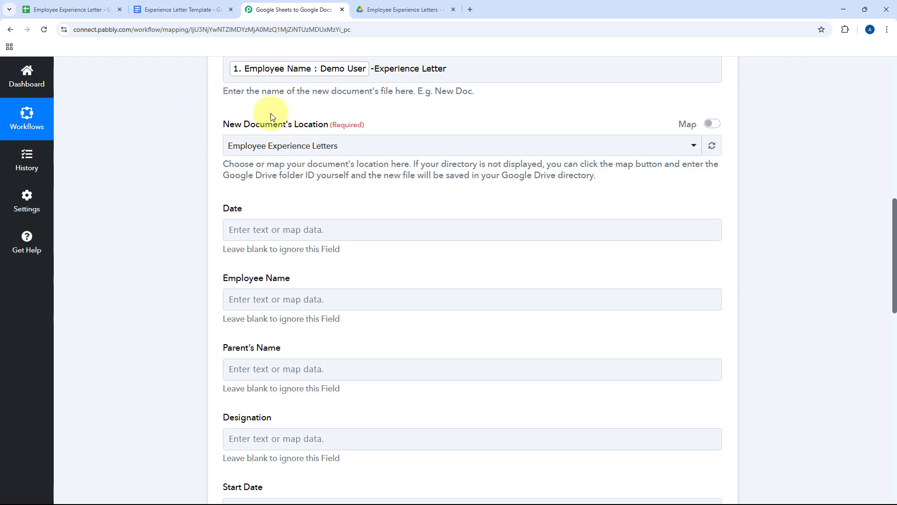
Compare the placeholders in the Experience Letter Template, such as {{Date}}, with the mapping fields of the Google Docs action
{"action": "scroll", "coordinate": [328, 116], "scroll_direction": "down", "scroll_amount": 2}
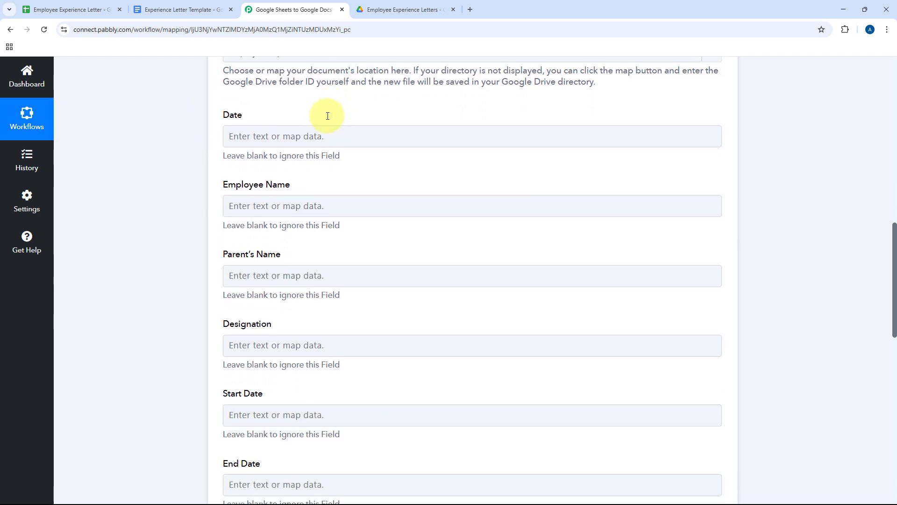
{"action": "left_click", "coordinate": [185, 9]}
{"action": "scroll", "coordinate": [276, 239], "scroll_direction": "down", "scroll_amount": 2}
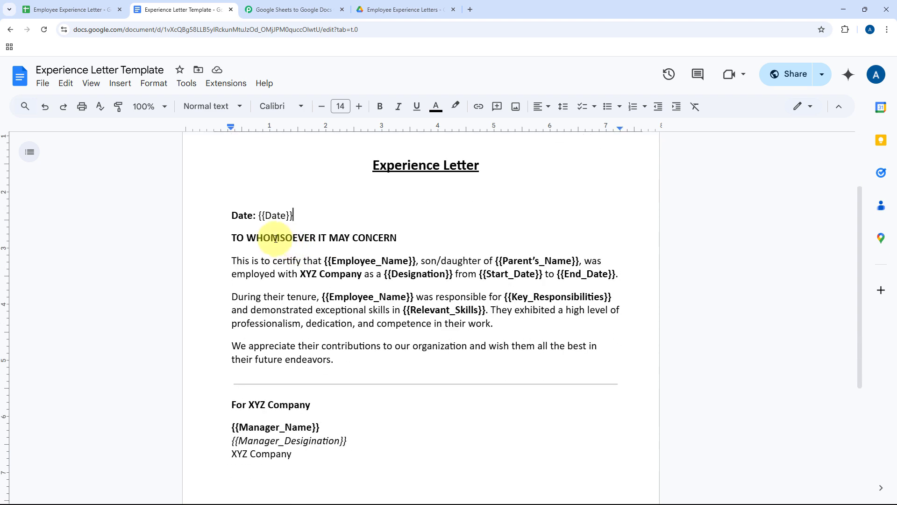
{"action": "left_click_drag", "start_coordinate": [271, 218], "coordinate": [293, 215]}
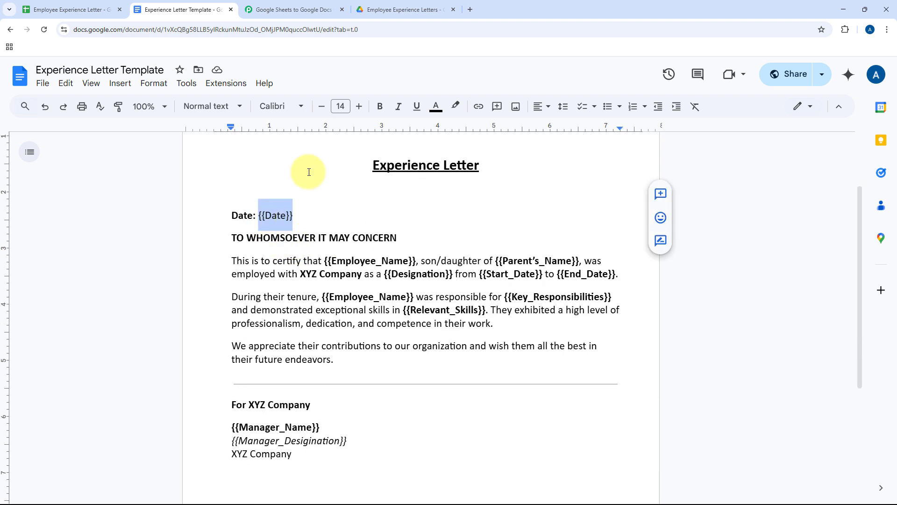
{"action": "left_click", "coordinate": [301, 2]}
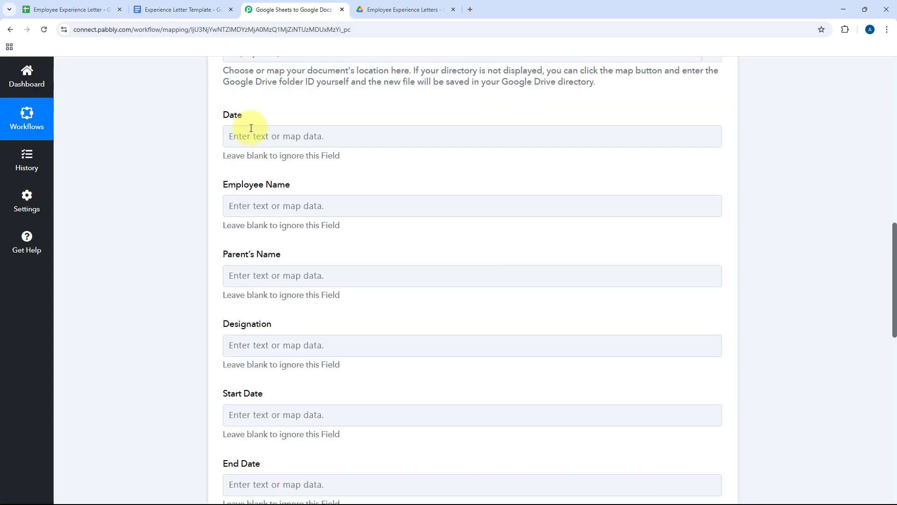
{"action": "scroll", "coordinate": [223, 178], "scroll_direction": "down", "scroll_amount": 8}
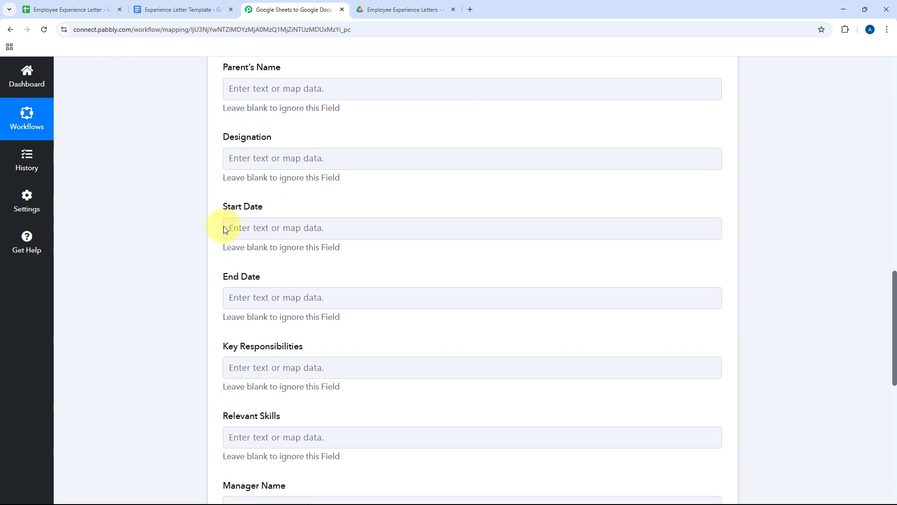
{"action": "scroll", "coordinate": [220, 283], "scroll_direction": "up", "scroll_amount": 6}
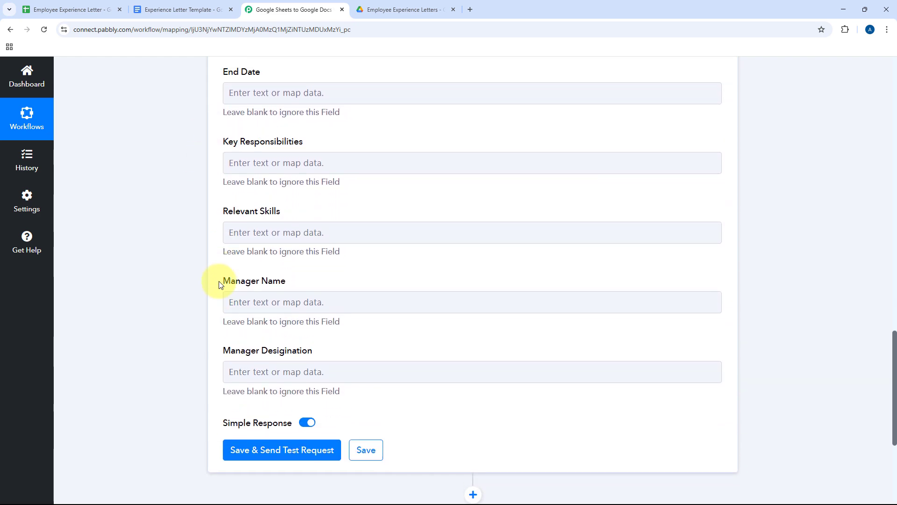
{"action": "scroll", "coordinate": [220, 283], "scroll_direction": "up", "scroll_amount": 5}
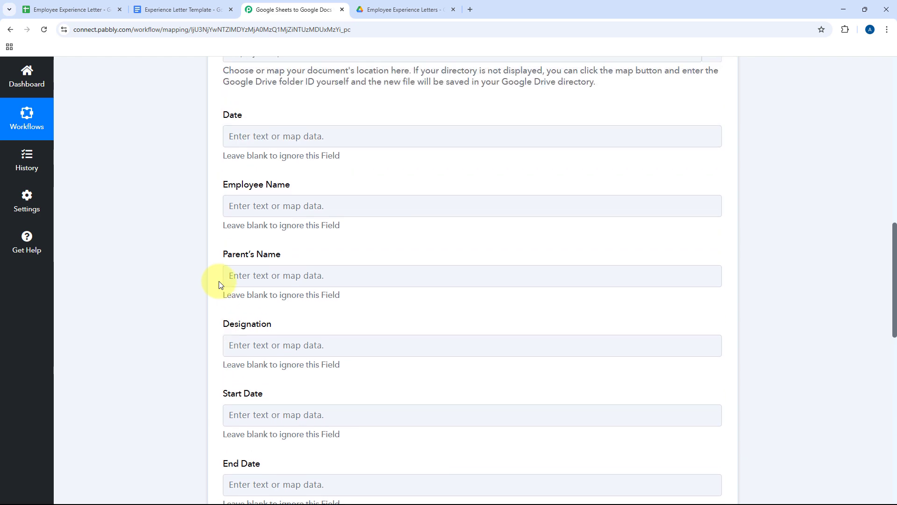
{"action": "scroll", "coordinate": [322, 222], "scroll_direction": "up", "scroll_amount": 10}
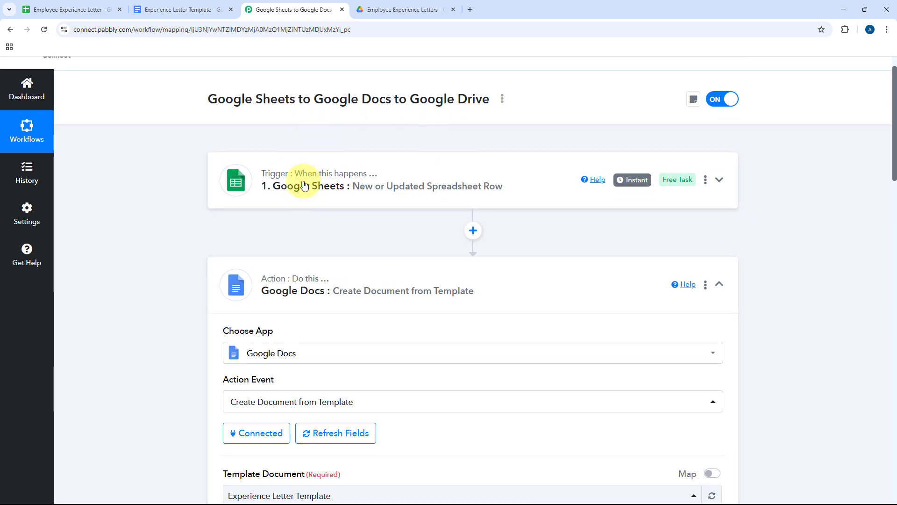
{"action": "scroll", "coordinate": [373, 190], "scroll_direction": "down", "scroll_amount": 6}
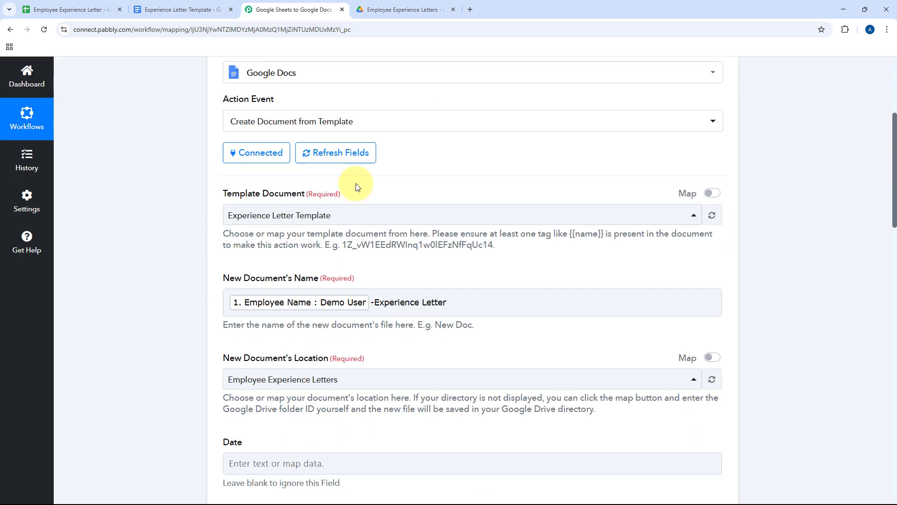
{"action": "scroll", "coordinate": [358, 187], "scroll_direction": "down", "scroll_amount": 6}
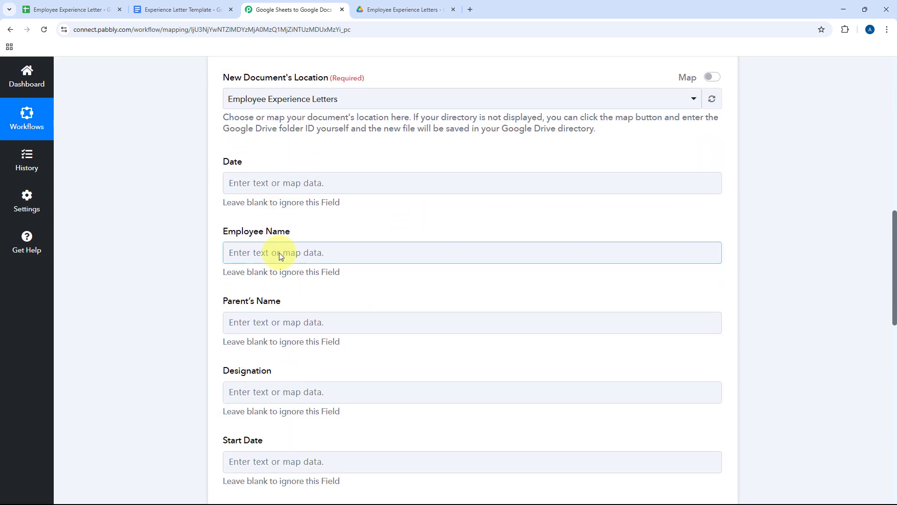
Map the Date field of the Google Docs action to the Date value from the Google Sheets trigger
{"action": "left_click", "coordinate": [265, 183]}
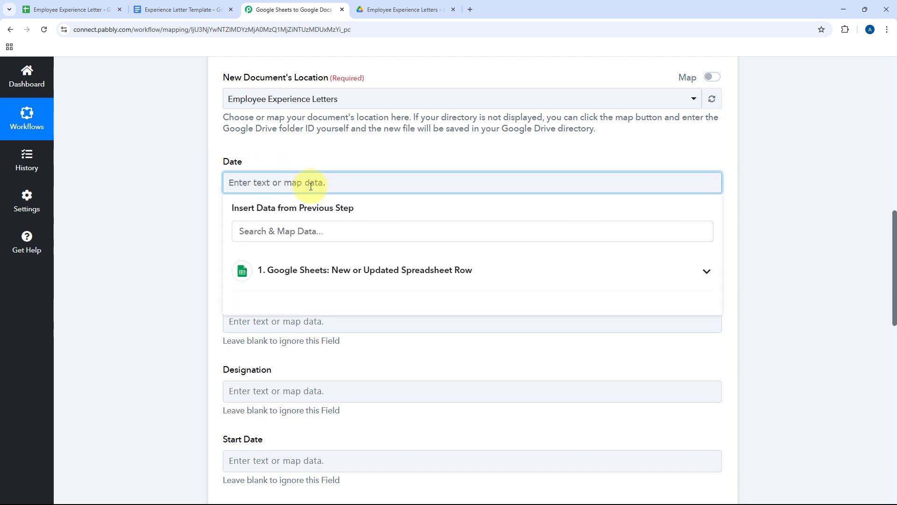
{"action": "left_click", "coordinate": [314, 266]}
{"action": "scroll", "coordinate": [335, 275], "scroll_direction": "down", "scroll_amount": 4}
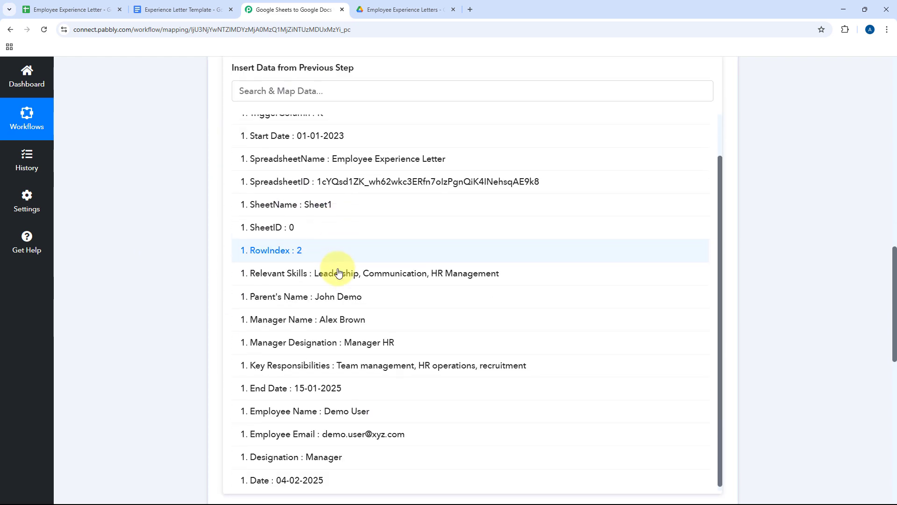
{"action": "left_click", "coordinate": [319, 480]}
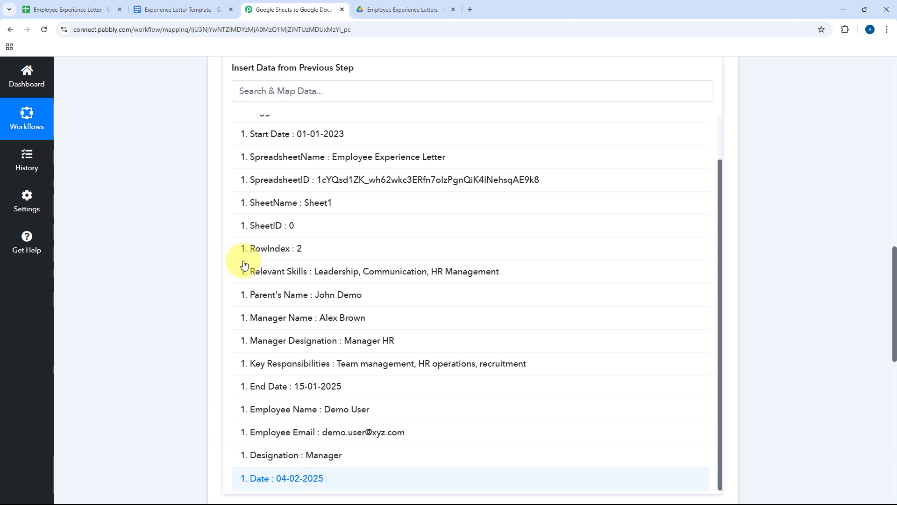
{"action": "left_click", "coordinate": [208, 150]}
Map the Employee Name field to the Employee Name value from the Google Sheets trigger
{"action": "left_click", "coordinate": [249, 188]}
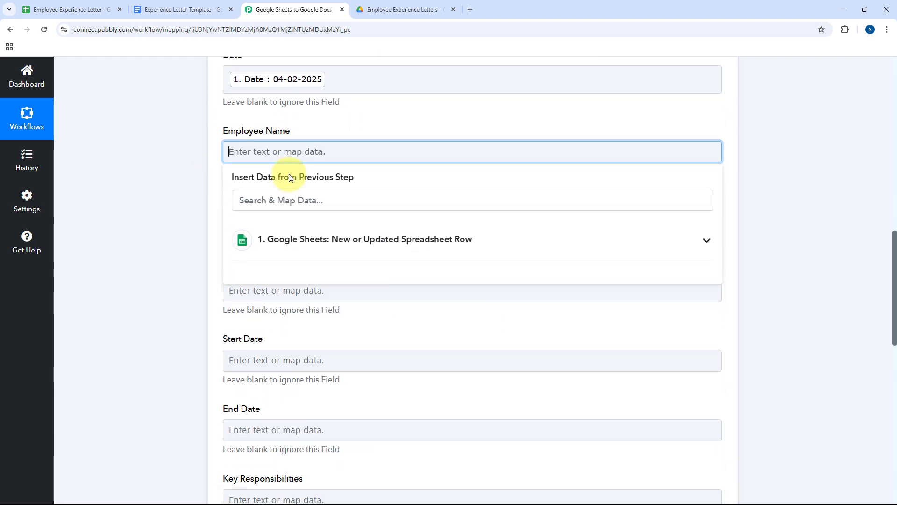
{"action": "left_click", "coordinate": [334, 241]}
{"action": "scroll", "coordinate": [324, 412], "scroll_direction": "down", "scroll_amount": 1}
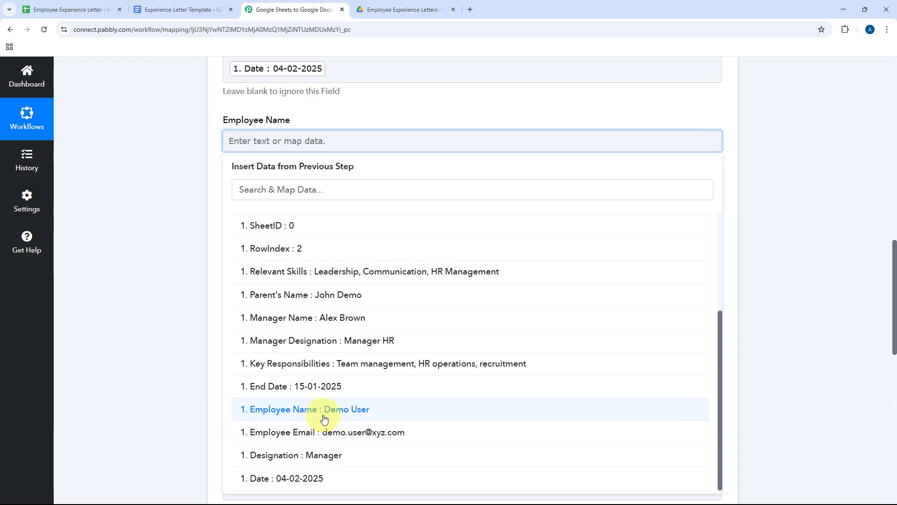
{"action": "left_click", "coordinate": [324, 412]}
{"action": "left_click", "coordinate": [191, 159]}
Map the Parent's Name field to the Parent's Name value from the Google Sheets trigger
{"action": "left_click", "coordinate": [271, 210]}
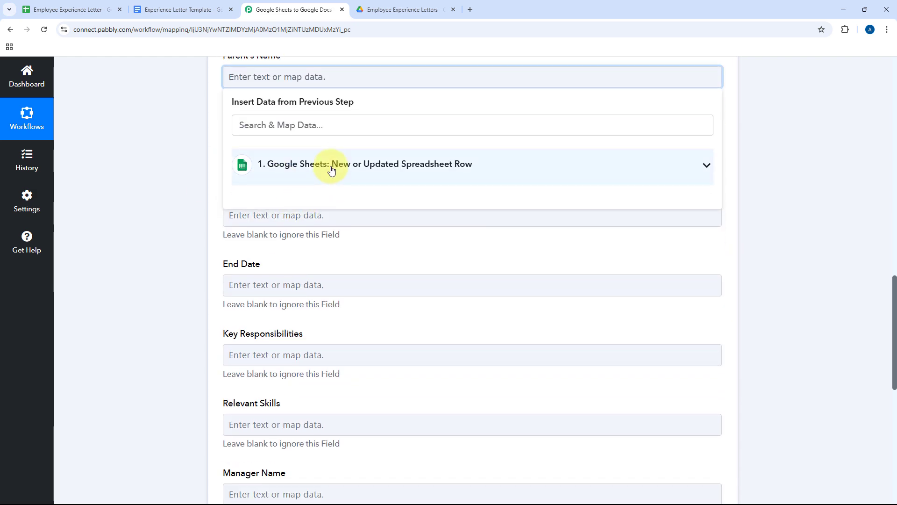
{"action": "left_click", "coordinate": [330, 169]}
{"action": "scroll", "coordinate": [323, 290], "scroll_direction": "down", "scroll_amount": 2}
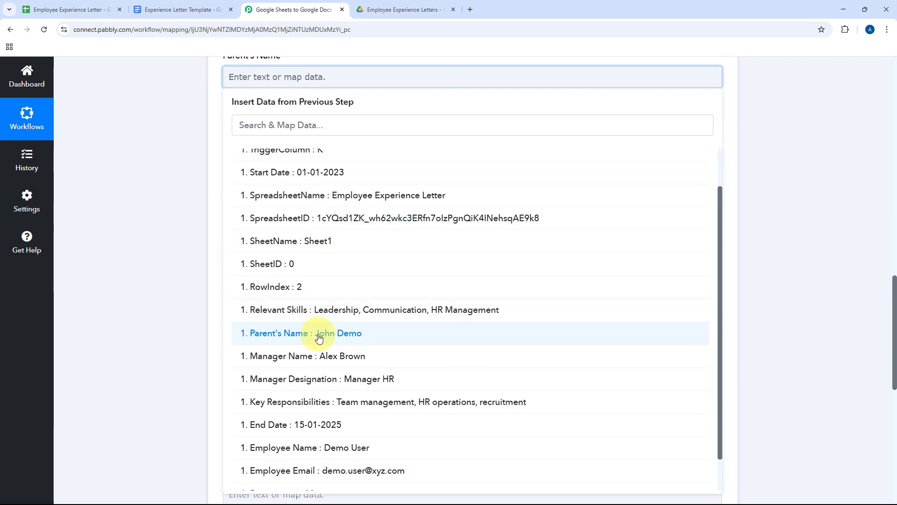
{"action": "left_click", "coordinate": [319, 337]}
{"action": "left_click", "coordinate": [206, 143]}
Map the Designation field to the employee's Designation value from the Google Sheets trigger
{"action": "left_click", "coordinate": [260, 151]}
{"action": "scroll", "coordinate": [316, 102], "scroll_direction": "down", "scroll_amount": 2}
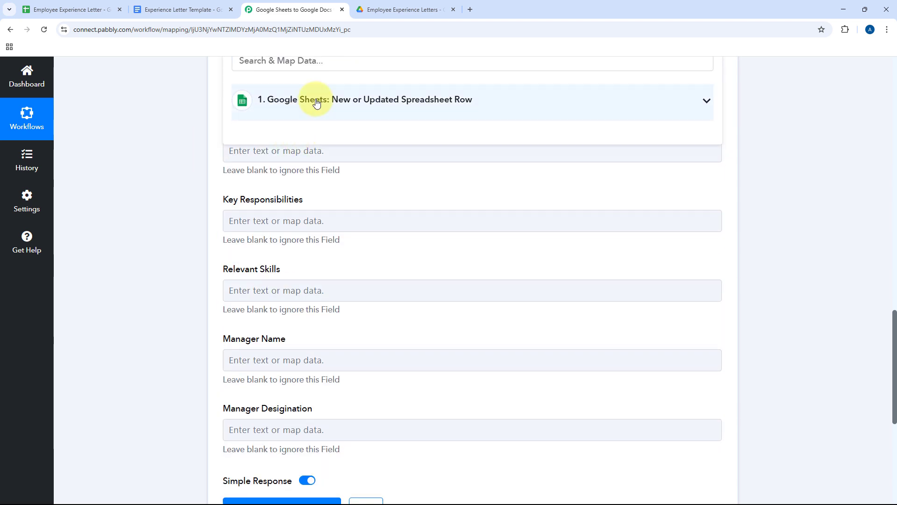
{"action": "left_click", "coordinate": [316, 102]}
{"action": "scroll", "coordinate": [321, 248], "scroll_direction": "down", "scroll_amount": 1}
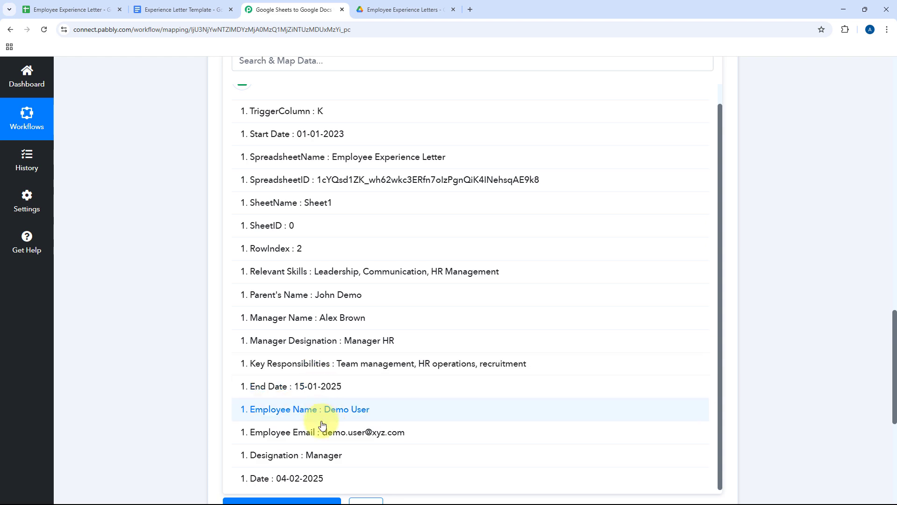
{"action": "left_click", "coordinate": [308, 454]}
{"action": "scroll", "coordinate": [223, 163], "scroll_direction": "up", "scroll_amount": 3}
{"action": "left_click", "coordinate": [219, 163]}
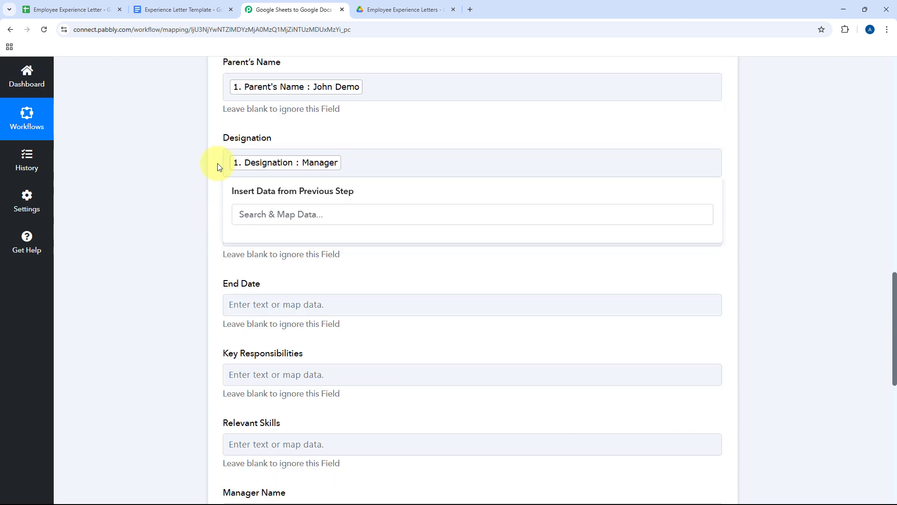
Map the Start Date field to the Start Date value from the Google Sheets trigger
{"action": "left_click", "coordinate": [226, 234]}
{"action": "scroll", "coordinate": [300, 214], "scroll_direction": "down", "scroll_amount": 3}
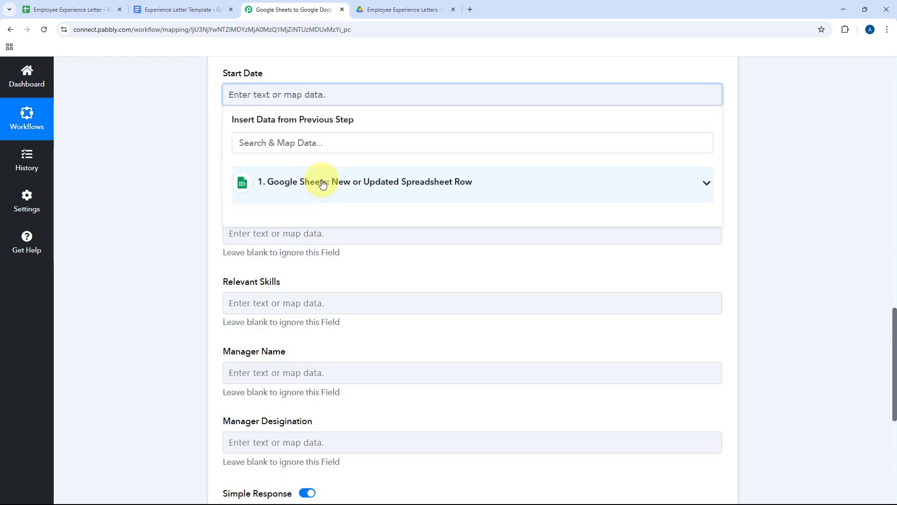
{"action": "left_click", "coordinate": [332, 171]}
{"action": "left_click", "coordinate": [332, 236]}
{"action": "left_click", "coordinate": [201, 135]}
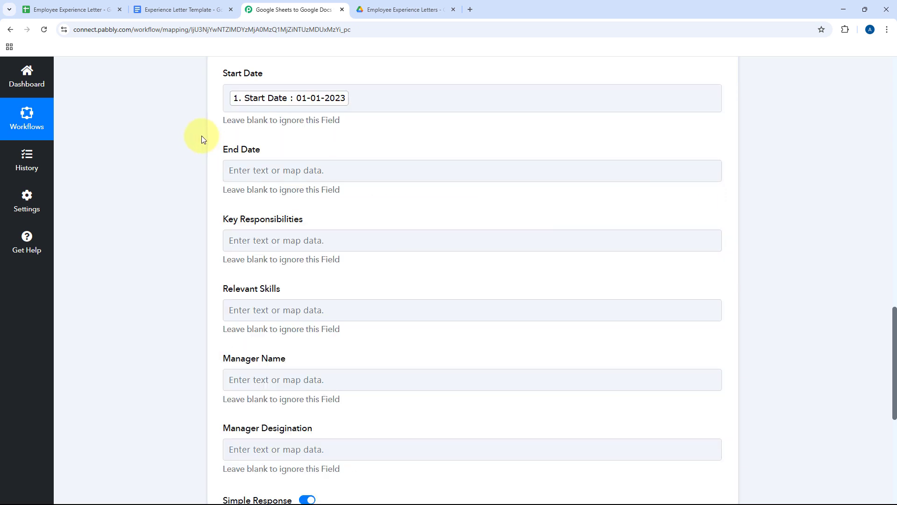
Map the End Date field to the End Date value from the Google Sheets trigger
{"action": "scroll", "coordinate": [286, 124], "scroll_direction": "down", "scroll_amount": 1}
{"action": "left_click", "coordinate": [286, 124]}
{"action": "left_click", "coordinate": [290, 209]}
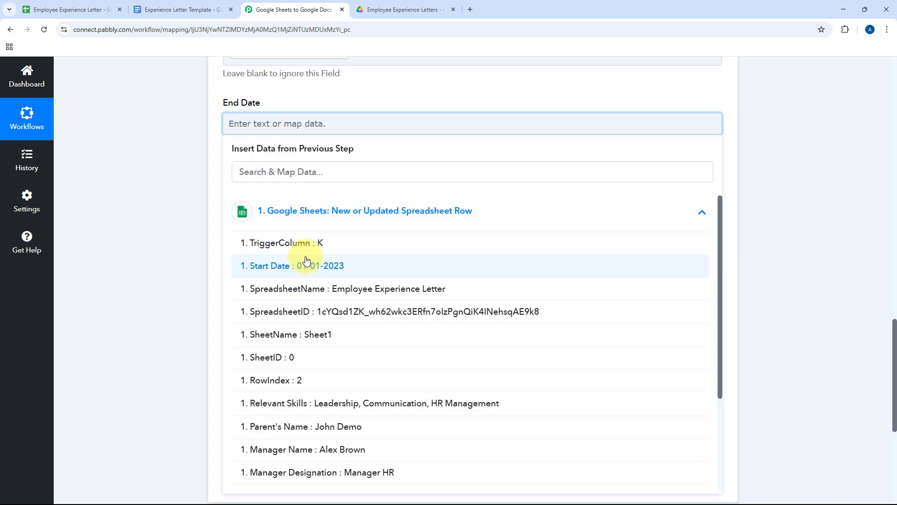
{"action": "scroll", "coordinate": [306, 262], "scroll_direction": "down", "scroll_amount": 3}
{"action": "scroll", "coordinate": [306, 262], "scroll_direction": "down", "scroll_amount": 2}
{"action": "left_click", "coordinate": [309, 383]}
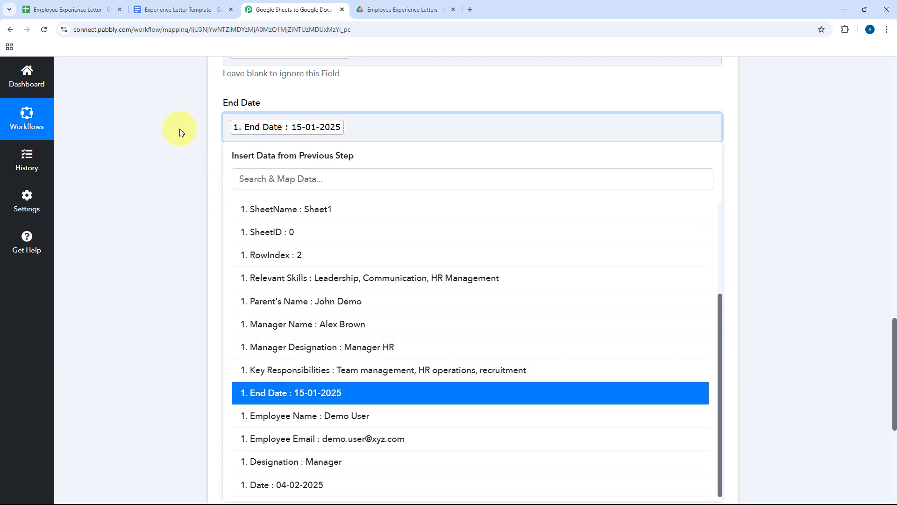
{"action": "left_click", "coordinate": [180, 132]}
Map the Key Responsibilities field to the Key Responsibilities value from the Google Sheets trigger
{"action": "left_click", "coordinate": [242, 202]}
{"action": "scroll", "coordinate": [311, 201], "scroll_direction": "down", "scroll_amount": 2}
{"action": "left_click", "coordinate": [313, 194]}
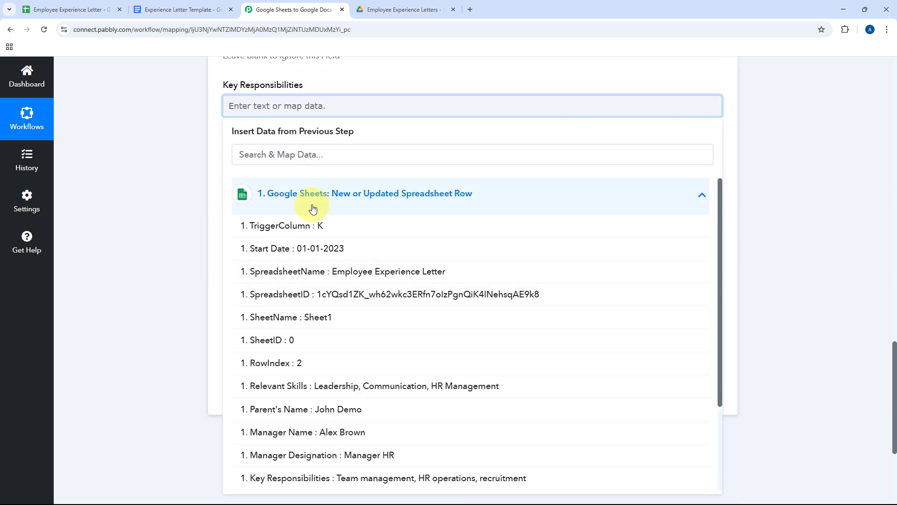
{"action": "scroll", "coordinate": [314, 262], "scroll_direction": "down", "scroll_amount": 2}
{"action": "scroll", "coordinate": [319, 222], "scroll_direction": "up", "scroll_amount": 1}
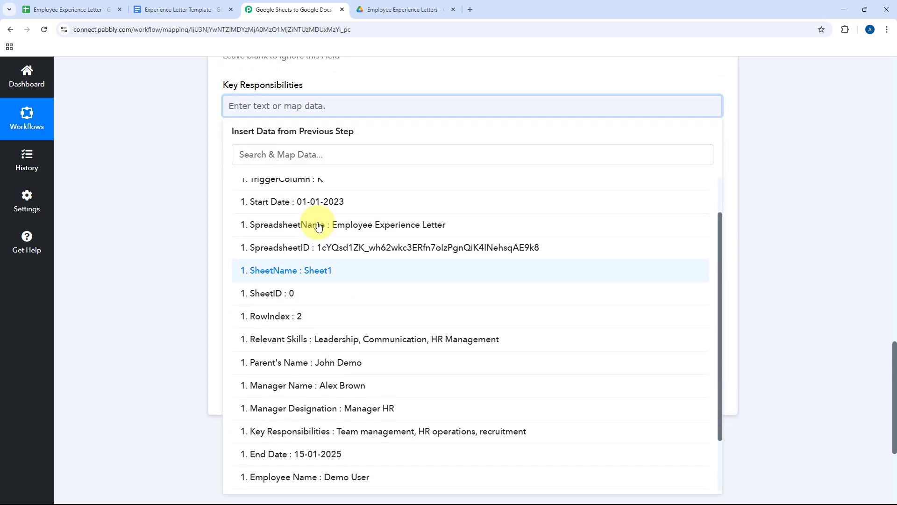
{"action": "scroll", "coordinate": [318, 224], "scroll_direction": "down", "scroll_amount": 1}
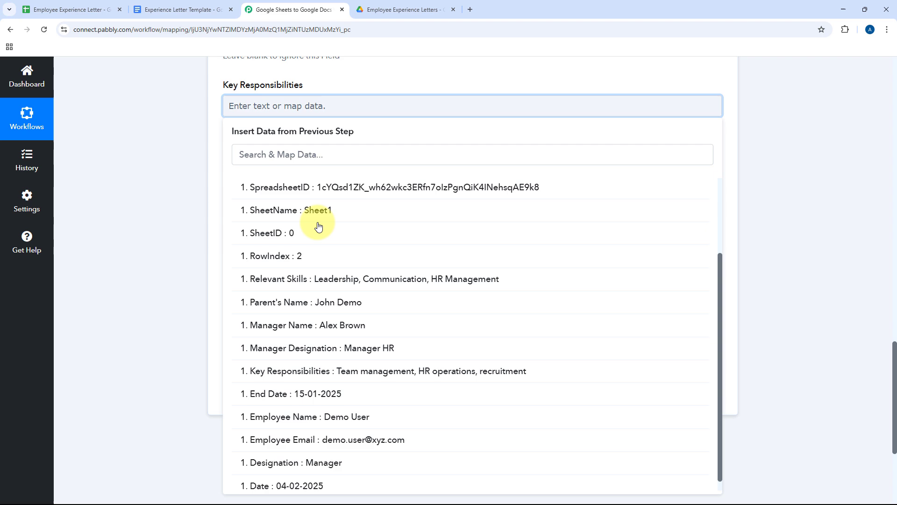
{"action": "left_click", "coordinate": [325, 370]}
Map the Relevant Skills field to the Relevant Skills value from the Google Sheets trigger
{"action": "left_click", "coordinate": [222, 175]}
{"action": "scroll", "coordinate": [299, 169], "scroll_direction": "down", "scroll_amount": 2}
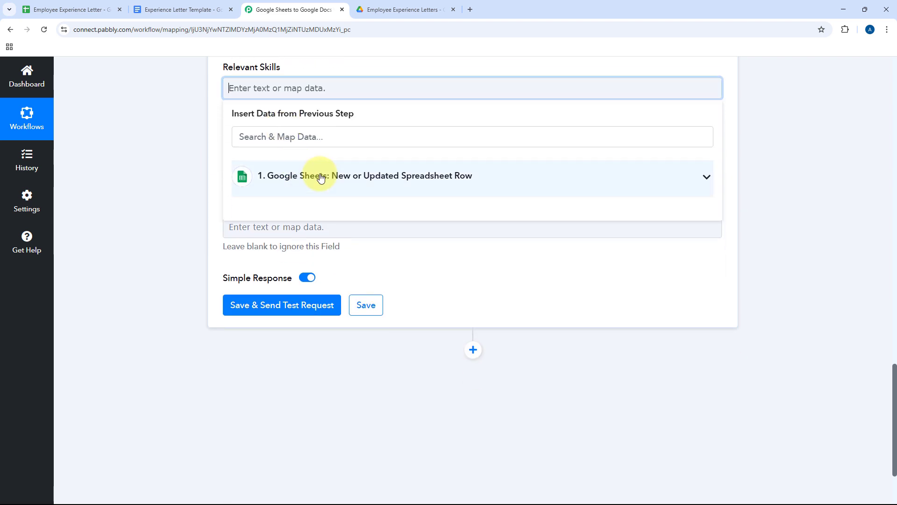
{"action": "left_click", "coordinate": [321, 174]}
{"action": "scroll", "coordinate": [325, 274], "scroll_direction": "down", "scroll_amount": 2}
{"action": "left_click", "coordinate": [300, 274]}
{"action": "left_click", "coordinate": [194, 139]}
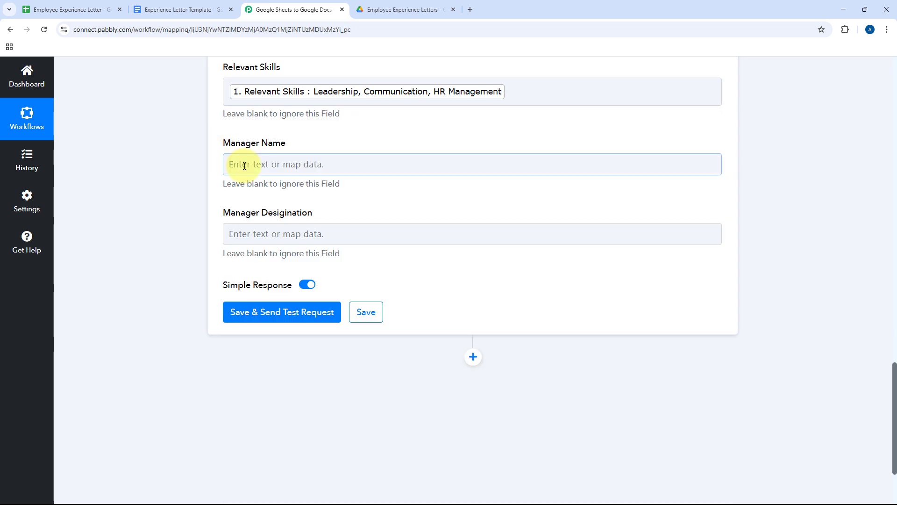
Map the Manager Name field to the Manager Name value from the Google Sheets trigger
{"action": "left_click", "coordinate": [287, 176]}
{"action": "scroll", "coordinate": [308, 164], "scroll_direction": "down", "scroll_amount": 2}
{"action": "left_click", "coordinate": [331, 154]}
{"action": "scroll", "coordinate": [341, 231], "scroll_direction": "down", "scroll_amount": 2}
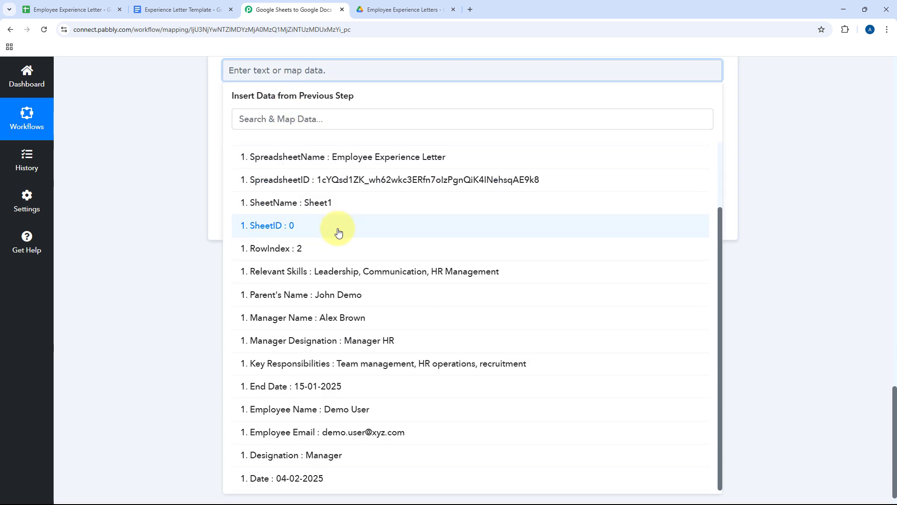
{"action": "left_click", "coordinate": [327, 322]}
{"action": "left_click", "coordinate": [215, 107]}
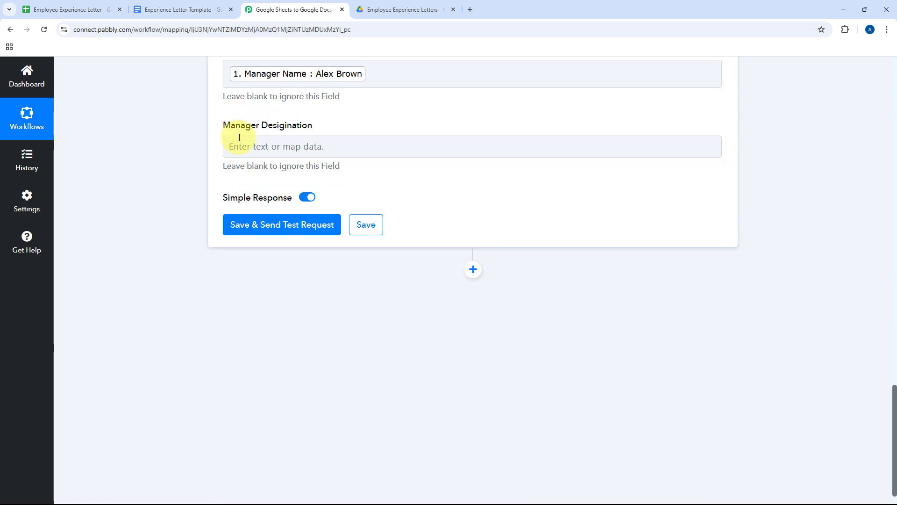
Map the Manager Desigination field to the Manager Designation value from the Google Sheets trigger
{"action": "left_click", "coordinate": [274, 143]}
{"action": "left_click", "coordinate": [317, 210]}
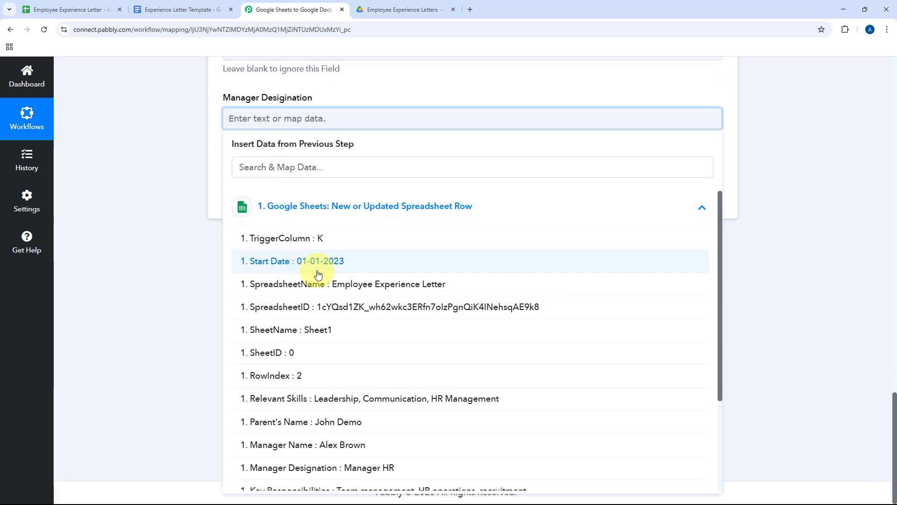
{"action": "scroll", "coordinate": [318, 271], "scroll_direction": "down", "scroll_amount": 3}
{"action": "left_click", "coordinate": [315, 341]}
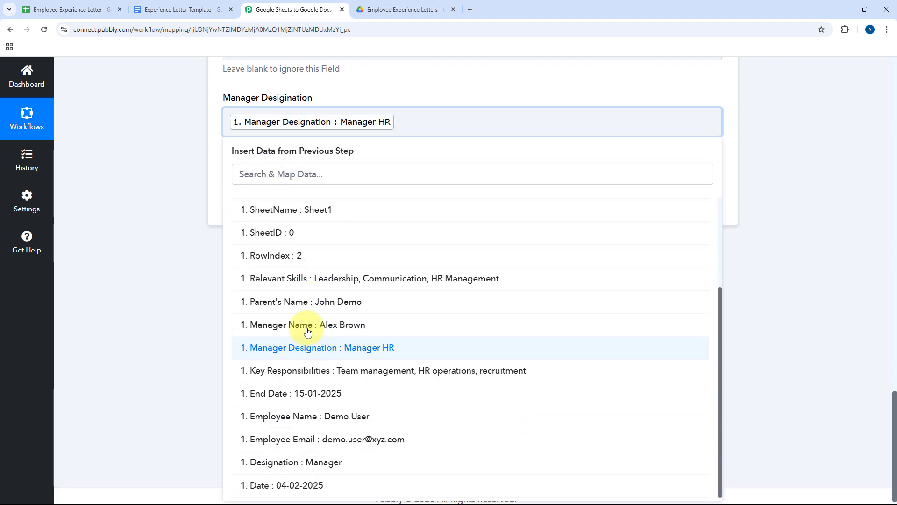
{"action": "left_click", "coordinate": [214, 122]}
{"action": "scroll", "coordinate": [214, 154], "scroll_direction": "up", "scroll_amount": 3}
{"action": "scroll", "coordinate": [214, 155], "scroll_direction": "up", "scroll_amount": 7}
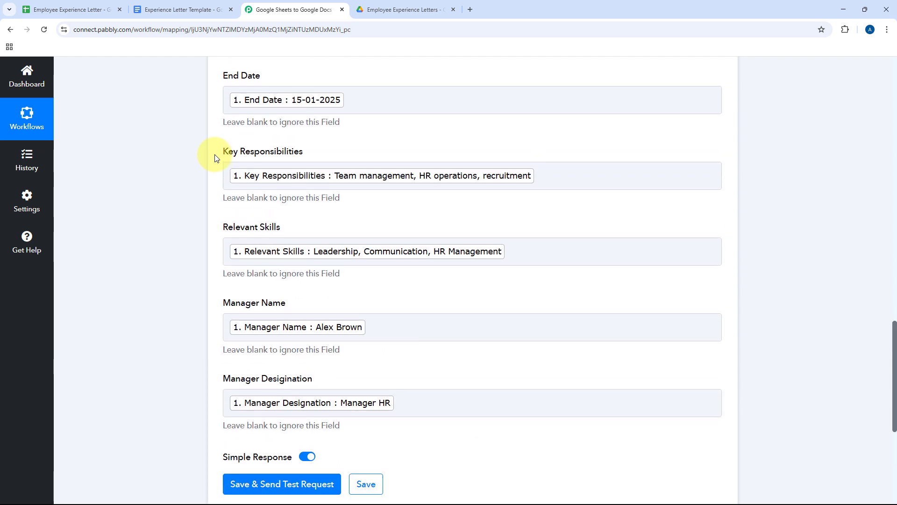
Check the mapped fields against the employee sheet and letter template, and save the Google Docs action with a test request
{"action": "left_click", "coordinate": [77, 6]}
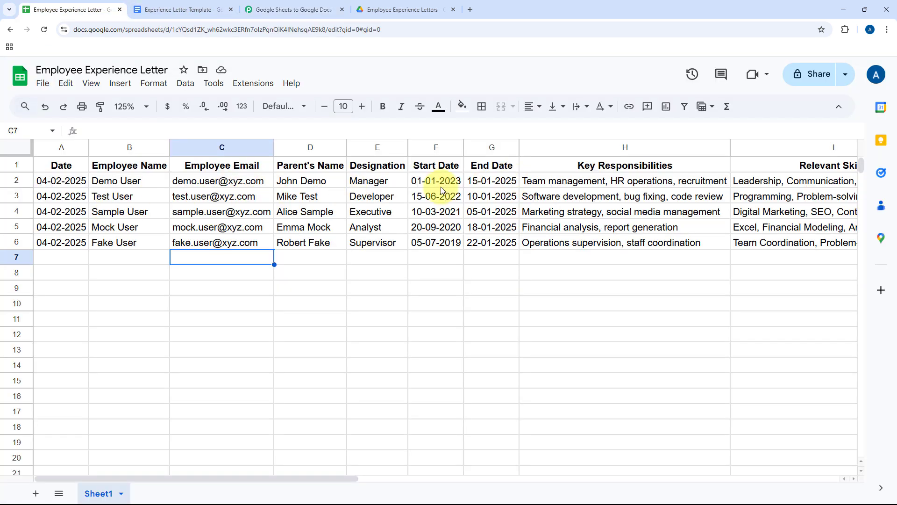
{"action": "left_click", "coordinate": [109, 181]}
{"action": "left_click", "coordinate": [159, 6]}
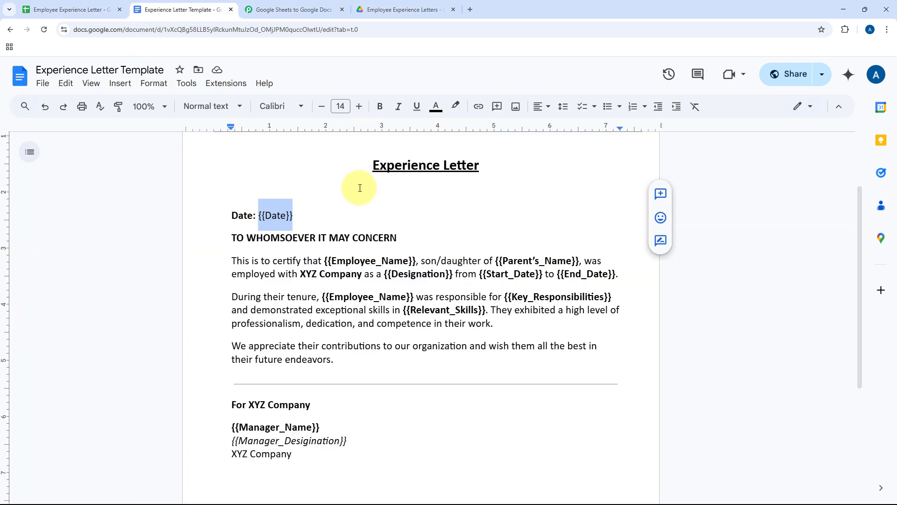
{"action": "left_click", "coordinate": [293, 6]}
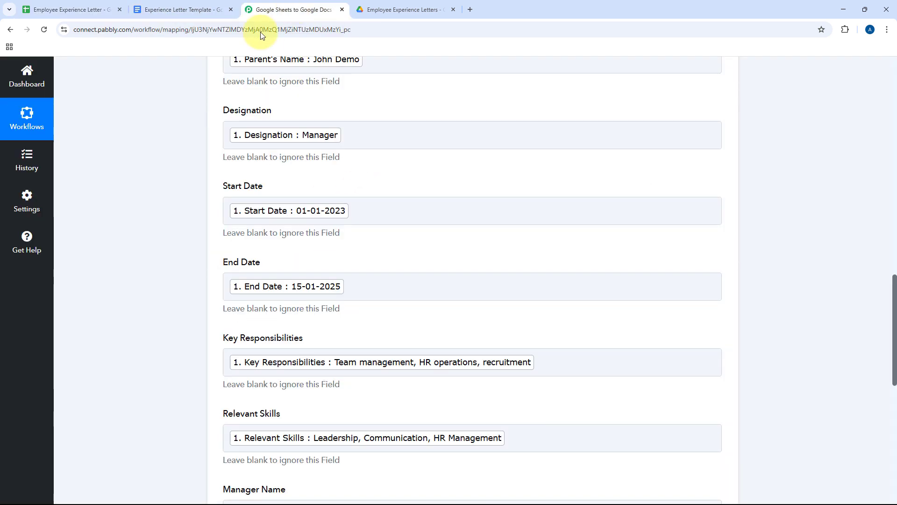
{"action": "scroll", "coordinate": [192, 159], "scroll_direction": "down", "scroll_amount": 2}
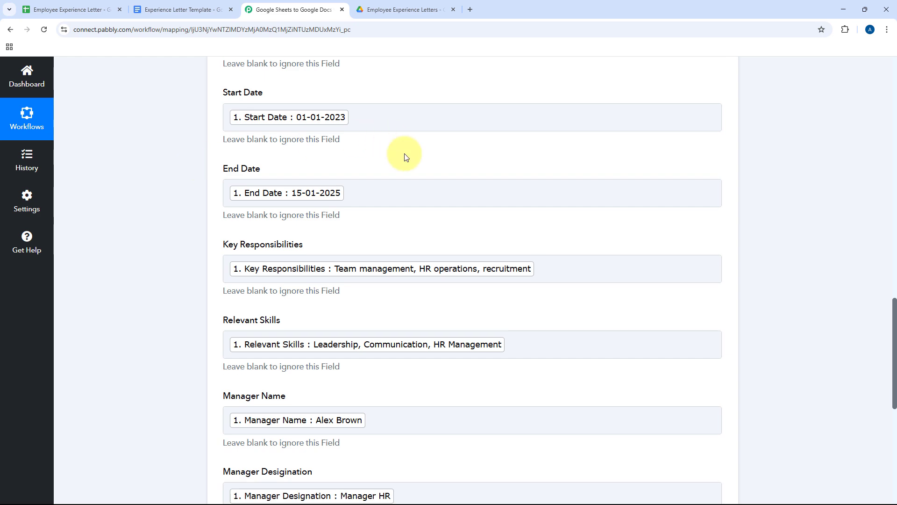
{"action": "scroll", "coordinate": [226, 195], "scroll_direction": "down", "scroll_amount": 8}
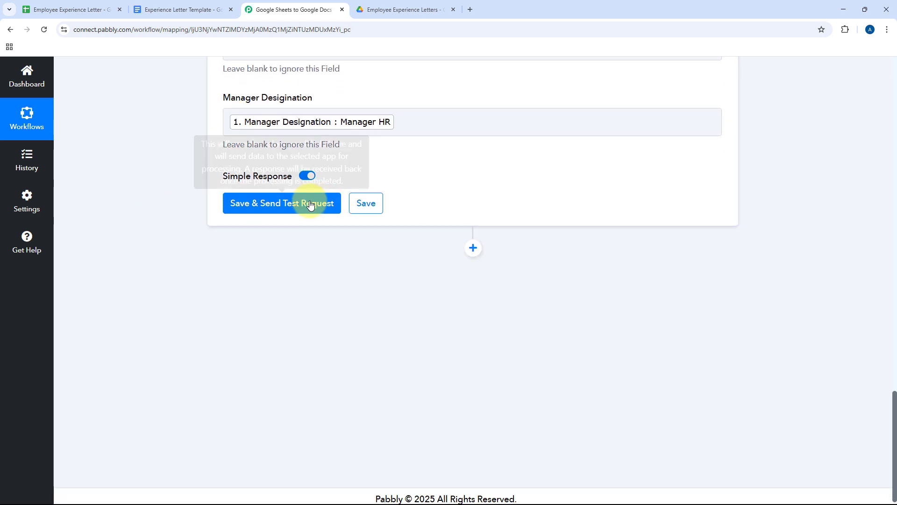
{"action": "left_click", "coordinate": [296, 206]}
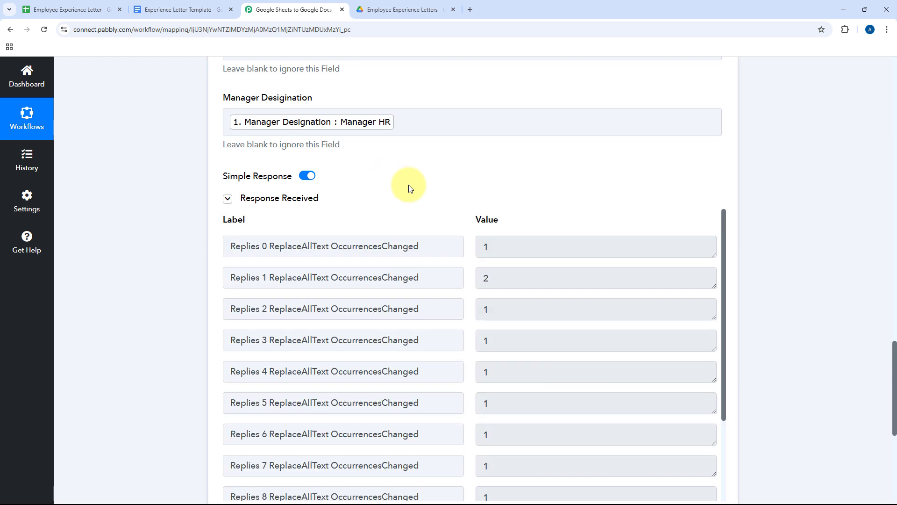
Open the newly generated experience letter from the Employee Experience Letters folder in Google Drive
{"action": "scroll", "coordinate": [397, 255], "scroll_direction": "up", "scroll_amount": 14}
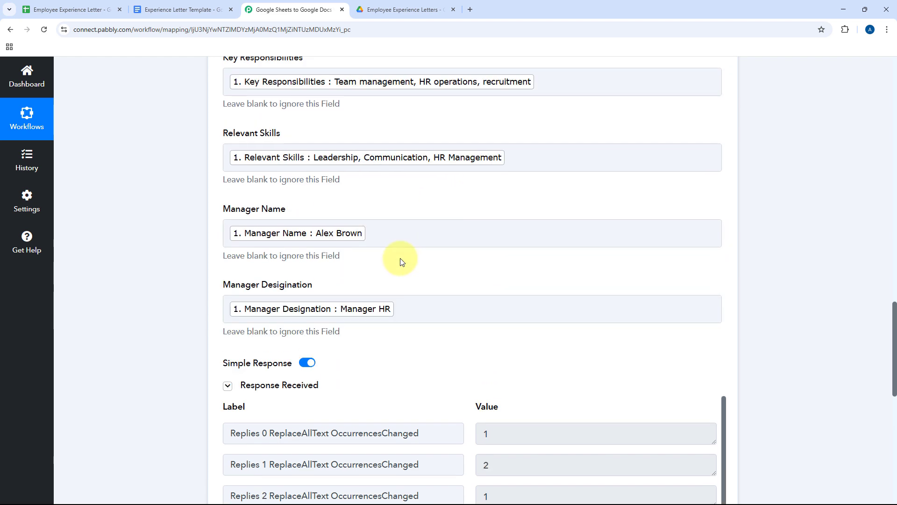
{"action": "scroll", "coordinate": [398, 254], "scroll_direction": "up", "scroll_amount": 3}
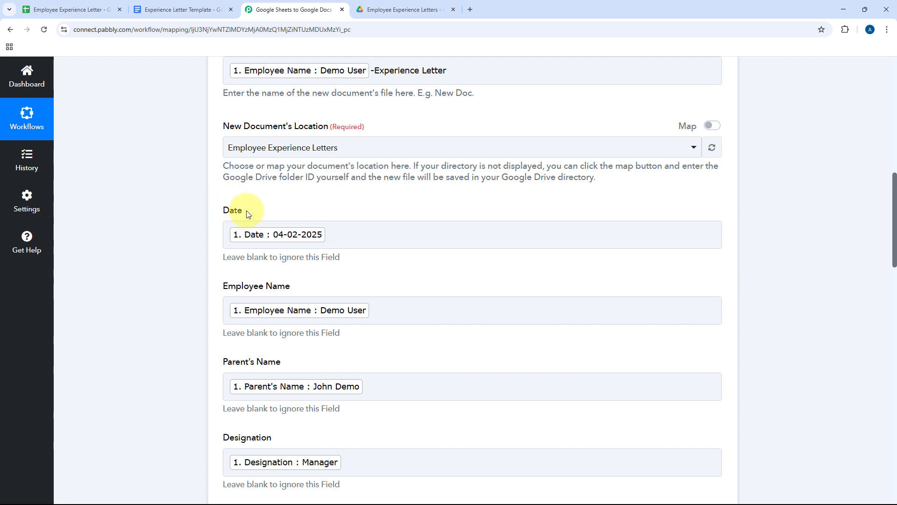
{"action": "scroll", "coordinate": [230, 199], "scroll_direction": "up", "scroll_amount": 3}
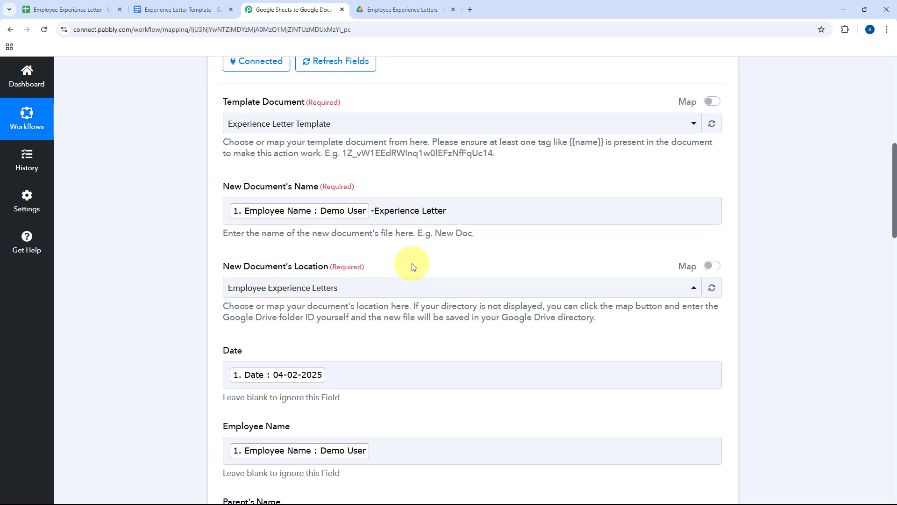
{"action": "left_click", "coordinate": [410, 9]}
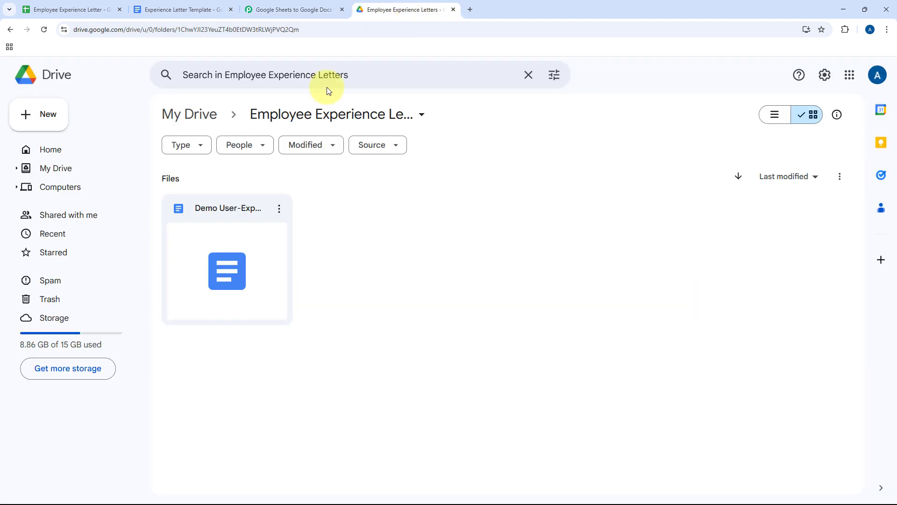
{"action": "double_click", "coordinate": [240, 219]}
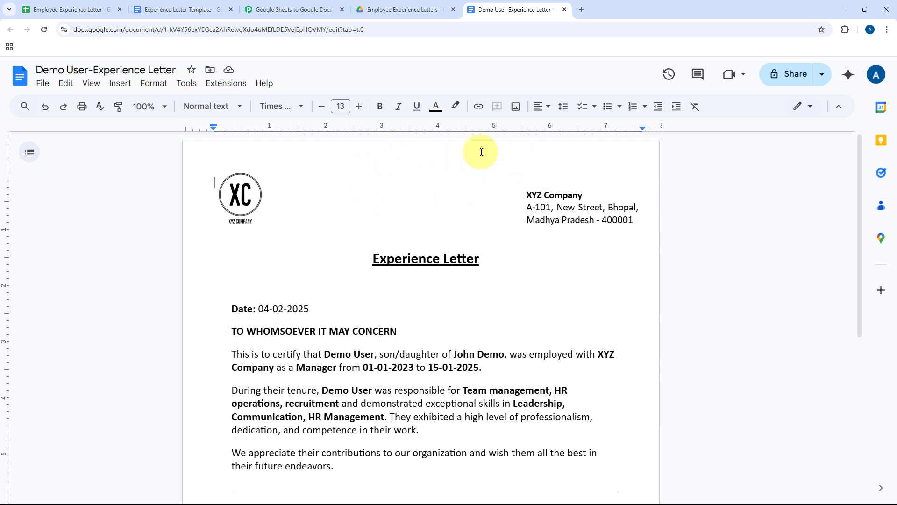
Compare the generated letter with the template, examining the date, names, designation, employment dates, responsibilities and manager details filled into the placeholders
{"action": "left_click", "coordinate": [202, 5]}
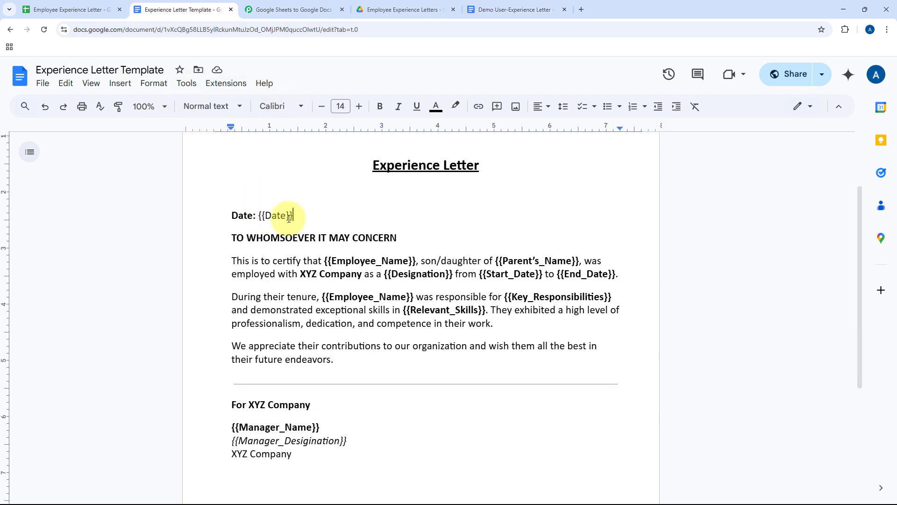
{"action": "left_click", "coordinate": [401, 10]}
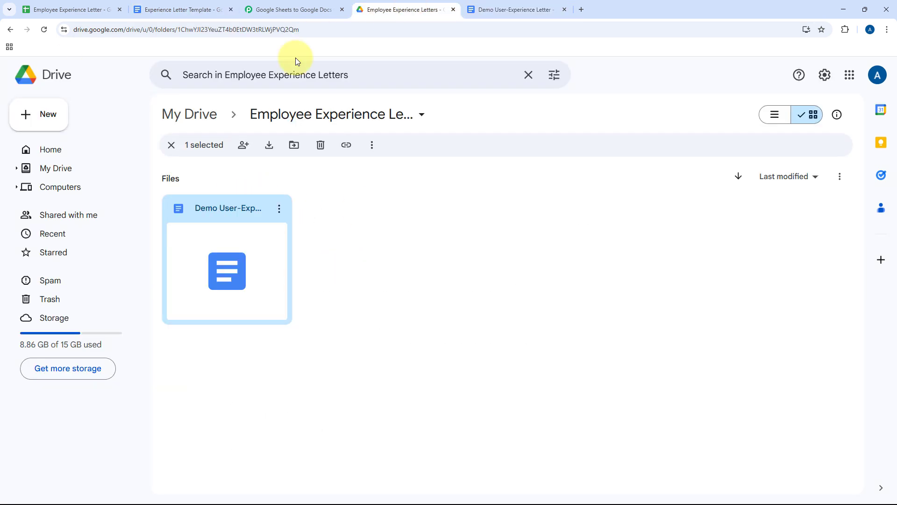
{"action": "left_click", "coordinate": [483, 5]}
{"action": "scroll", "coordinate": [327, 205], "scroll_direction": "down", "scroll_amount": 2}
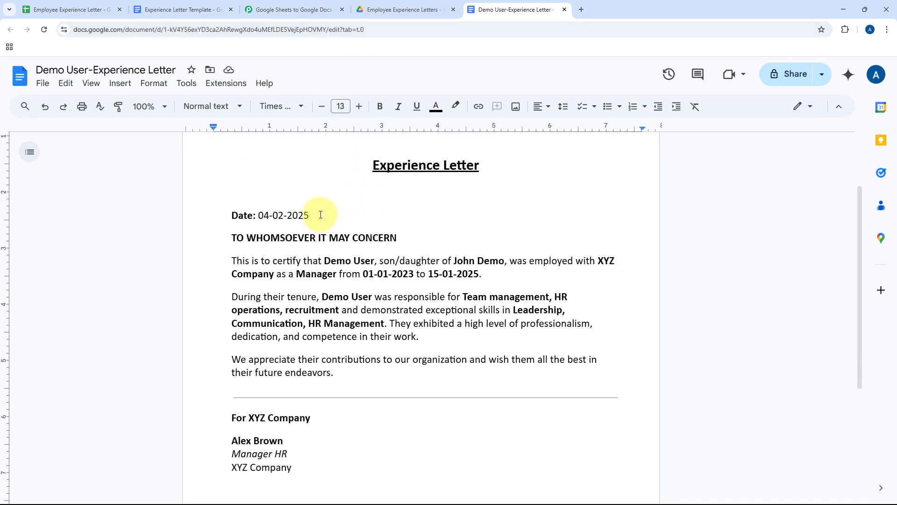
{"action": "left_click_drag", "start_coordinate": [321, 214], "coordinate": [260, 216]}
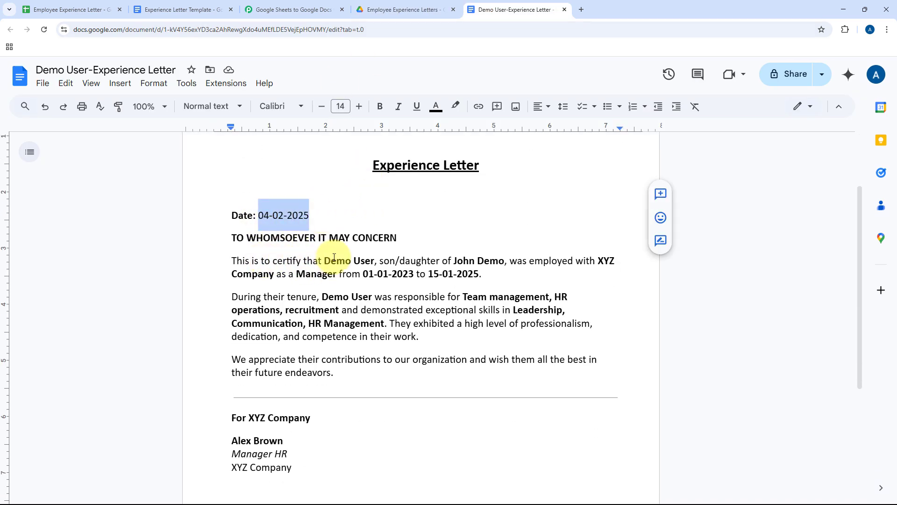
{"action": "left_click_drag", "start_coordinate": [326, 260], "coordinate": [372, 261]}
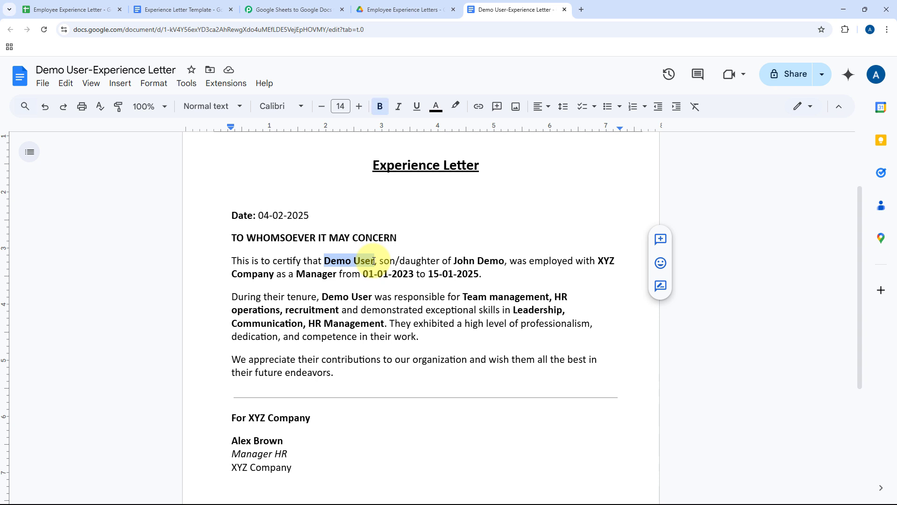
{"action": "left_click_drag", "start_coordinate": [453, 260], "coordinate": [501, 261]}
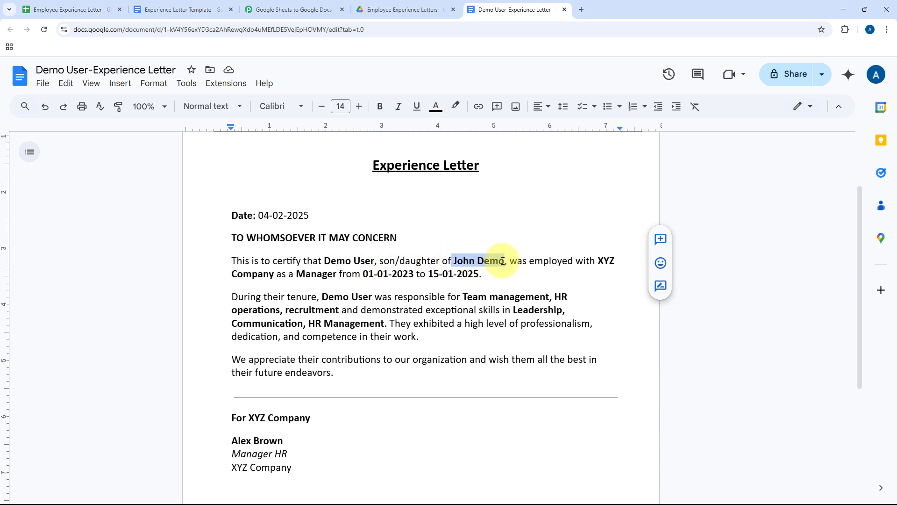
{"action": "left_click", "coordinate": [297, 274]}
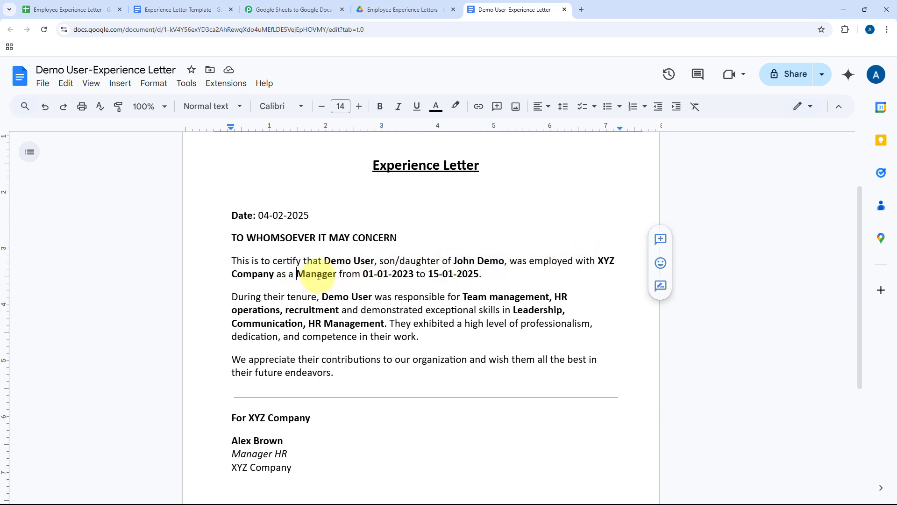
{"action": "left_click_drag", "start_coordinate": [319, 276], "coordinate": [414, 274]}
{"action": "left_click_drag", "start_coordinate": [481, 275], "coordinate": [559, 297]}
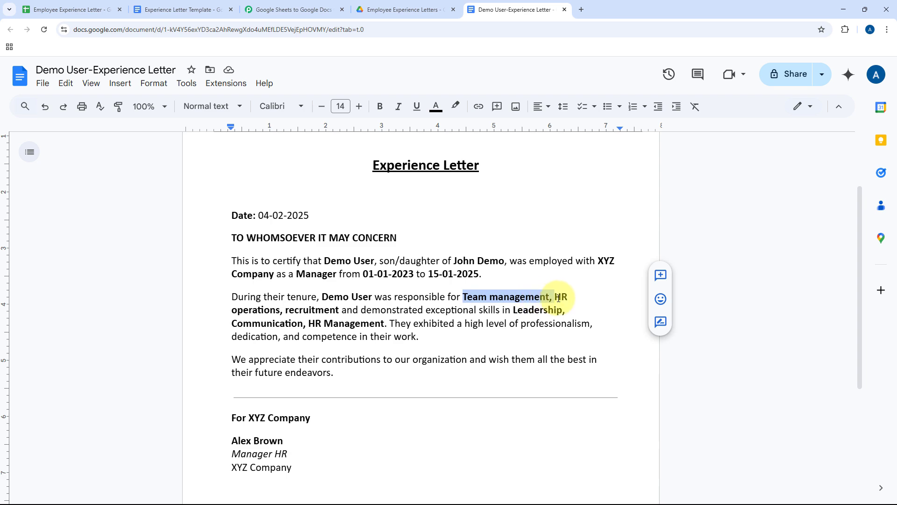
{"action": "left_click_drag", "start_coordinate": [463, 297], "coordinate": [419, 297]}
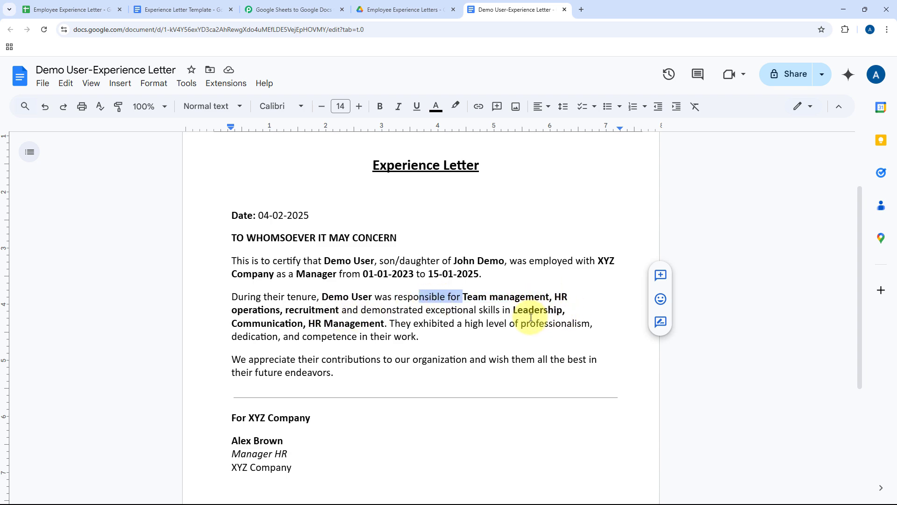
{"action": "scroll", "coordinate": [300, 311], "scroll_direction": "down", "scroll_amount": 2}
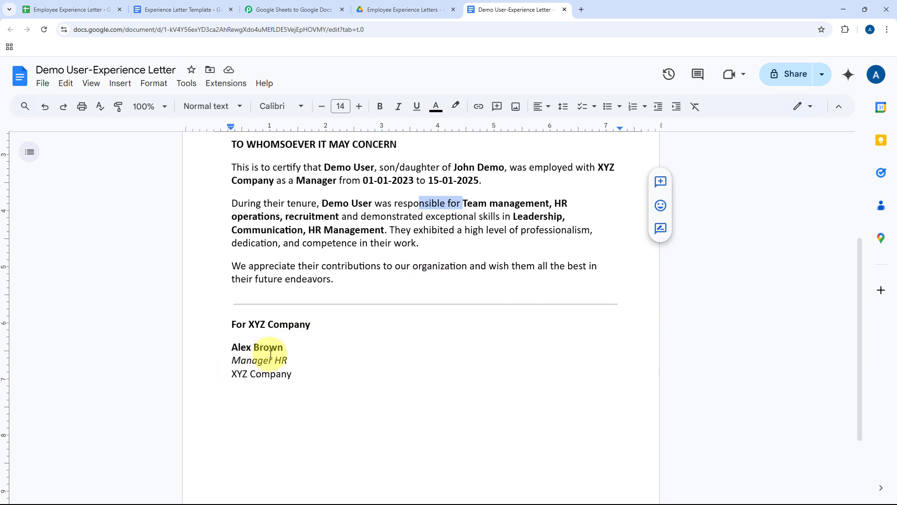
{"action": "left_click_drag", "start_coordinate": [283, 348], "coordinate": [217, 359]}
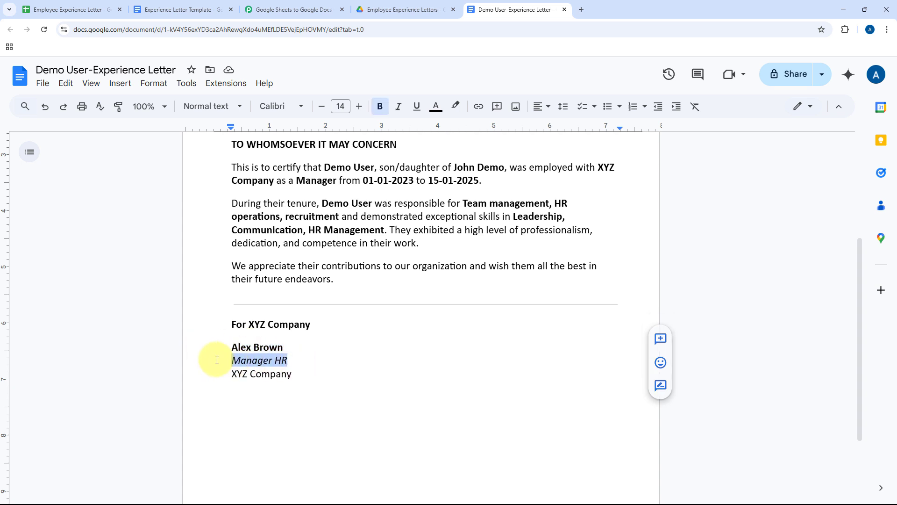
{"action": "left_click", "coordinate": [326, 355]}
{"action": "scroll", "coordinate": [355, 327], "scroll_direction": "up", "scroll_amount": 1}
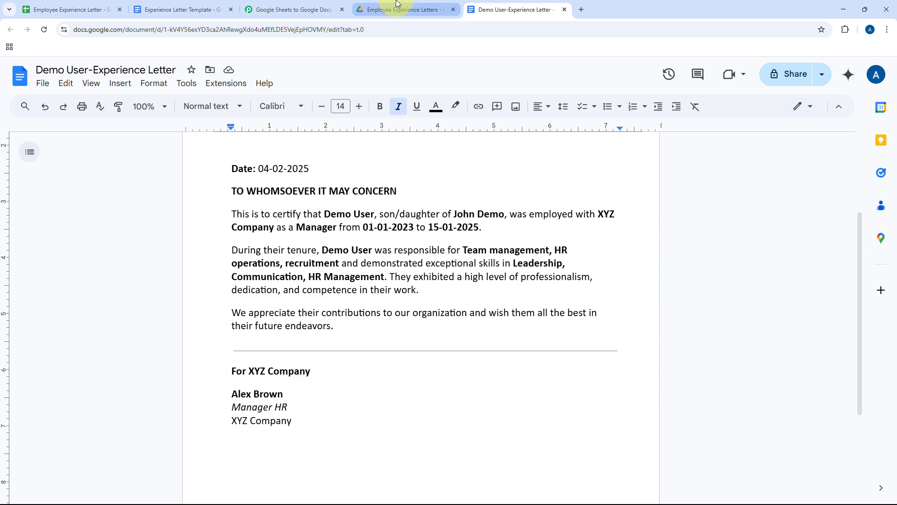
Collapse the Google Docs action in the Pabbly Connect workflow, and check the generated letter's sharing access in Google Docs
{"action": "left_click", "coordinate": [293, 10]}
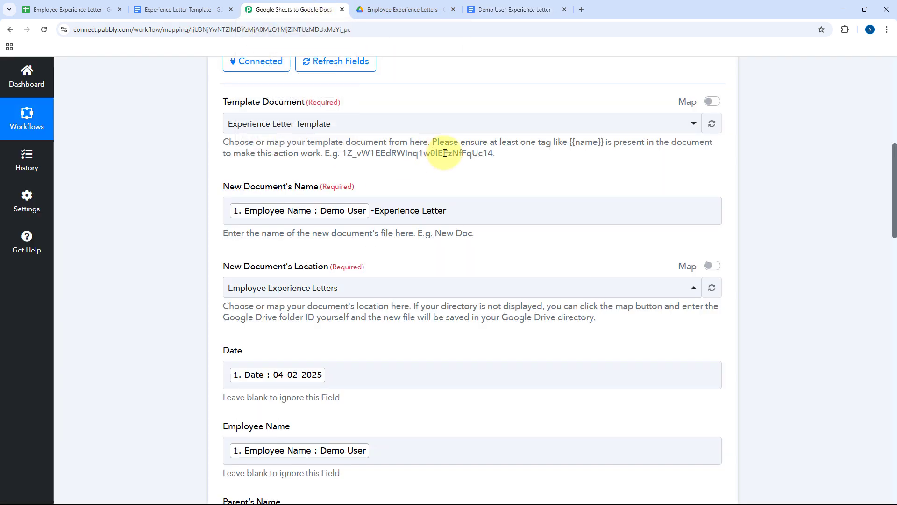
{"action": "scroll", "coordinate": [445, 152], "scroll_direction": "up", "scroll_amount": 4}
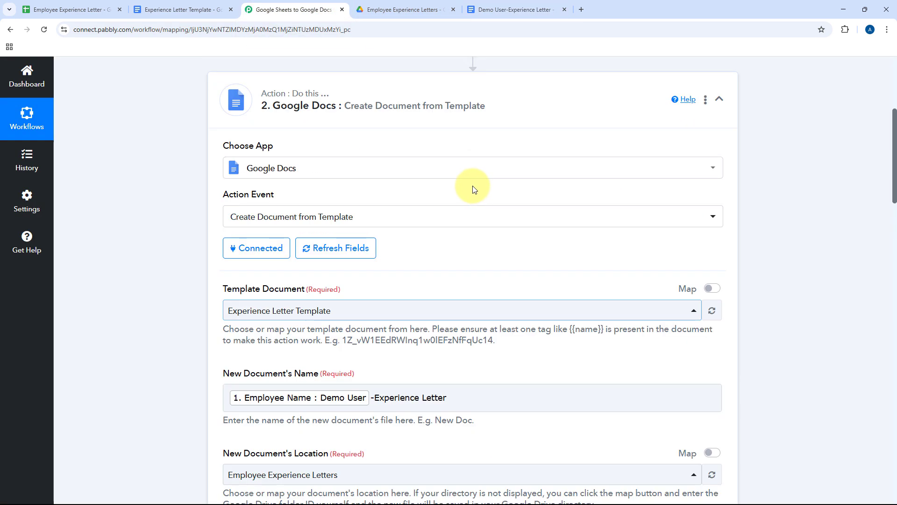
{"action": "left_click", "coordinate": [447, 97]}
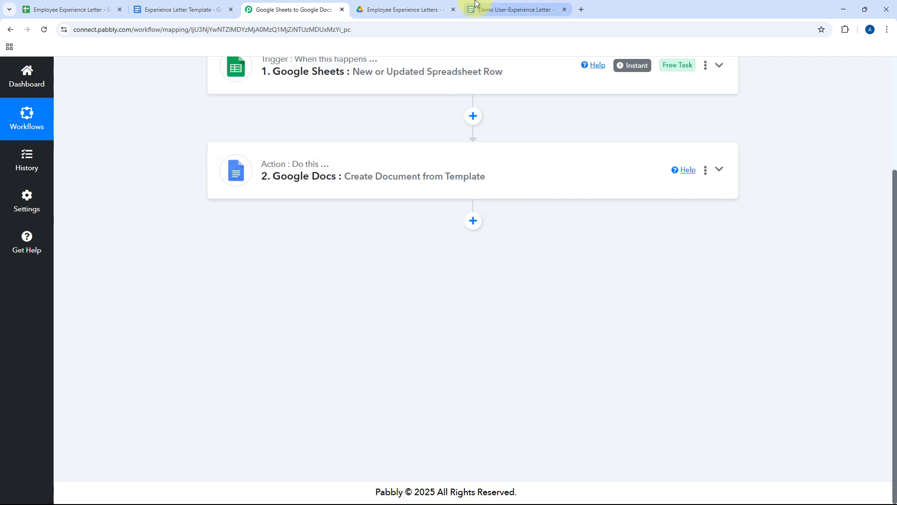
{"action": "left_click", "coordinate": [467, 10]}
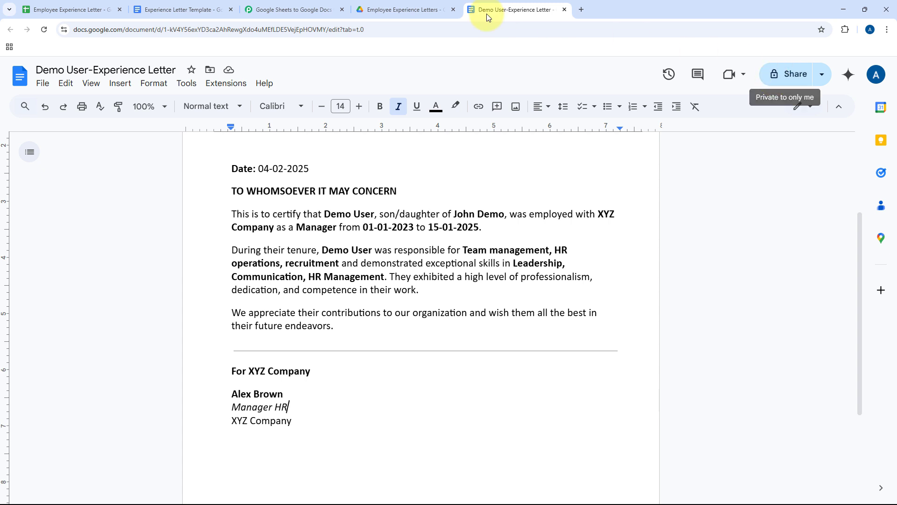
{"action": "left_click", "coordinate": [302, 9]}
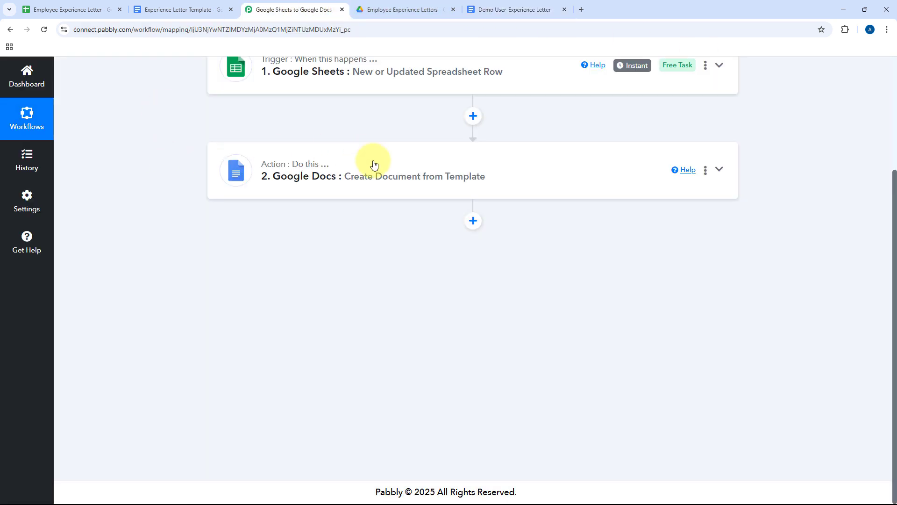
Examine the Google Docs action's test response, enlarge and select its full DocumentId value, and check the generated letter's folder in Google Drive
{"action": "scroll", "coordinate": [182, 192], "scroll_direction": "down", "scroll_amount": 5}
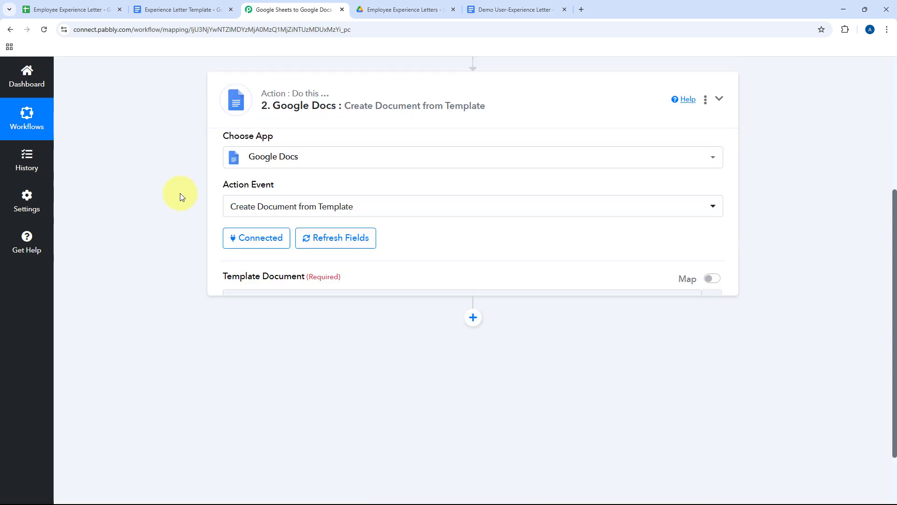
{"action": "scroll", "coordinate": [173, 196], "scroll_direction": "up", "scroll_amount": 5}
{"action": "scroll", "coordinate": [180, 198], "scroll_direction": "down", "scroll_amount": 14}
{"action": "scroll", "coordinate": [180, 198], "scroll_direction": "down", "scroll_amount": 10}
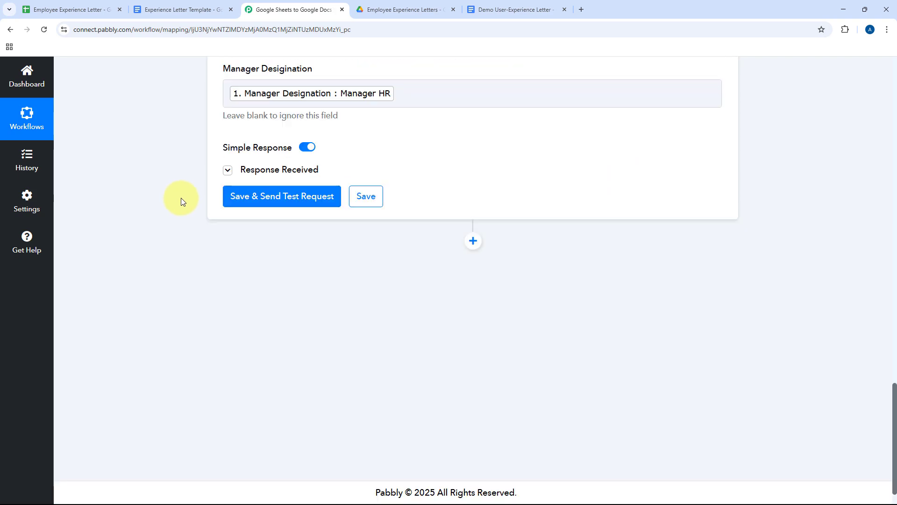
{"action": "left_click", "coordinate": [226, 172]}
{"action": "scroll", "coordinate": [447, 101], "scroll_direction": "down", "scroll_amount": 5}
{"action": "scroll", "coordinate": [449, 112], "scroll_direction": "down", "scroll_amount": 5}
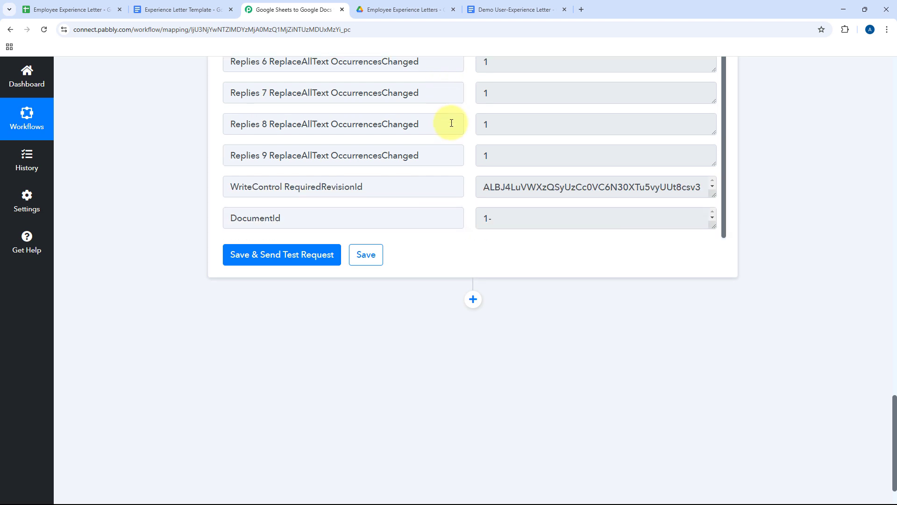
{"action": "left_click", "coordinate": [717, 177]}
{"action": "left_click_drag", "start_coordinate": [717, 177], "coordinate": [710, 213]}
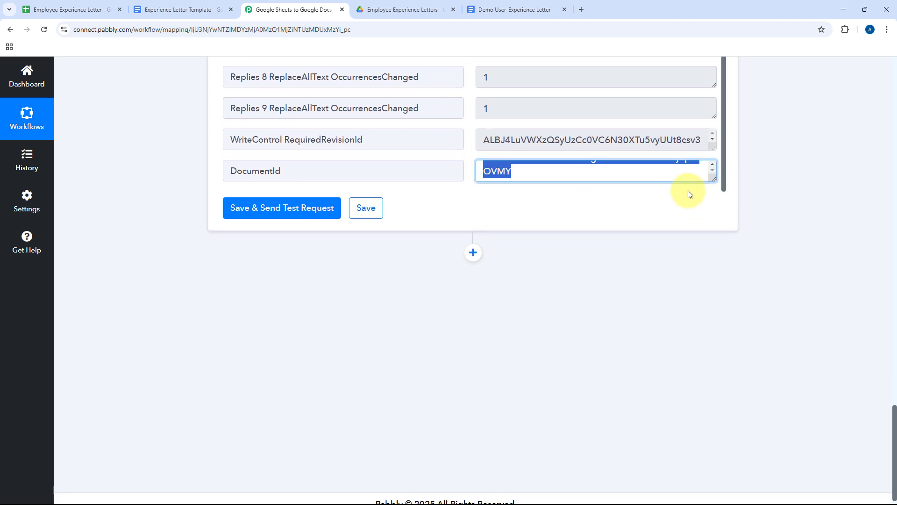
{"action": "left_click_drag", "start_coordinate": [713, 176], "coordinate": [713, 245]}
{"action": "scroll", "coordinate": [551, 140], "scroll_direction": "down", "scroll_amount": 3}
{"action": "scroll", "coordinate": [547, 162], "scroll_direction": "down", "scroll_amount": 2}
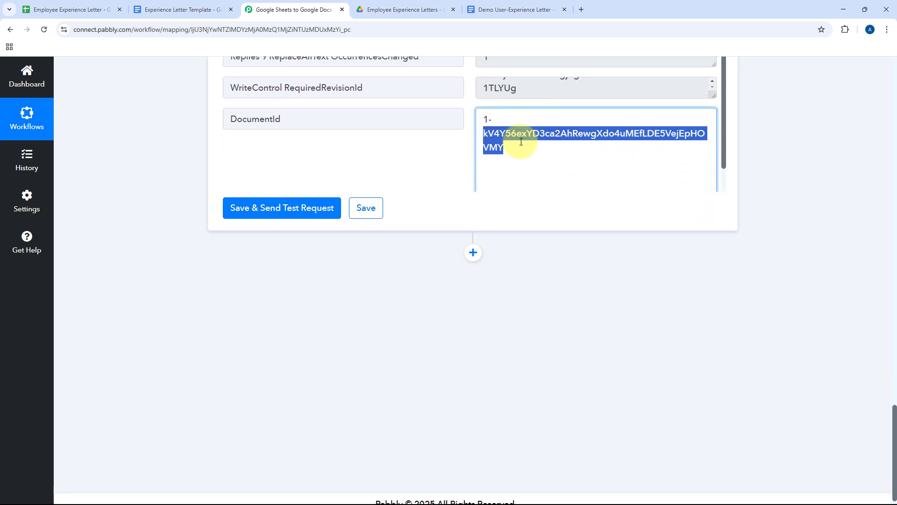
{"action": "left_click_drag", "start_coordinate": [517, 116], "coordinate": [458, 78]}
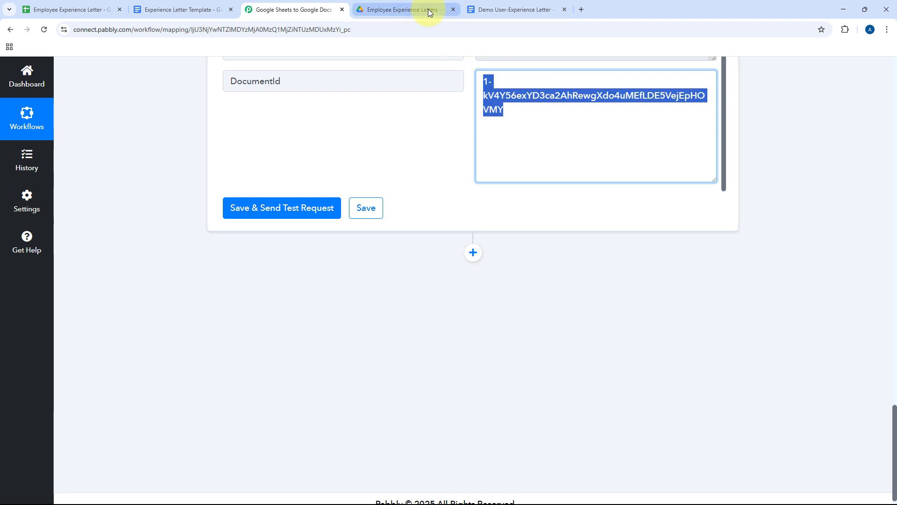
{"action": "left_click", "coordinate": [405, 9]}
{"action": "left_click", "coordinate": [333, 220]}
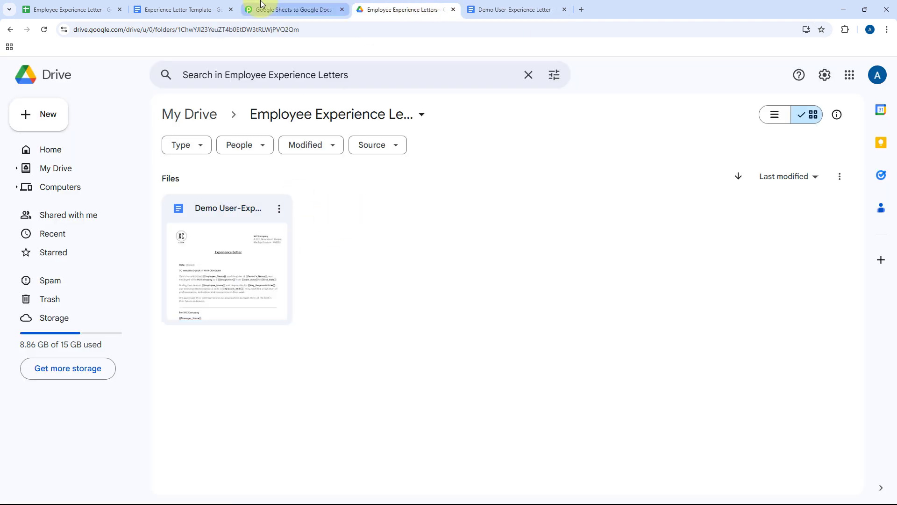
Return to the Pabbly Connect workflow and add a Google Drive action after the Google Docs step
{"action": "left_click", "coordinate": [294, 9]}
{"action": "left_click", "coordinate": [473, 253]}
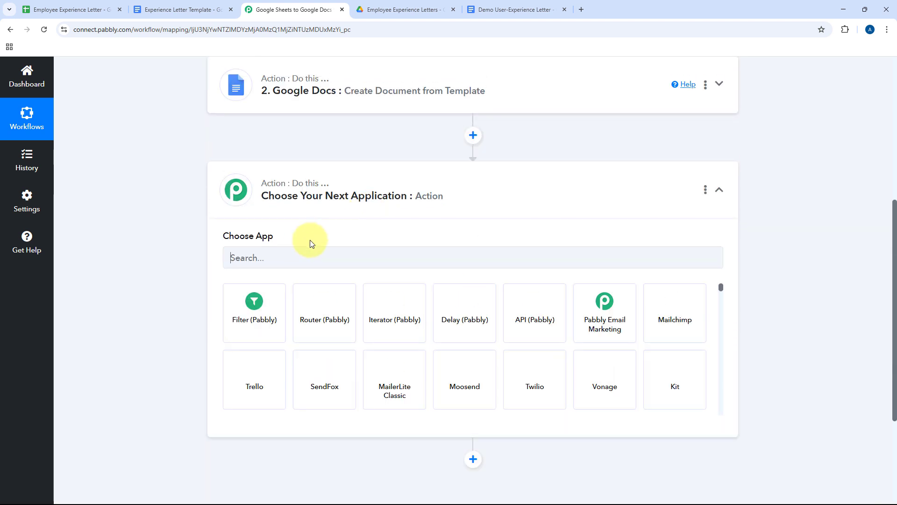
{"action": "left_click", "coordinate": [300, 247]}
{"action": "type", "text": "Go"}
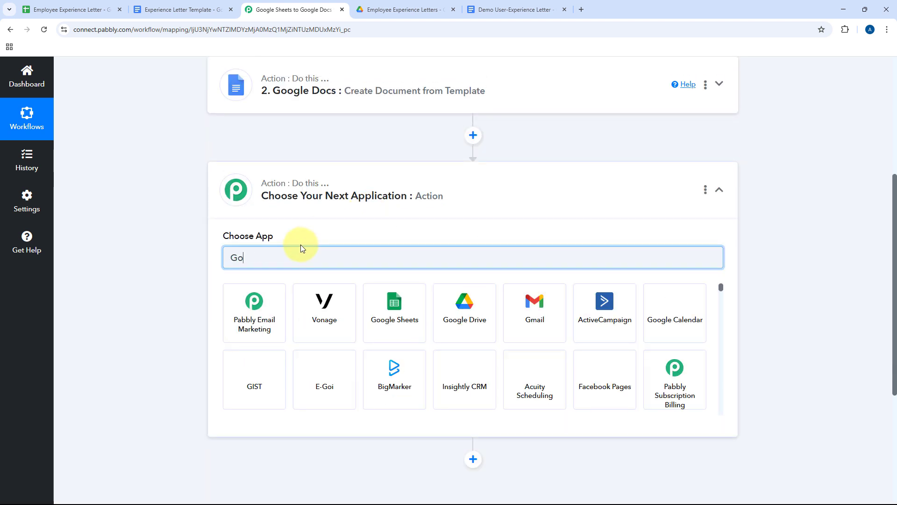
{"action": "type", "text": "ogle Drive"}
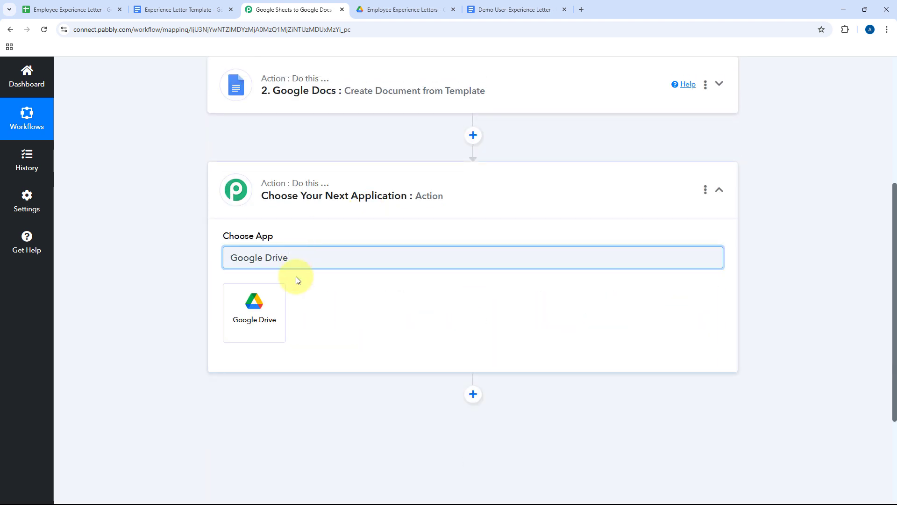
{"action": "left_click", "coordinate": [272, 310]}
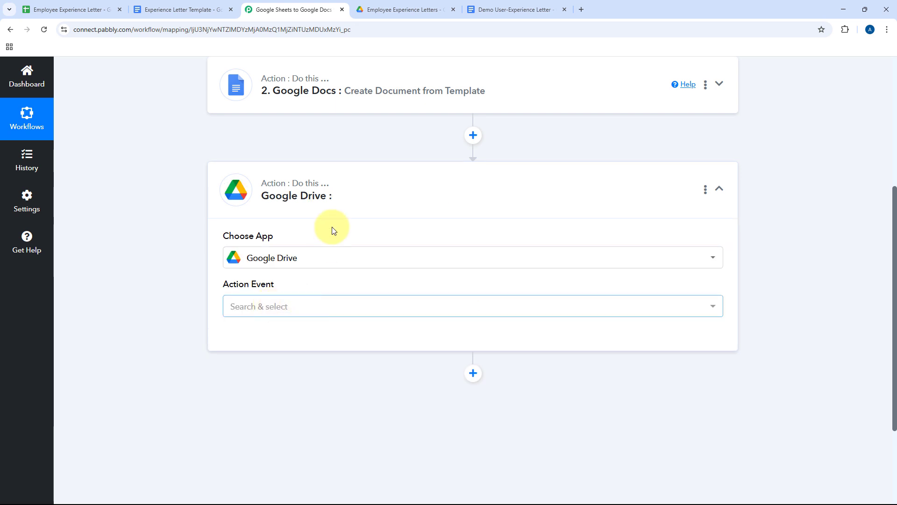
Set the Google Drive action's event to Share a File With Anyone
{"action": "scroll", "coordinate": [304, 231], "scroll_direction": "down", "scroll_amount": 2}
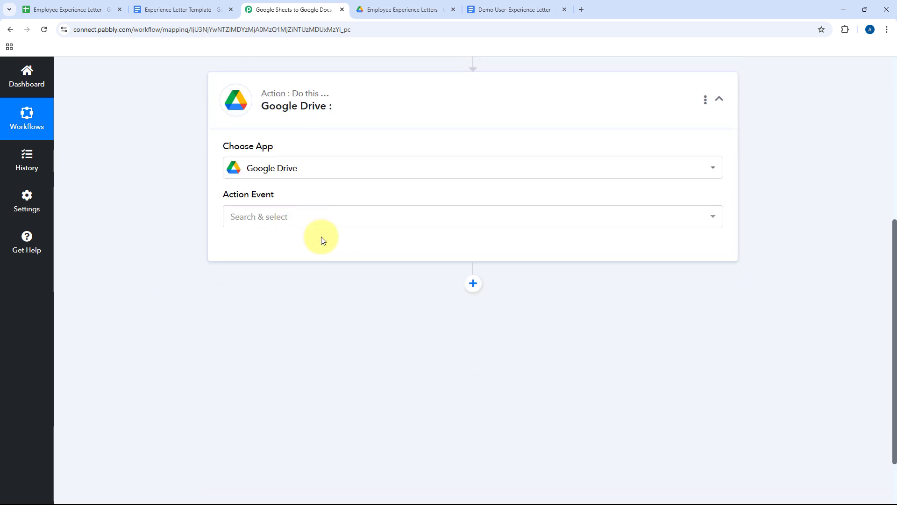
{"action": "left_click", "coordinate": [310, 212]}
{"action": "scroll", "coordinate": [299, 299], "scroll_direction": "down", "scroll_amount": 3}
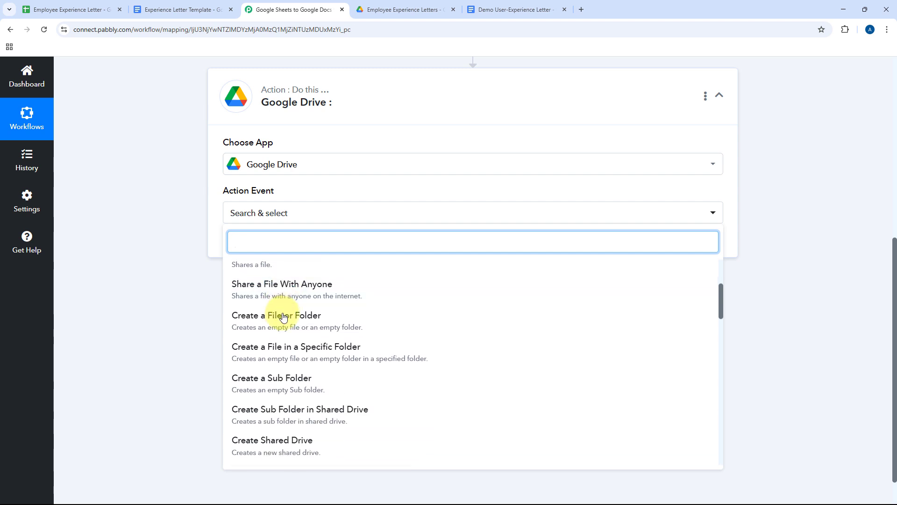
{"action": "left_click", "coordinate": [295, 294]}
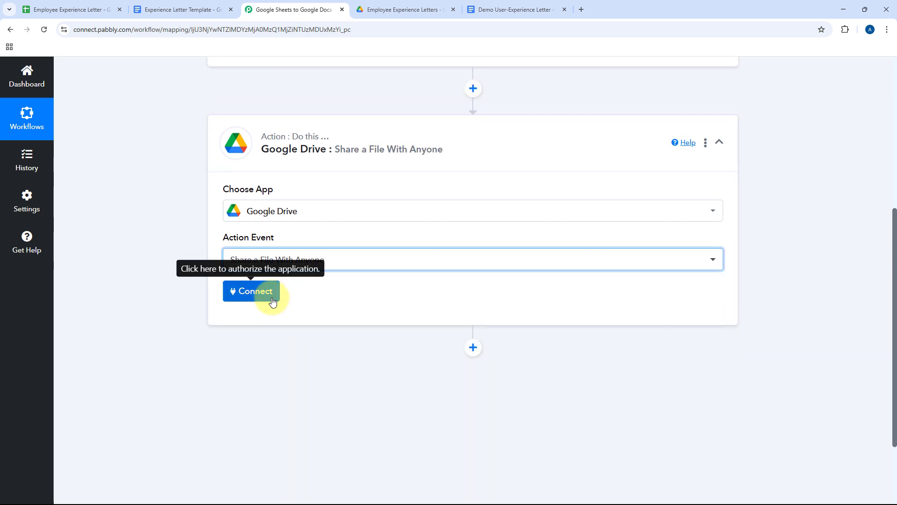
Add a new Google Drive connection to the action and authorize Pabbly Connect's access with the Google account
{"action": "left_click", "coordinate": [272, 299]}
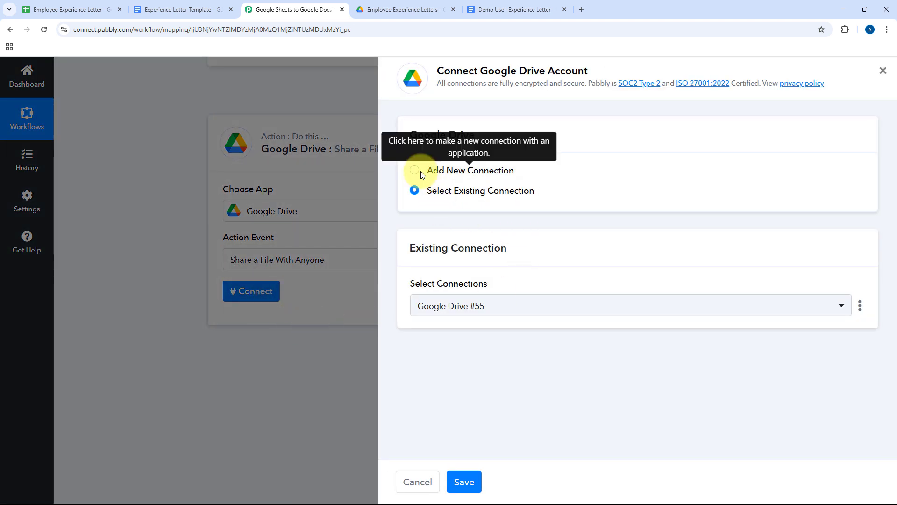
{"action": "left_click", "coordinate": [423, 172]}
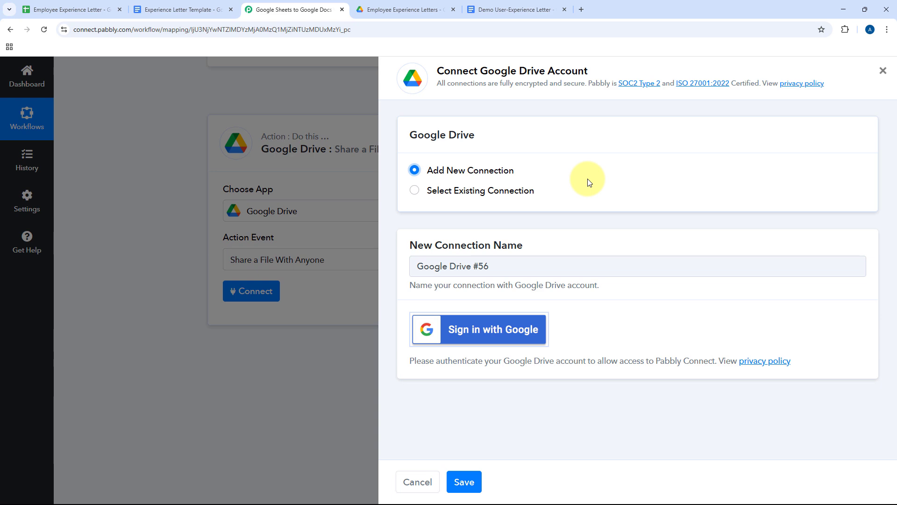
{"action": "left_click", "coordinate": [482, 329]}
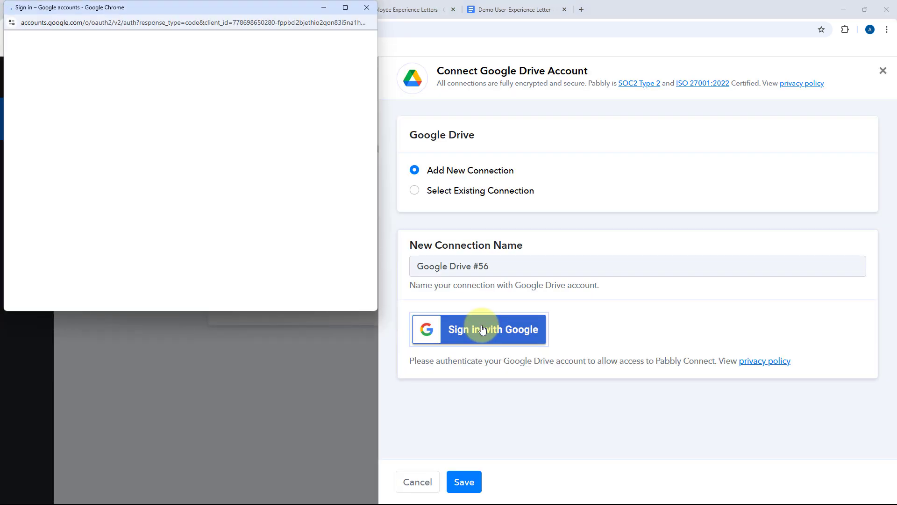
{"action": "left_click", "coordinate": [243, 112]}
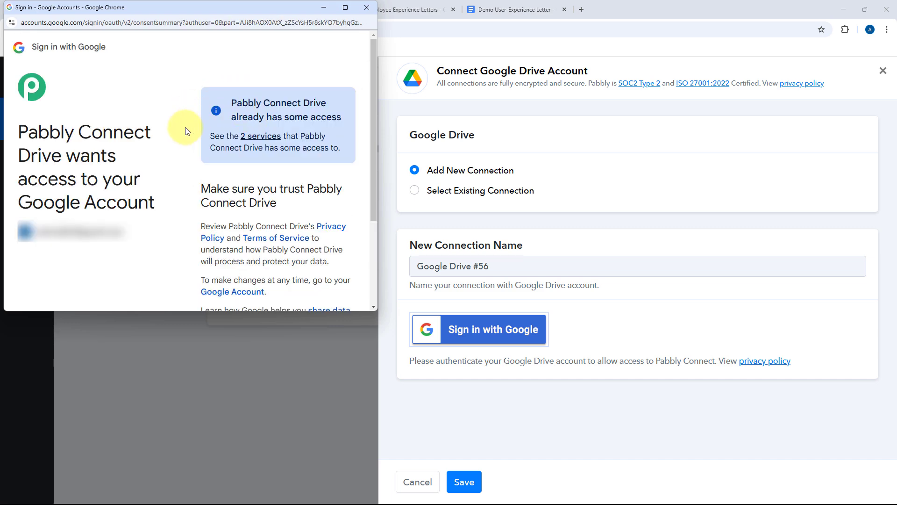
{"action": "scroll", "coordinate": [196, 129], "scroll_direction": "down", "scroll_amount": 3}
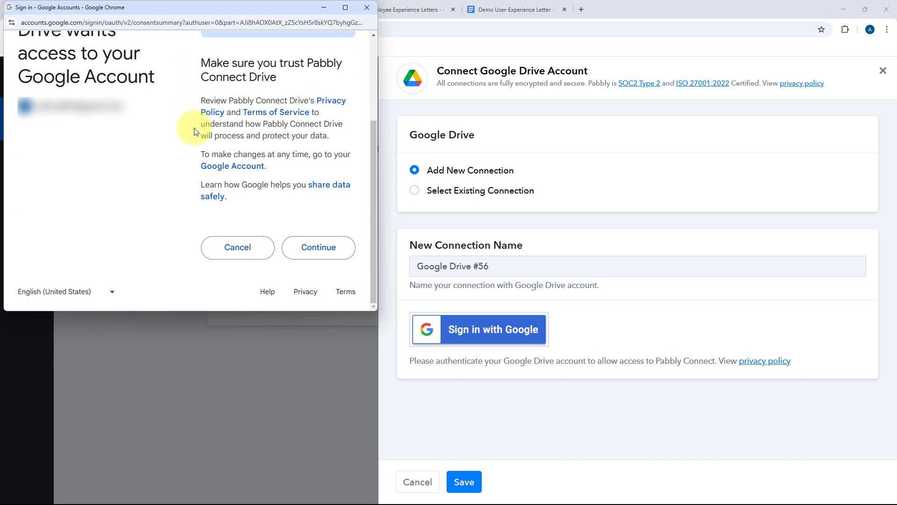
{"action": "left_click", "coordinate": [336, 243]}
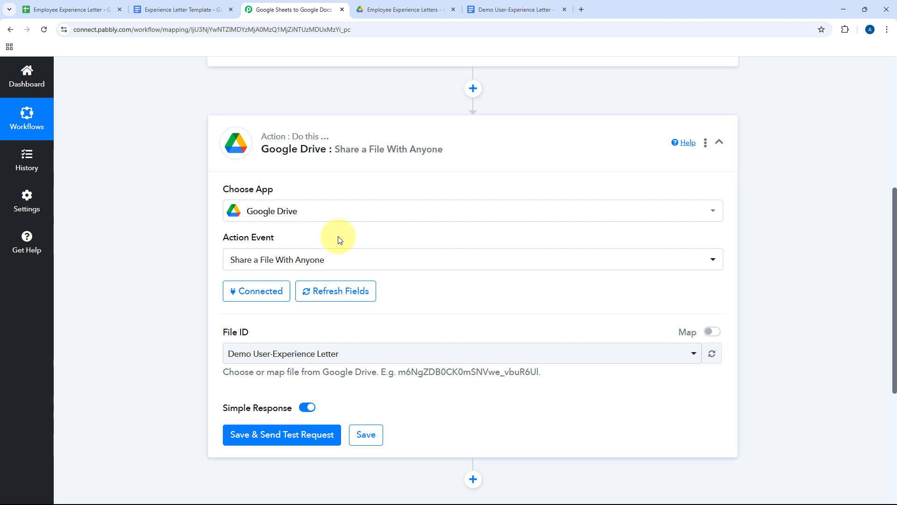
Review the Share a File With Anyone settings and the Drive files offered for the File ID
{"action": "scroll", "coordinate": [340, 239], "scroll_direction": "down", "scroll_amount": 2}
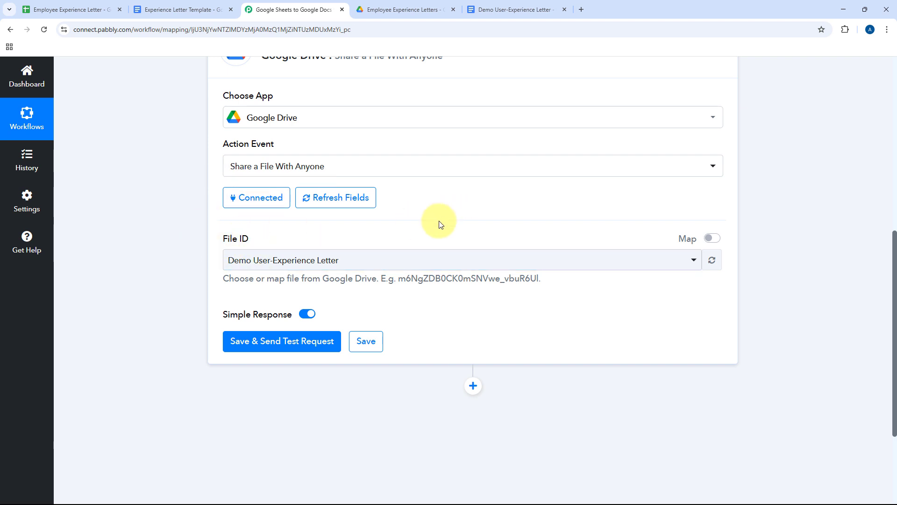
{"action": "scroll", "coordinate": [439, 224], "scroll_direction": "up", "scroll_amount": 3}
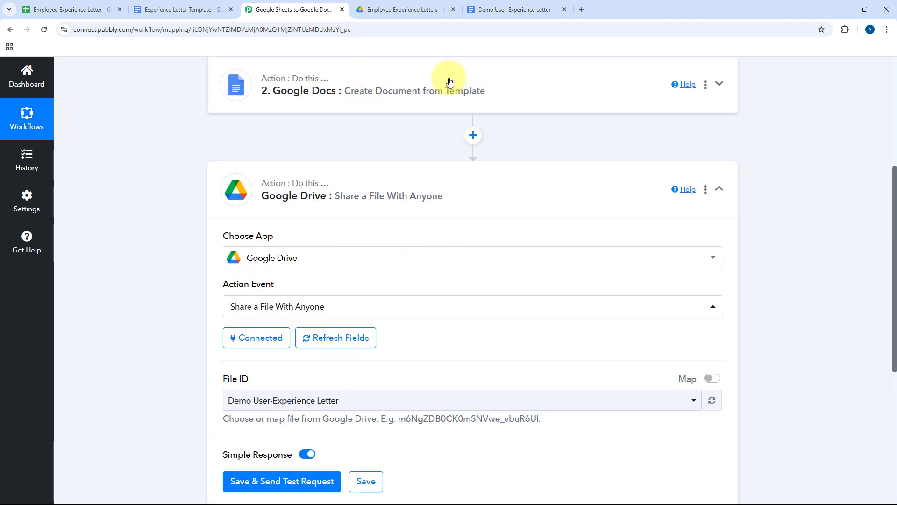
{"action": "scroll", "coordinate": [450, 94], "scroll_direction": "down", "scroll_amount": 3}
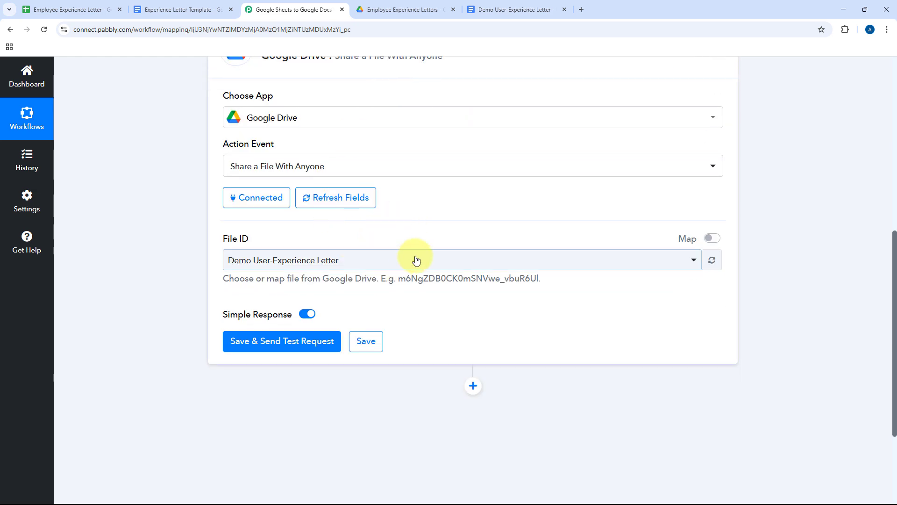
{"action": "left_click", "coordinate": [417, 260]}
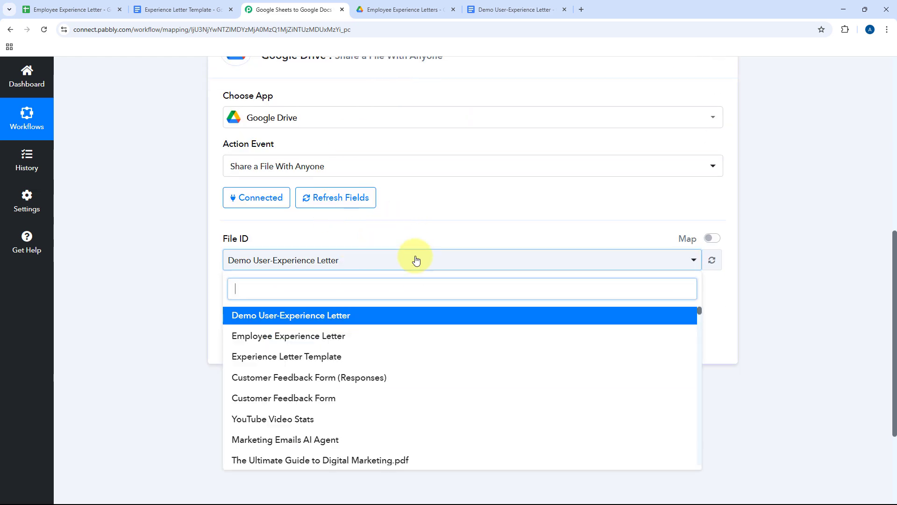
{"action": "left_click", "coordinate": [417, 260]}
{"action": "left_click", "coordinate": [480, 236]}
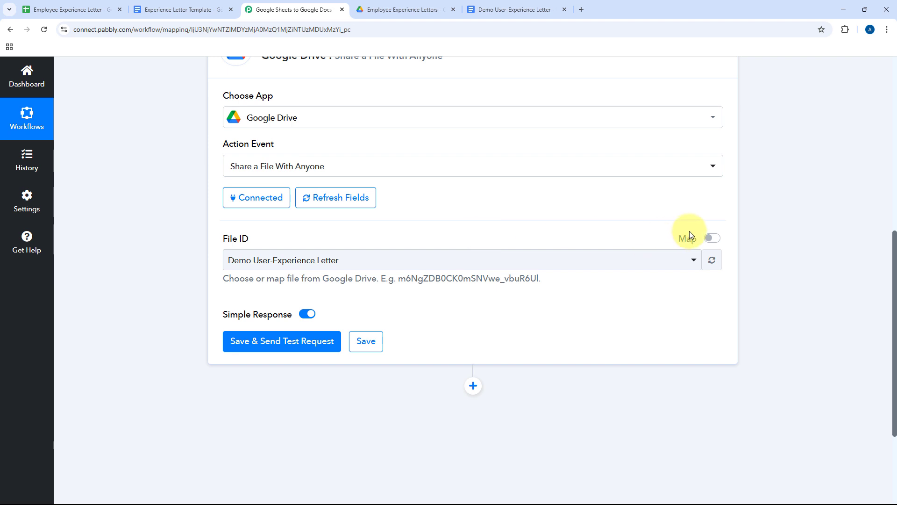
Map the File ID to the DocumentId from the Google Docs step, and save the Google Drive action with a test request
{"action": "left_click", "coordinate": [710, 239]}
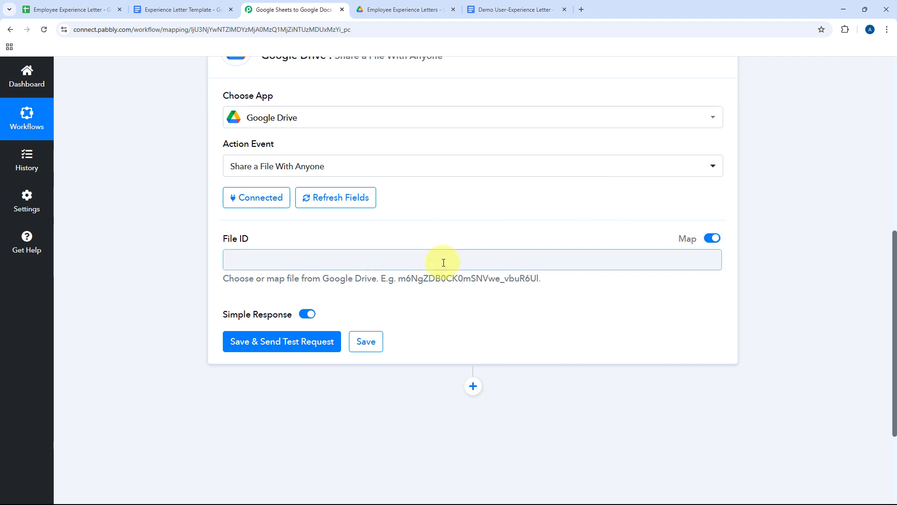
{"action": "left_click", "coordinate": [482, 259]}
{"action": "left_click_drag", "start_coordinate": [482, 258], "coordinate": [205, 268]}
{"action": "key", "text": "BackSpace"}
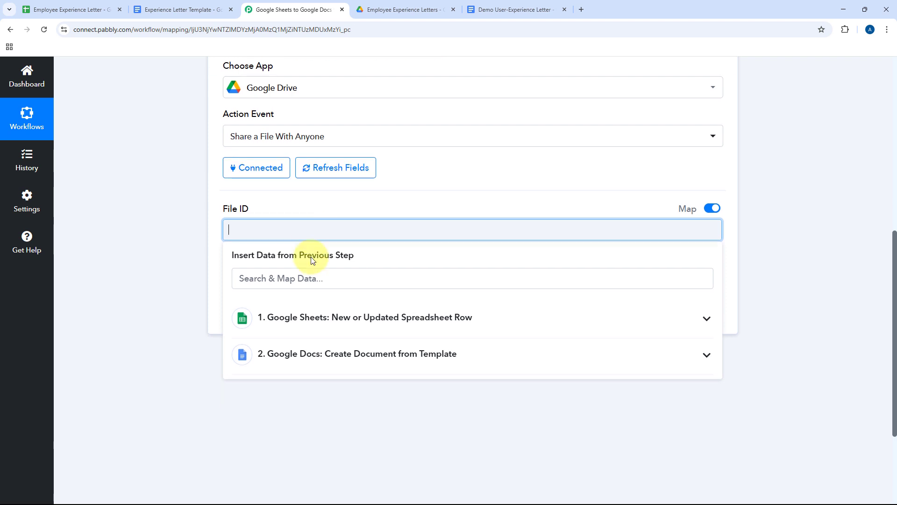
{"action": "scroll", "coordinate": [280, 259], "scroll_direction": "down", "scroll_amount": 2}
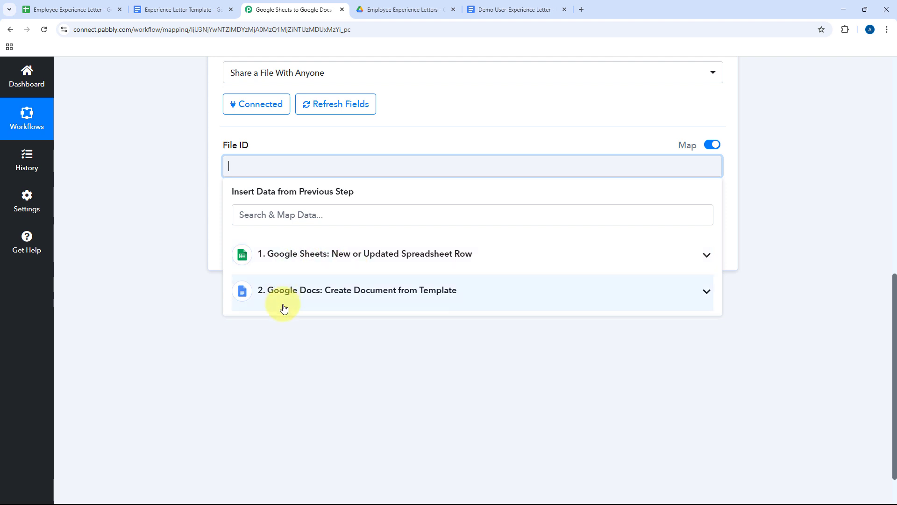
{"action": "left_click", "coordinate": [471, 292]}
{"action": "scroll", "coordinate": [449, 326], "scroll_direction": "down", "scroll_amount": 2}
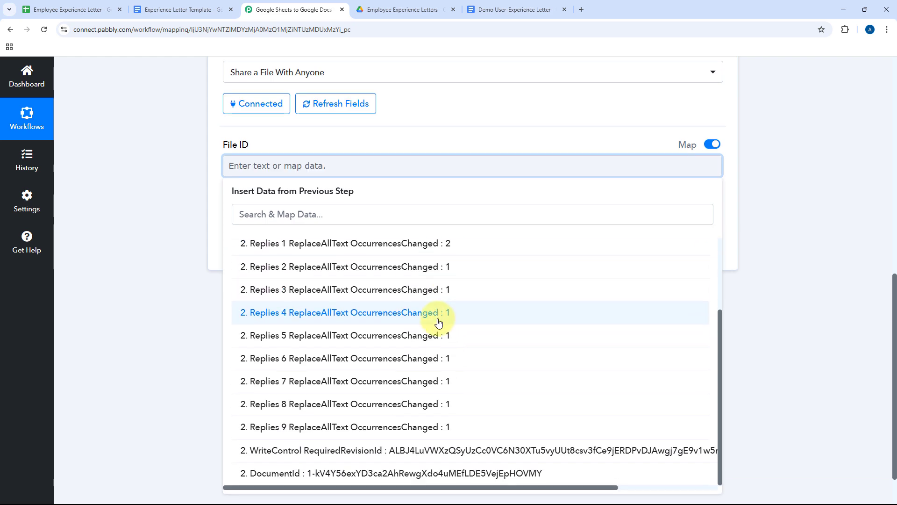
{"action": "scroll", "coordinate": [438, 322], "scroll_direction": "down", "scroll_amount": 2}
{"action": "left_click", "coordinate": [306, 474]}
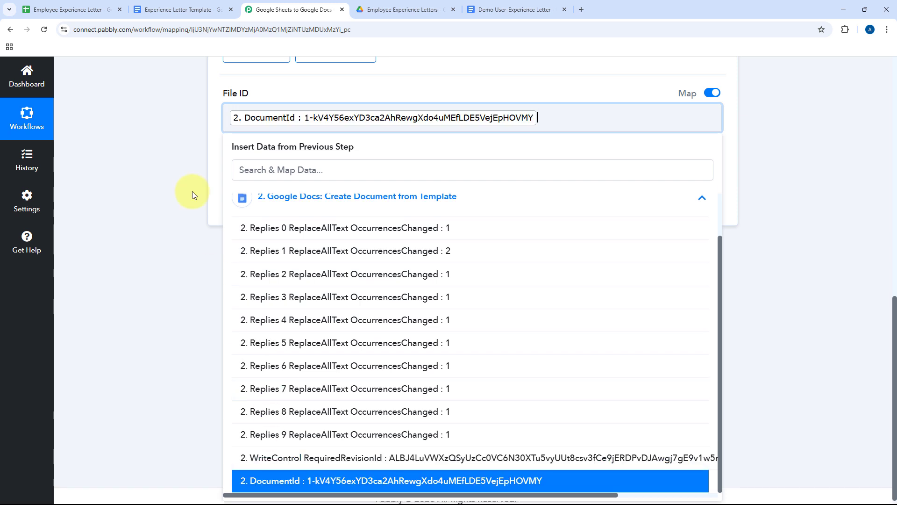
{"action": "left_click", "coordinate": [389, 87]}
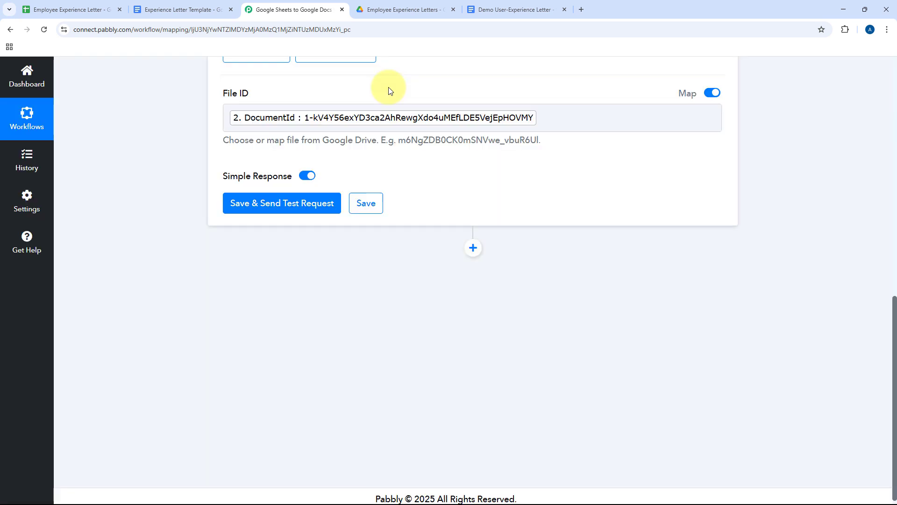
{"action": "left_click", "coordinate": [294, 204]}
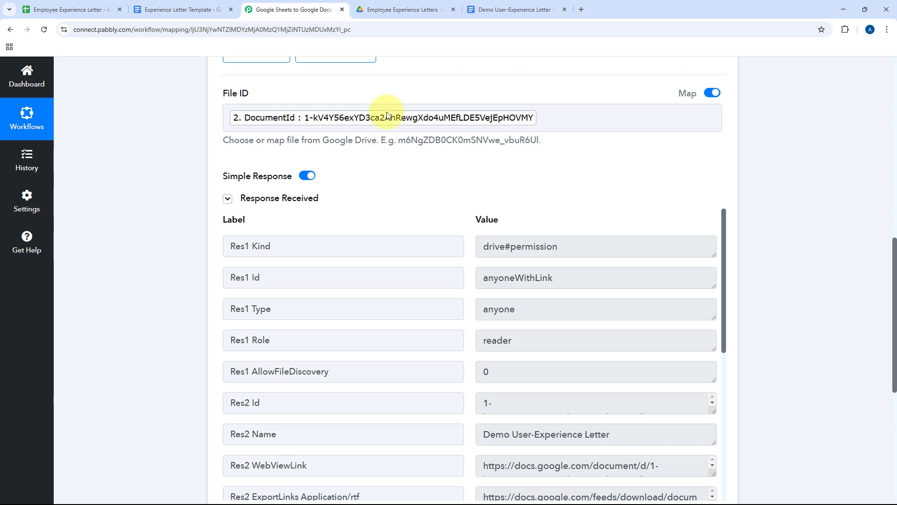
Check the shared letter in Google Drive and Google Docs, and examine the Google Drive action's response in the Pabbly Connect workflow
{"action": "left_click", "coordinate": [397, 10]}
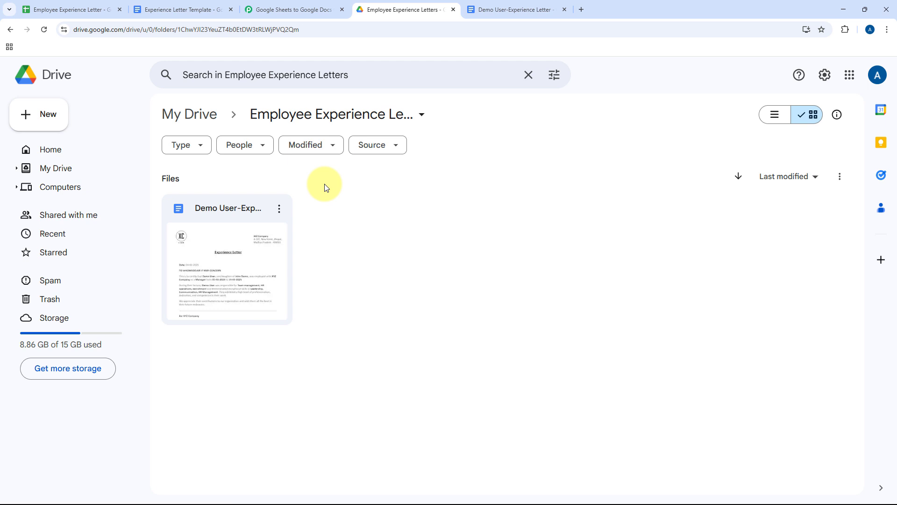
{"action": "left_click", "coordinate": [516, 9]}
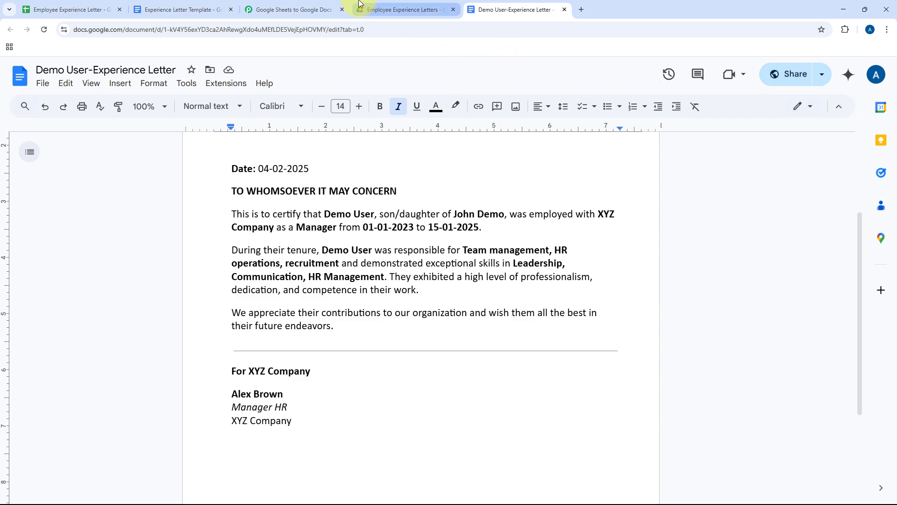
{"action": "left_click", "coordinate": [299, 10]}
{"action": "scroll", "coordinate": [475, 122], "scroll_direction": "down", "scroll_amount": 5}
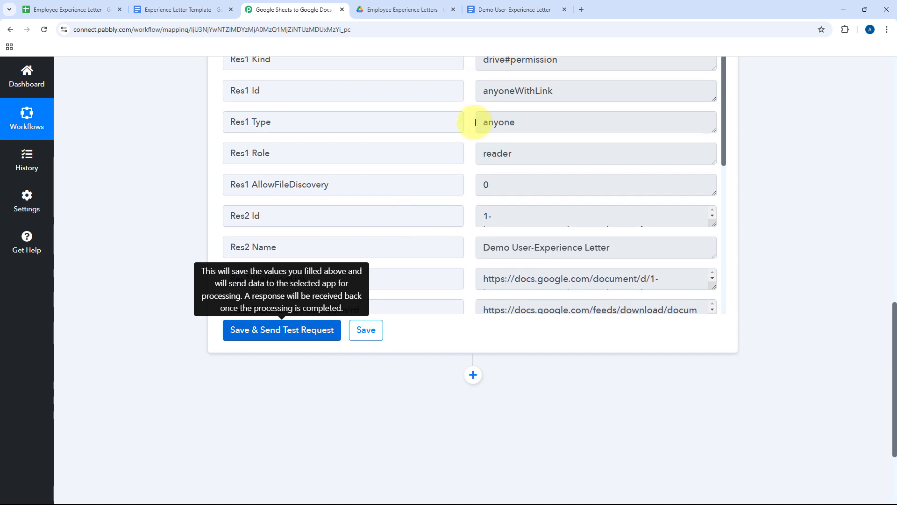
Copy the Res2 ExportLinks Application/pdf URL from the Google Drive response and open it in a new browser tab to download the letter
{"action": "scroll", "coordinate": [475, 122], "scroll_direction": "down", "scroll_amount": 3}
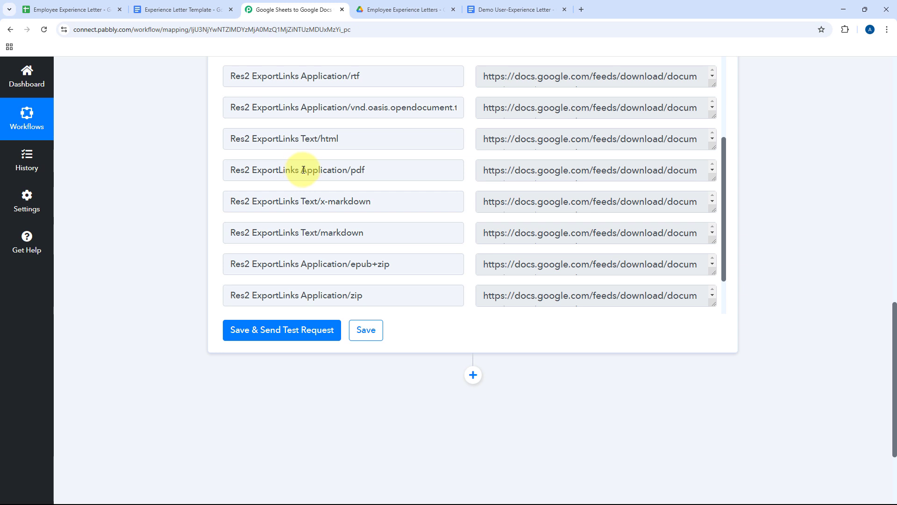
{"action": "left_click_drag", "start_coordinate": [304, 170], "coordinate": [371, 170]}
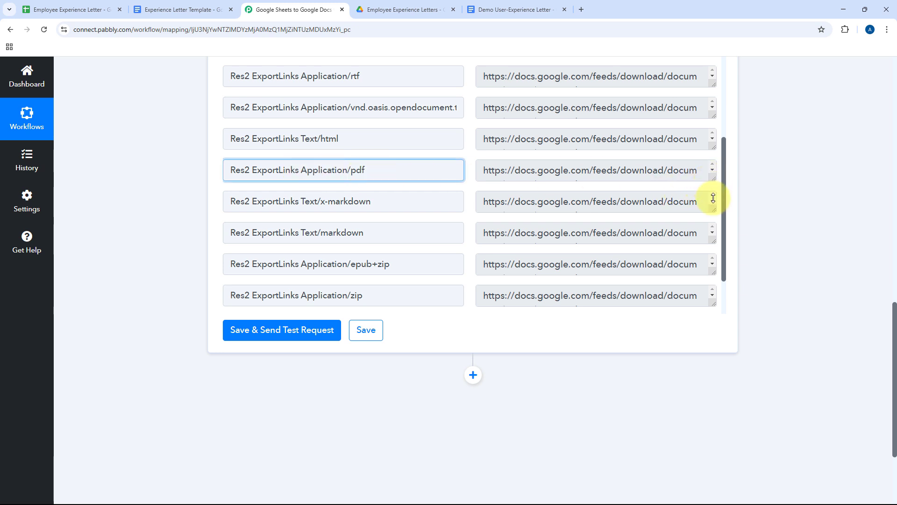
{"action": "left_click_drag", "start_coordinate": [714, 199], "coordinate": [714, 255]}
{"action": "left_click_drag", "start_coordinate": [593, 220], "coordinate": [483, 170]}
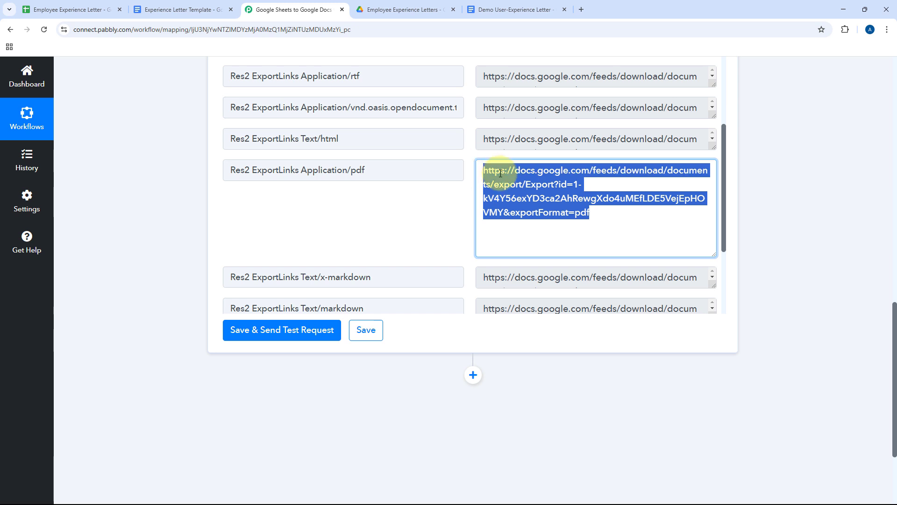
{"action": "right_click", "coordinate": [512, 181]}
{"action": "left_click", "coordinate": [542, 193]}
{"action": "key", "text": "ctrl+t"}
{"action": "key", "text": "ctrl+v"}
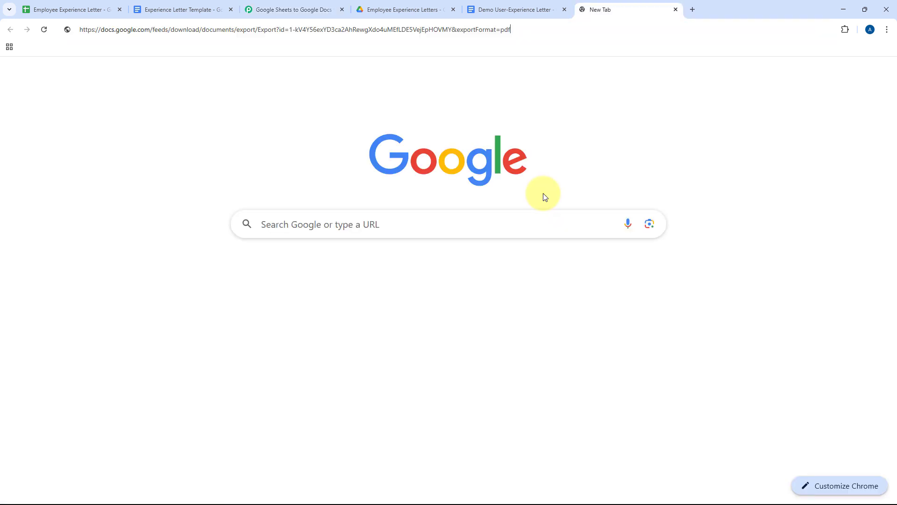
{"action": "key", "text": "Return"}
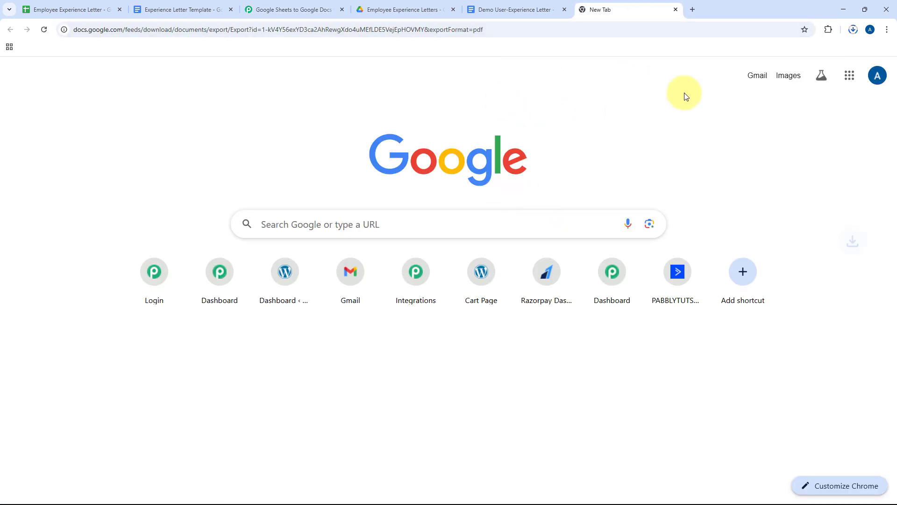
Open the downloaded Demo User-Experience Letter.pdf, check its contents from start to end, and close it
{"action": "left_click", "coordinate": [851, 32]}
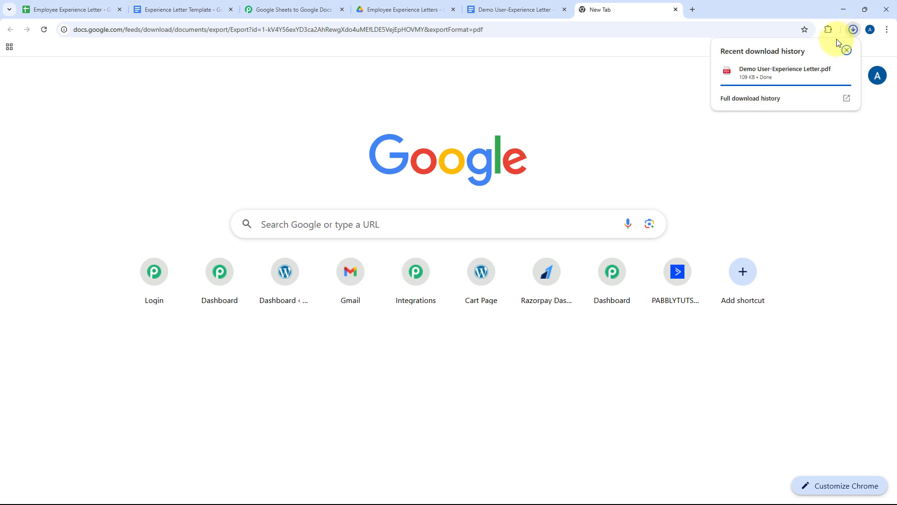
{"action": "left_click", "coordinate": [761, 74]}
{"action": "left_click", "coordinate": [673, 9]}
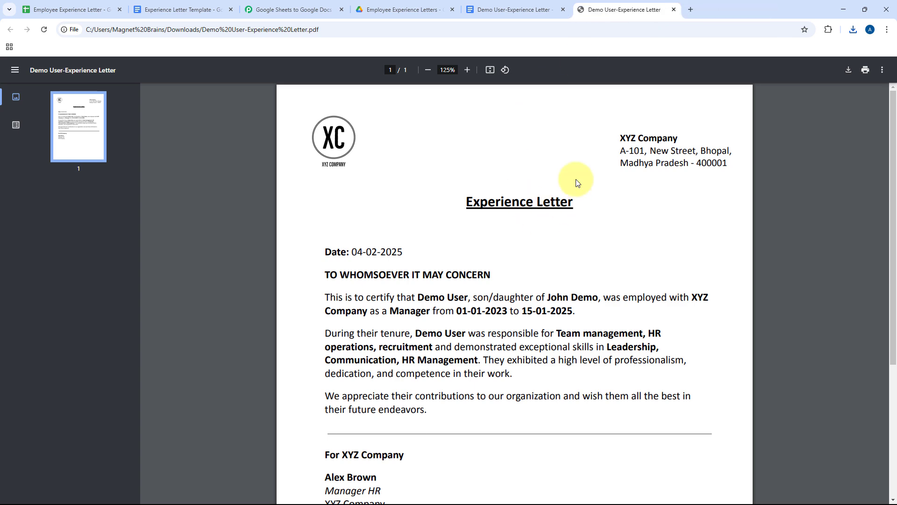
{"action": "scroll", "coordinate": [565, 212], "scroll_direction": "down", "scroll_amount": 4}
{"action": "scroll", "coordinate": [572, 212], "scroll_direction": "up", "scroll_amount": 4}
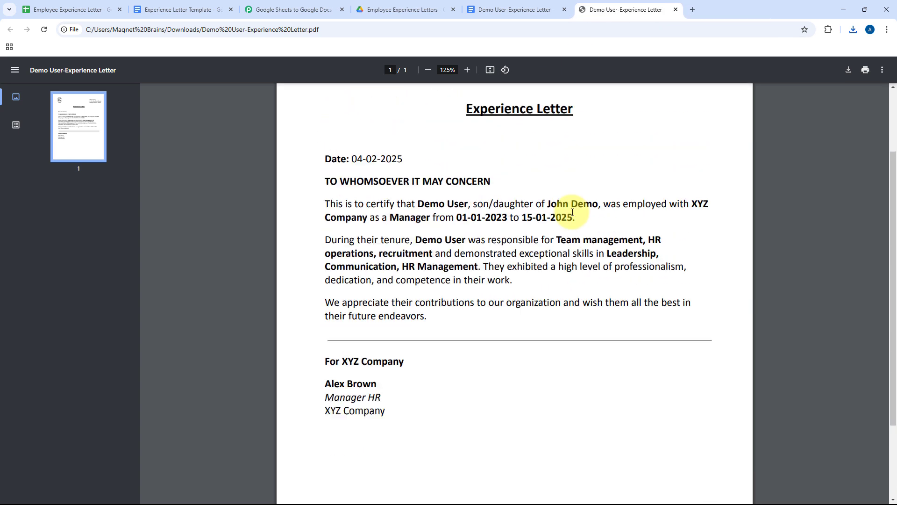
{"action": "left_click", "coordinate": [675, 9]}
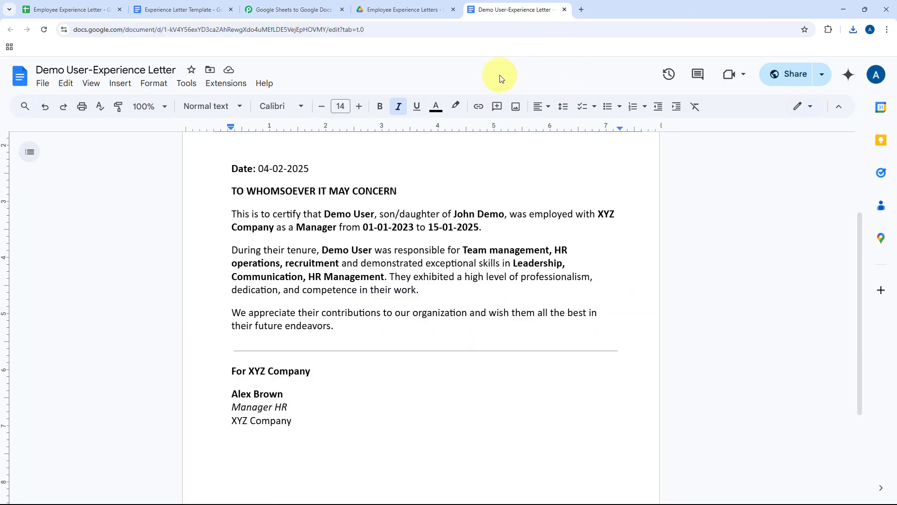
Create a folder named "Experience Letter PDFs" in My Drive on Google Drive and open it
{"action": "left_click", "coordinate": [410, 9]}
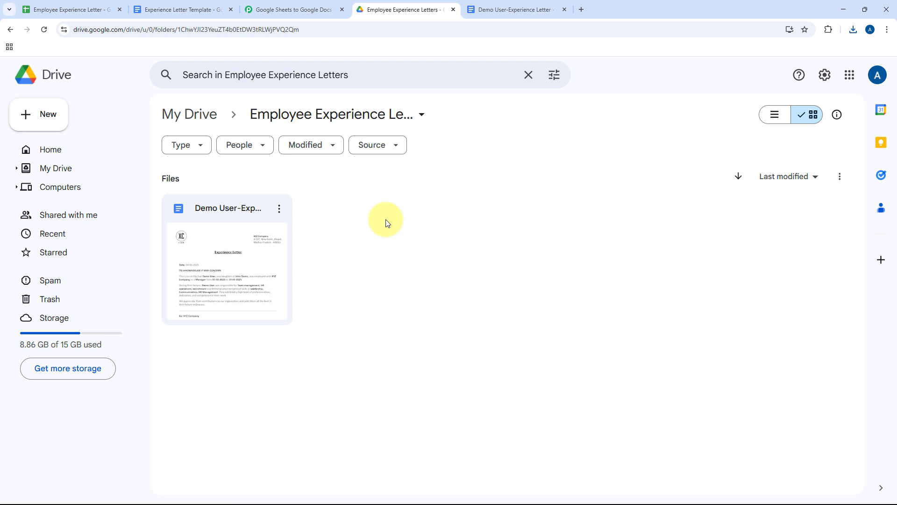
{"action": "left_click", "coordinate": [202, 118]}
{"action": "left_click", "coordinate": [59, 122]}
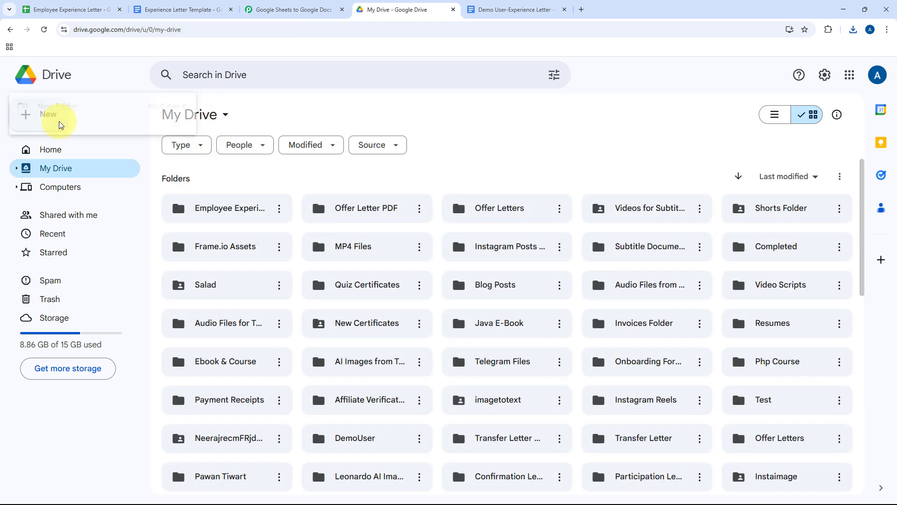
{"action": "left_click", "coordinate": [70, 115]}
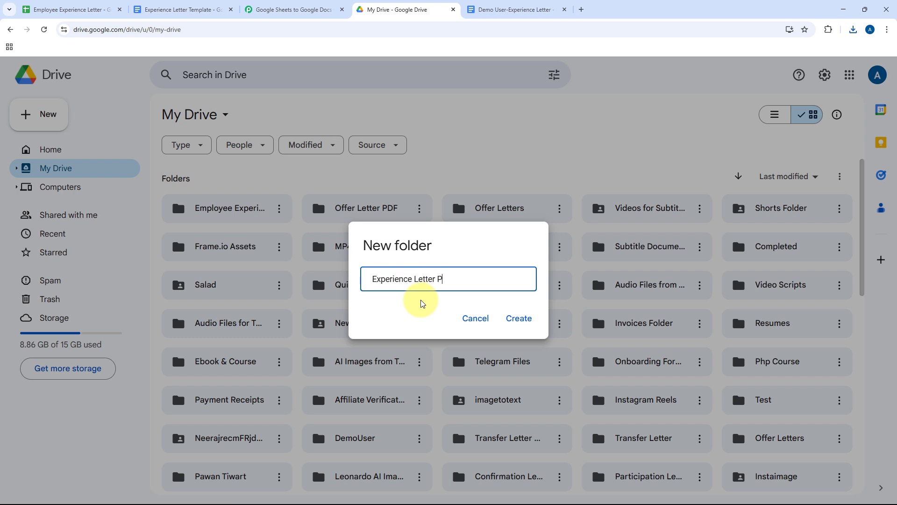
{"action": "type", "text": "Experience Letter PDFs"}
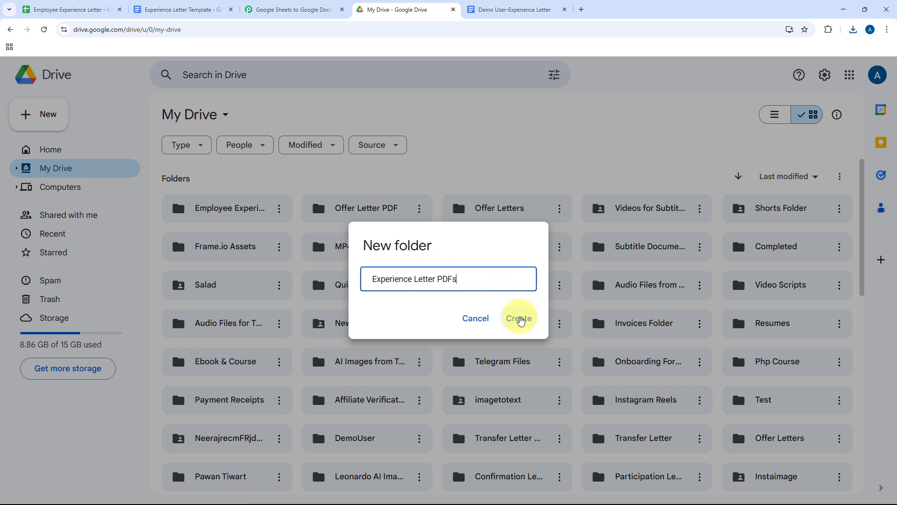
{"action": "left_click", "coordinate": [519, 321]}
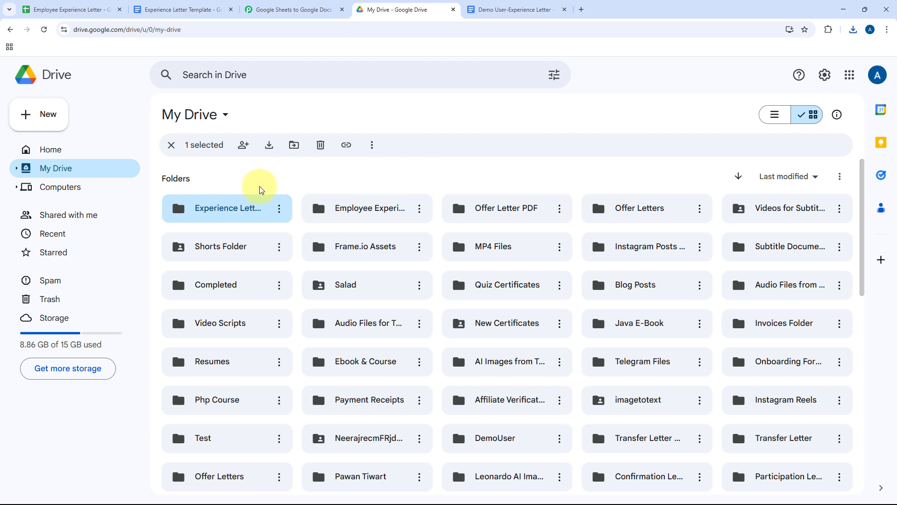
{"action": "double_click", "coordinate": [252, 207]}
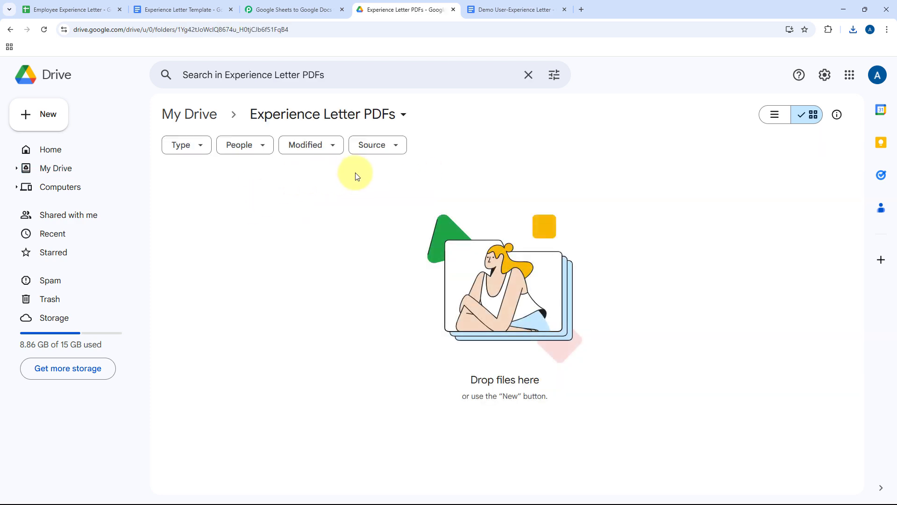
In the Pabbly Connect workflow, add a Google Drive action after the Share a File With Anyone step
{"action": "left_click", "coordinate": [295, 9]}
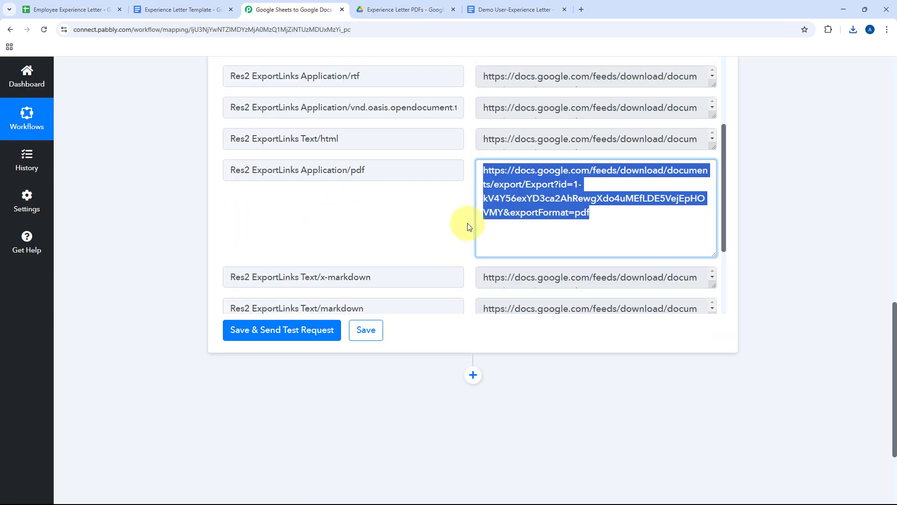
{"action": "scroll", "coordinate": [466, 219], "scroll_direction": "down", "scroll_amount": 3}
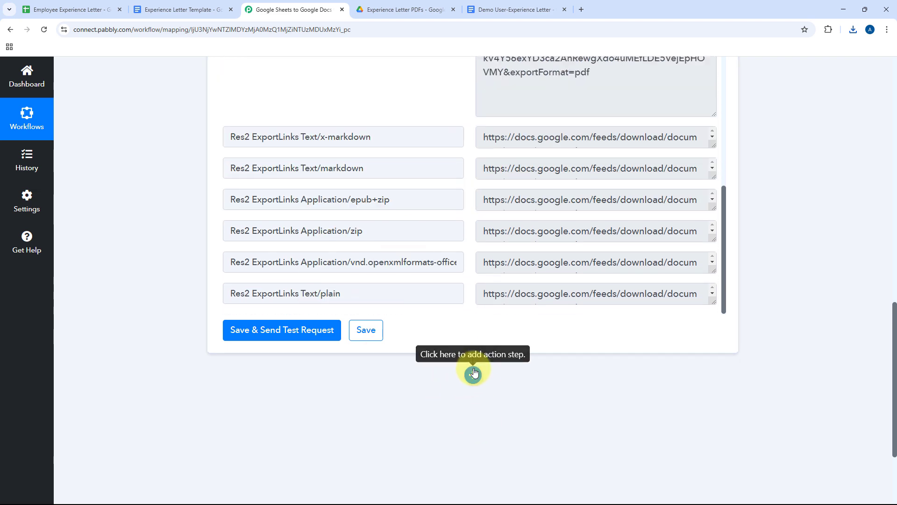
{"action": "left_click", "coordinate": [472, 374]}
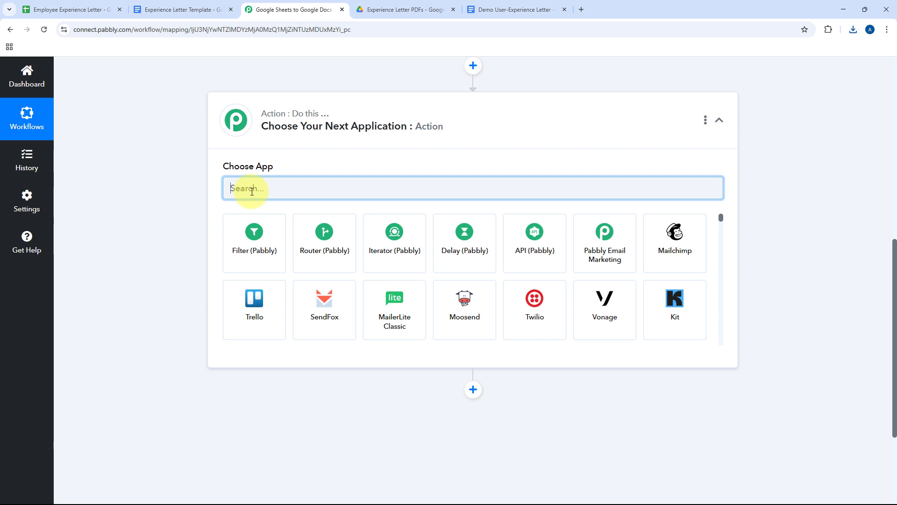
{"action": "type", "text": "Google "}
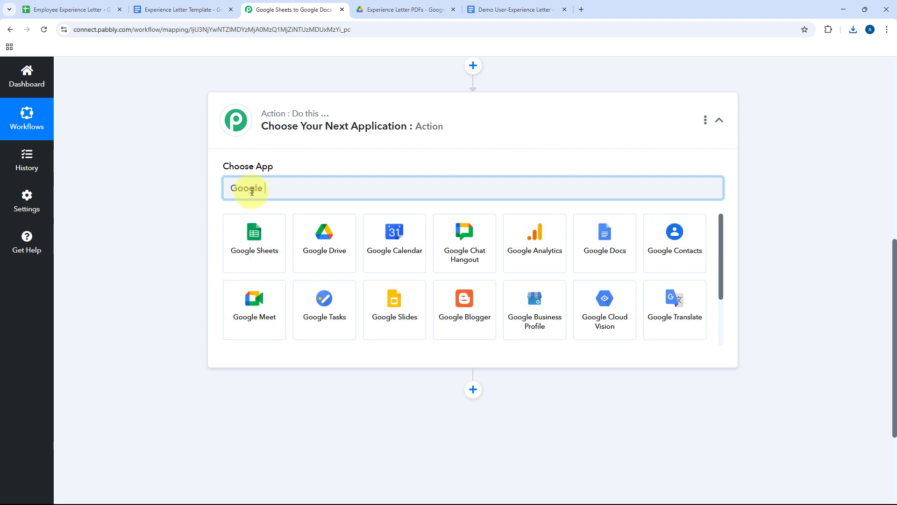
{"action": "type", "text": "D"}
{"action": "left_click", "coordinate": [273, 238]}
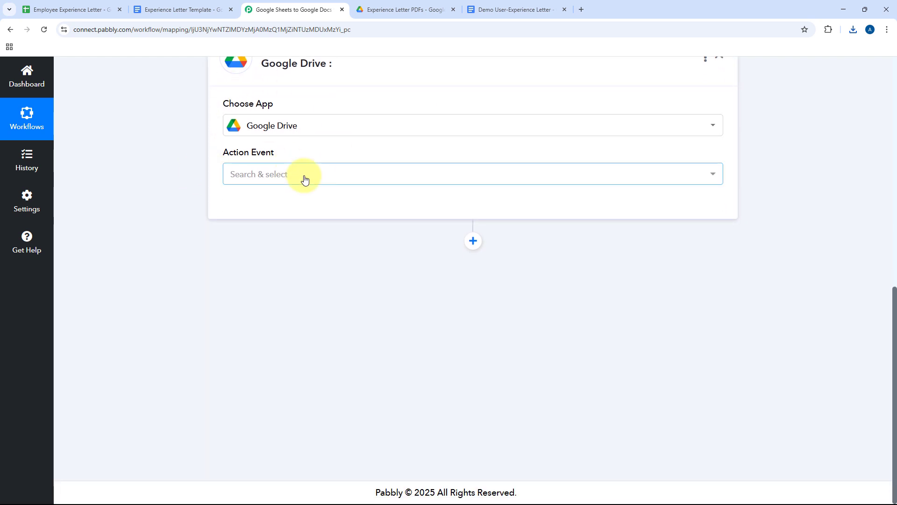
Set the new action's event to Upload a File and connect it through the existing connection Google Drive #56
{"action": "left_click", "coordinate": [304, 176]}
{"action": "scroll", "coordinate": [317, 236], "scroll_direction": "down", "scroll_amount": 3}
{"action": "scroll", "coordinate": [318, 238], "scroll_direction": "down", "scroll_amount": 5}
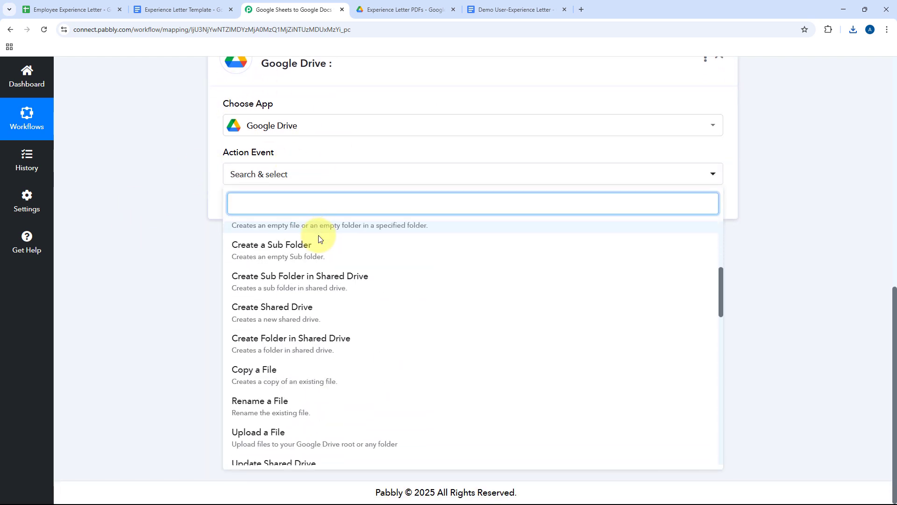
{"action": "left_click", "coordinate": [300, 298]}
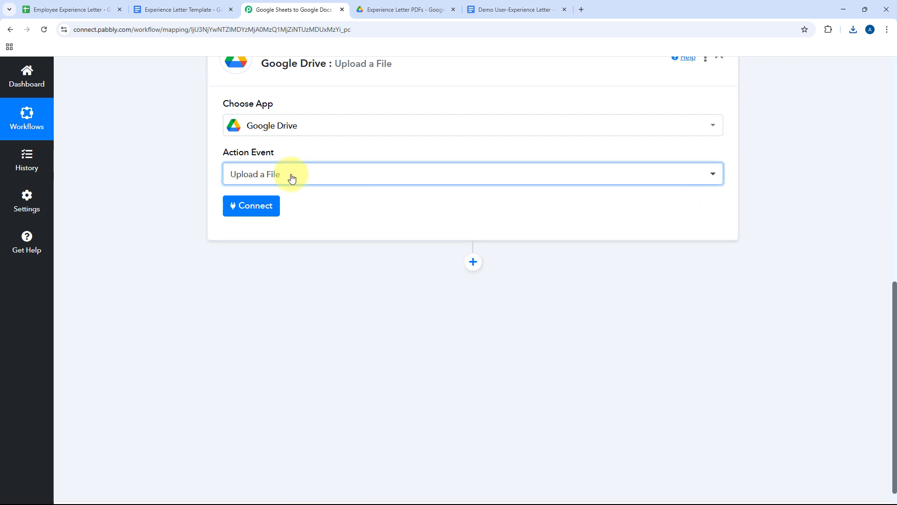
{"action": "left_click", "coordinate": [259, 206]}
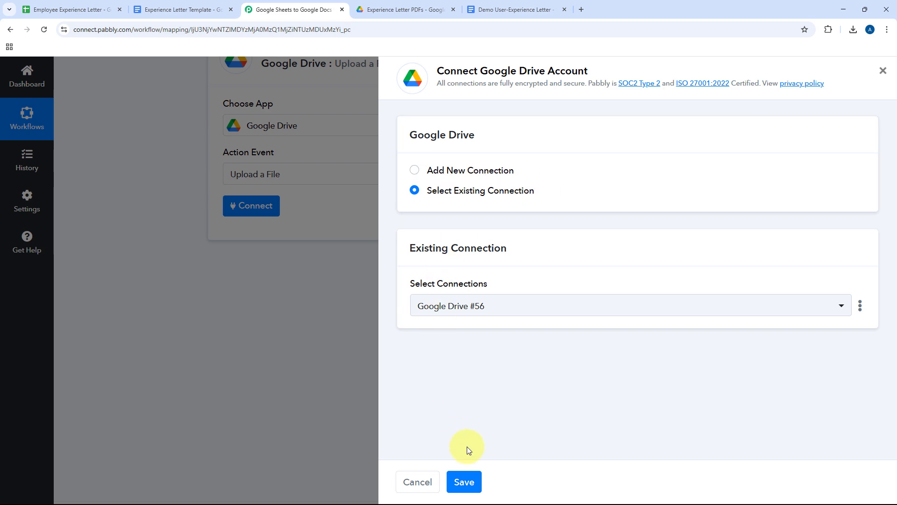
{"action": "left_click", "coordinate": [464, 481]}
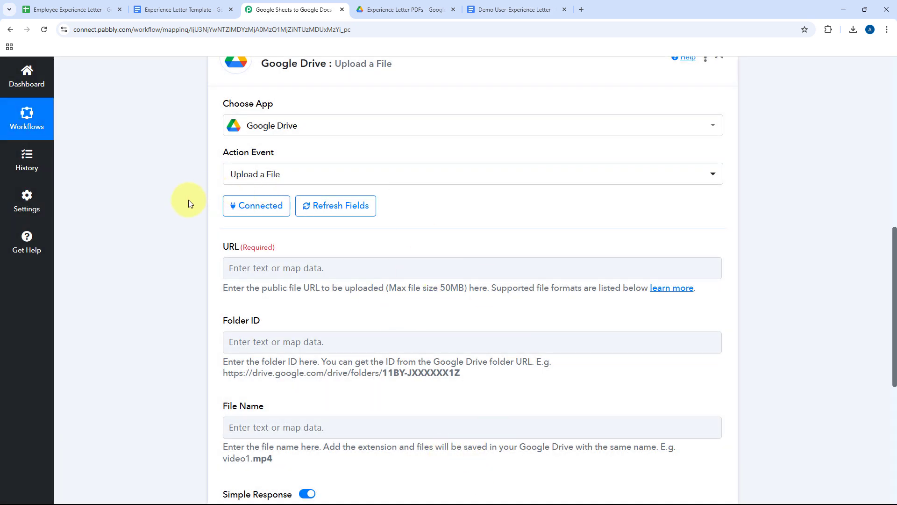
Map the upload action's URL to Res2 ExportLinks Application/pdf from the Share a File With Anyone step
{"action": "scroll", "coordinate": [189, 202], "scroll_direction": "down", "scroll_amount": 1}
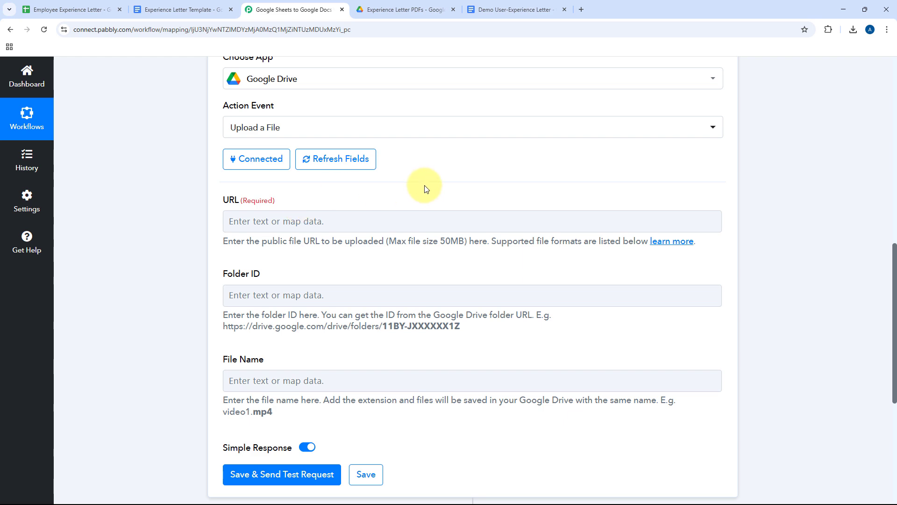
{"action": "scroll", "coordinate": [418, 226], "scroll_direction": "up", "scroll_amount": 4}
{"action": "scroll", "coordinate": [517, 235], "scroll_direction": "up", "scroll_amount": 2}
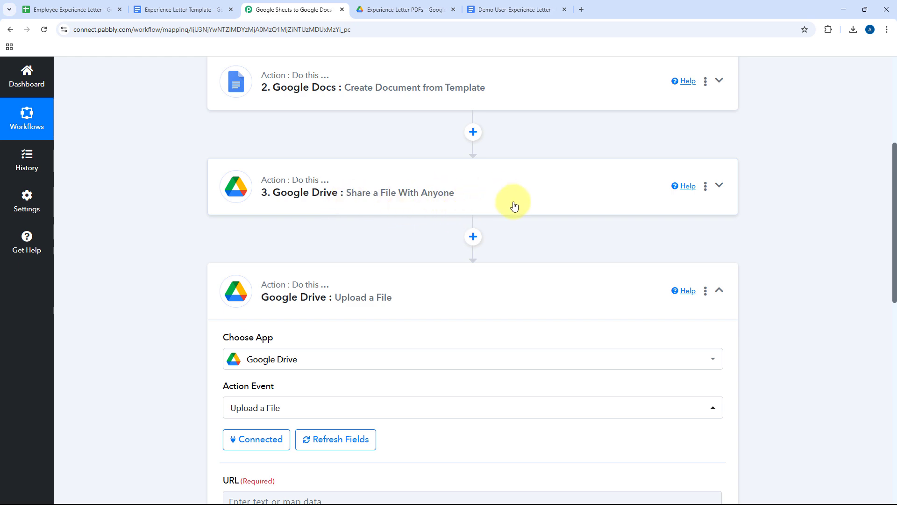
{"action": "scroll", "coordinate": [514, 205], "scroll_direction": "down", "scroll_amount": 5}
{"action": "scroll", "coordinate": [281, 225], "scroll_direction": "down", "scroll_amount": 2}
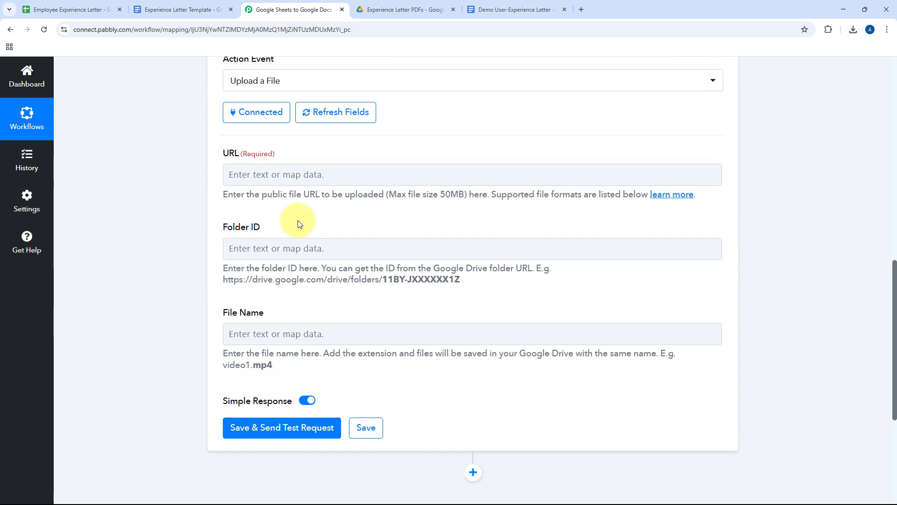
{"action": "left_click", "coordinate": [268, 175]}
{"action": "scroll", "coordinate": [280, 206], "scroll_direction": "down", "scroll_amount": 1}
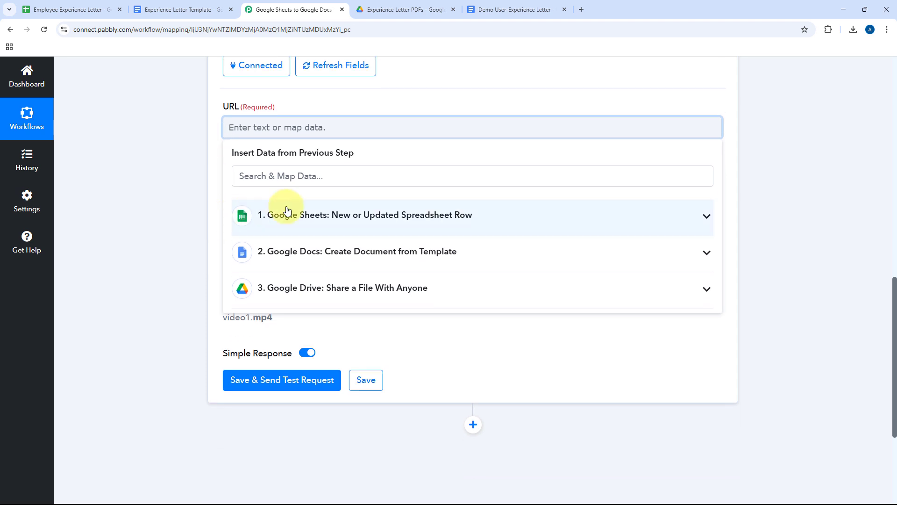
{"action": "left_click", "coordinate": [423, 290]}
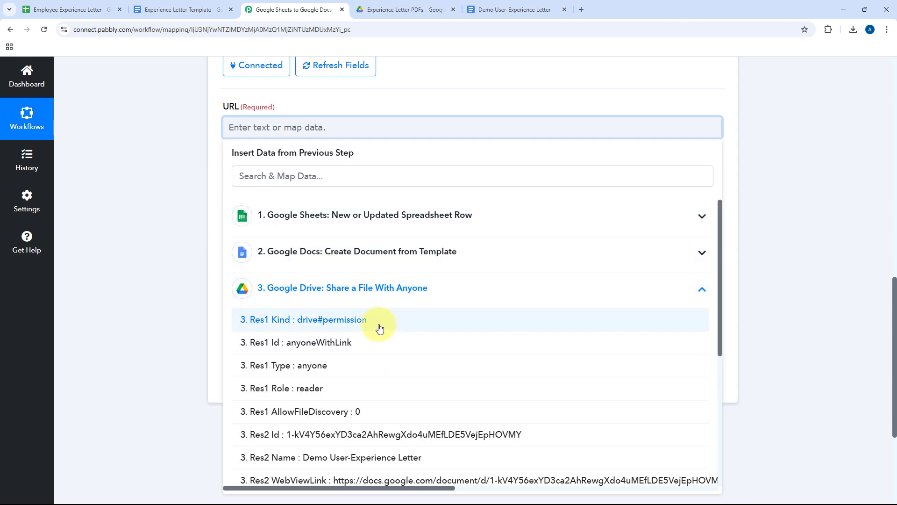
{"action": "scroll", "coordinate": [374, 328], "scroll_direction": "down", "scroll_amount": 5}
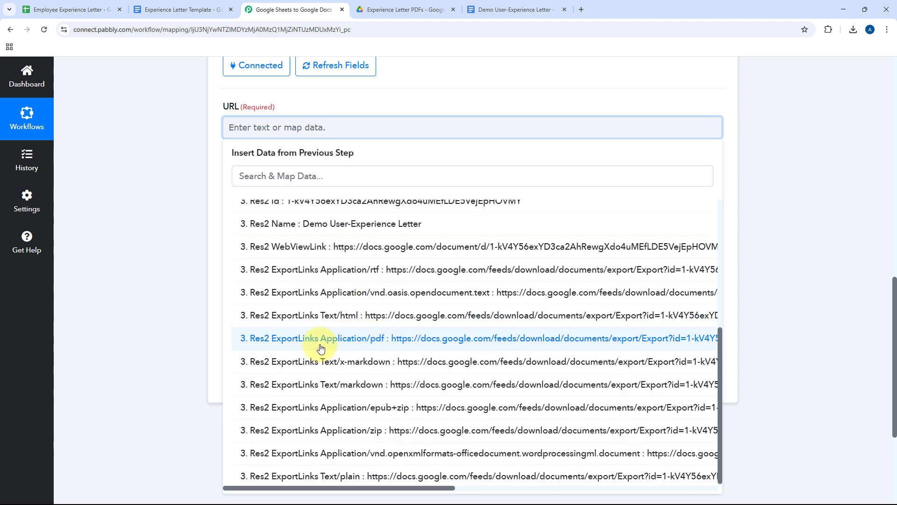
{"action": "left_click", "coordinate": [377, 344]}
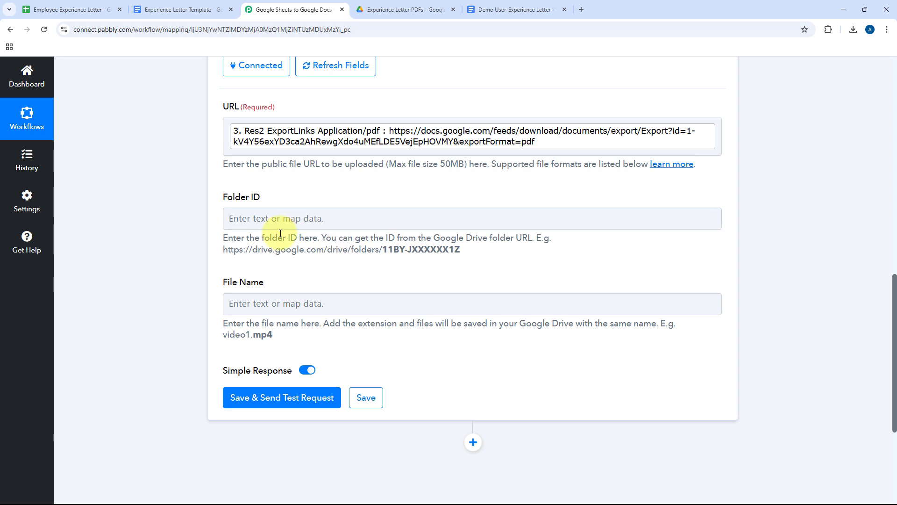
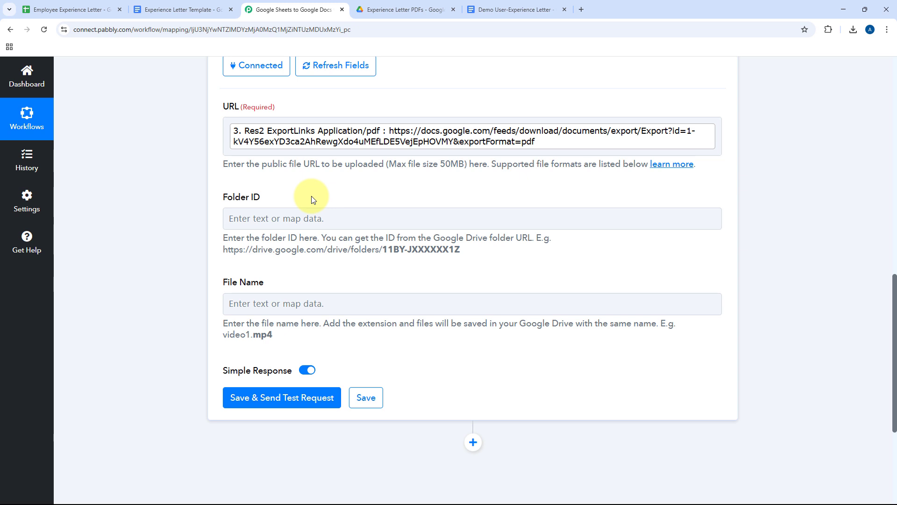
Switch to Google Drive and copy the Experience Letter PDFs folder's ID from its URL
{"action": "left_click", "coordinate": [391, 6]}
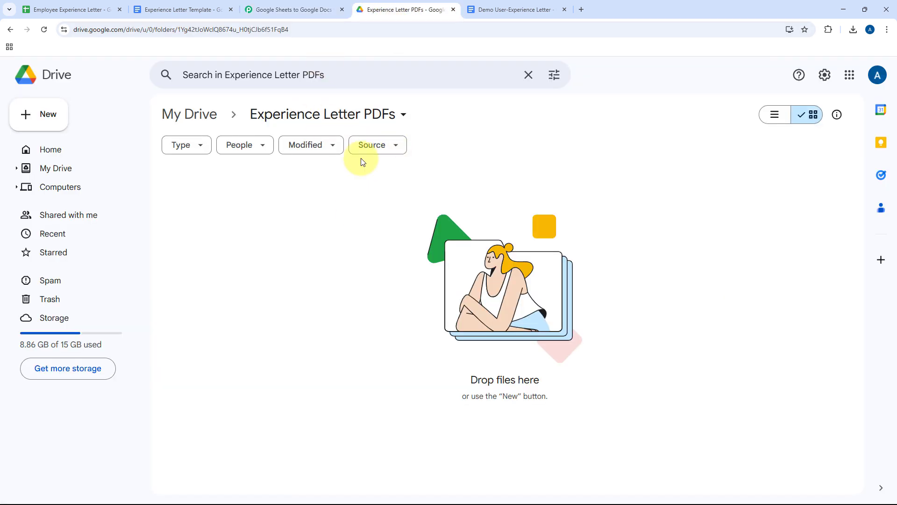
{"action": "double_click", "coordinate": [192, 30]}
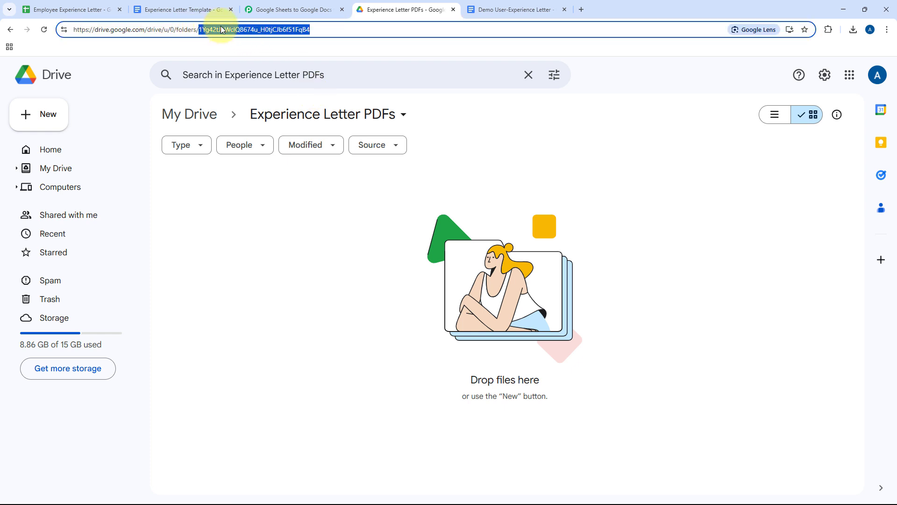
{"action": "right_click", "coordinate": [245, 28]}
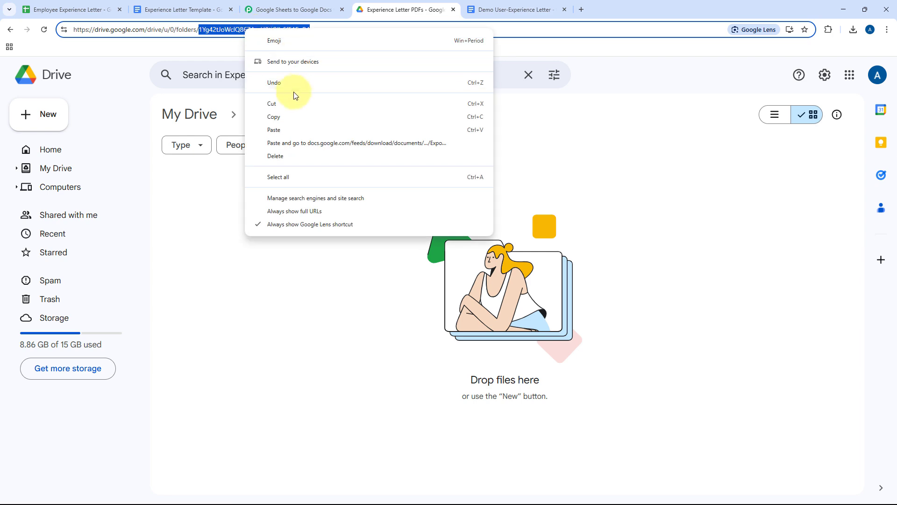
{"action": "left_click", "coordinate": [289, 116]}
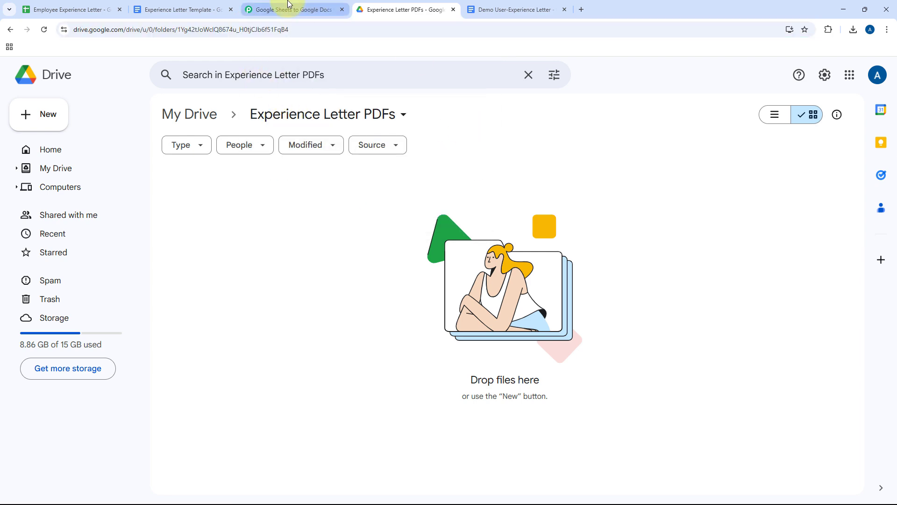
Back in the Pabbly Connect workflow, paste the copied ID as the upload action's Folder ID
{"action": "left_click", "coordinate": [290, 10]}
{"action": "left_click", "coordinate": [289, 218]}
{"action": "right_click", "coordinate": [293, 219]}
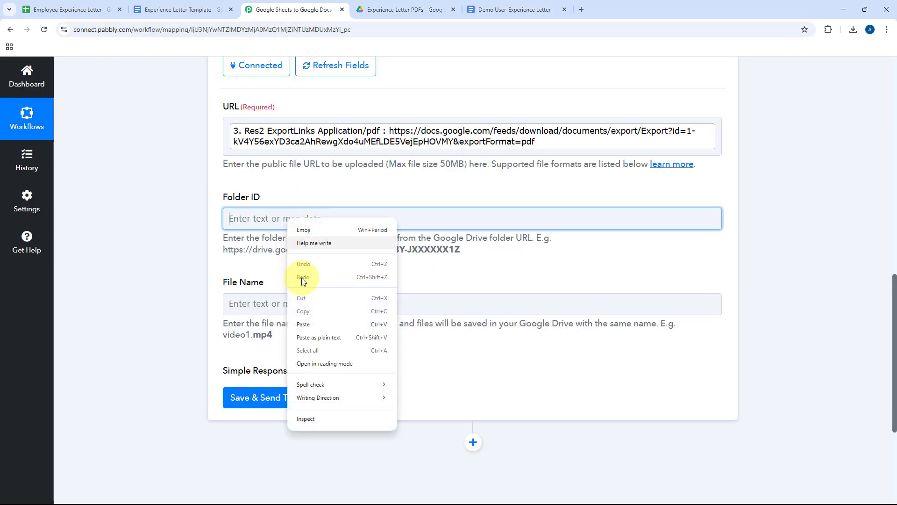
{"action": "left_click", "coordinate": [307, 321]}
{"action": "left_click", "coordinate": [339, 218]}
{"action": "left_click", "coordinate": [363, 182]}
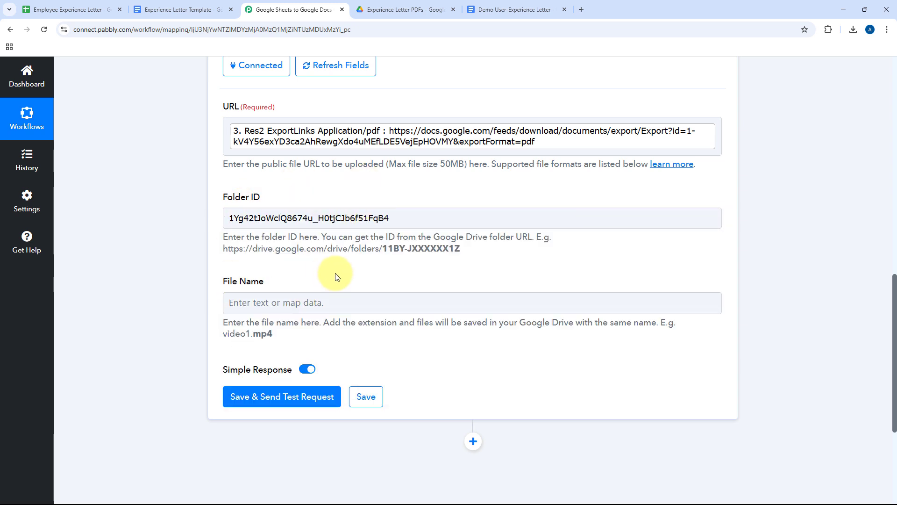
Map the upload action's File Name to Employee Name from the Google Sheets New or Updated Spreadsheet Row step
{"action": "scroll", "coordinate": [337, 274], "scroll_direction": "down", "scroll_amount": 1}
{"action": "left_click", "coordinate": [294, 253]}
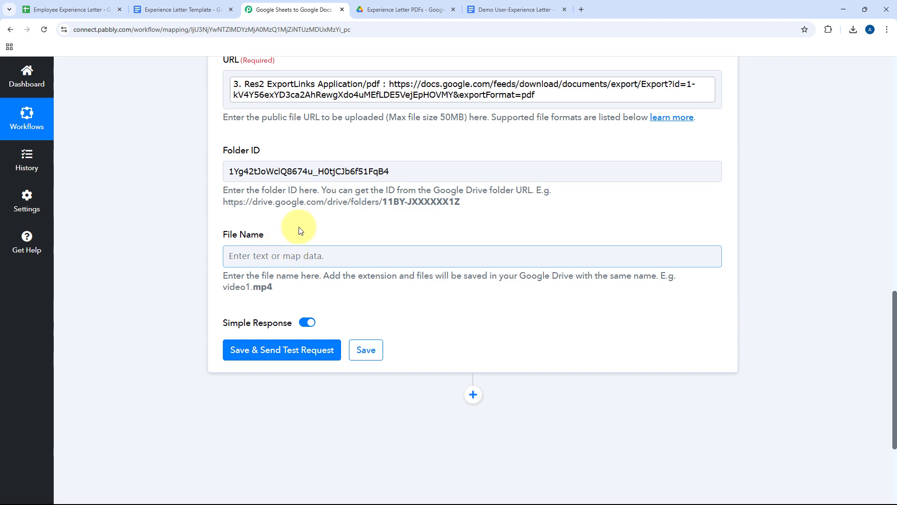
{"action": "scroll", "coordinate": [281, 243], "scroll_direction": "up", "scroll_amount": 9}
{"action": "scroll", "coordinate": [280, 280], "scroll_direction": "down", "scroll_amount": 6}
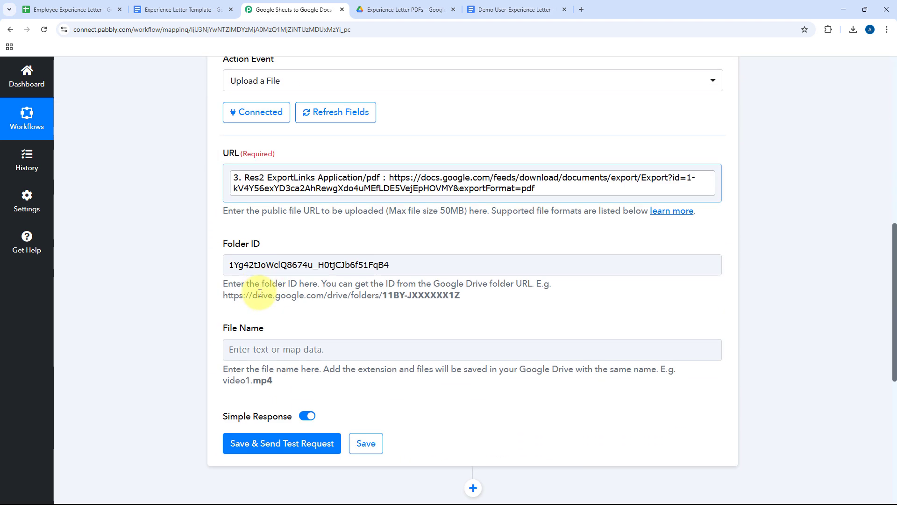
{"action": "scroll", "coordinate": [219, 261], "scroll_direction": "down", "scroll_amount": 3}
{"action": "left_click", "coordinate": [238, 209]}
{"action": "left_click", "coordinate": [264, 290]}
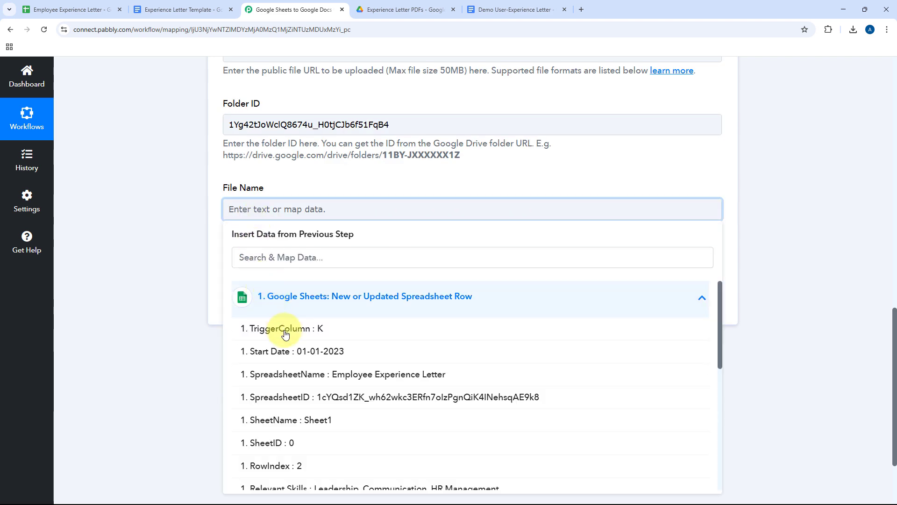
{"action": "scroll", "coordinate": [287, 331], "scroll_direction": "down", "scroll_amount": 5}
{"action": "left_click", "coordinate": [293, 392]}
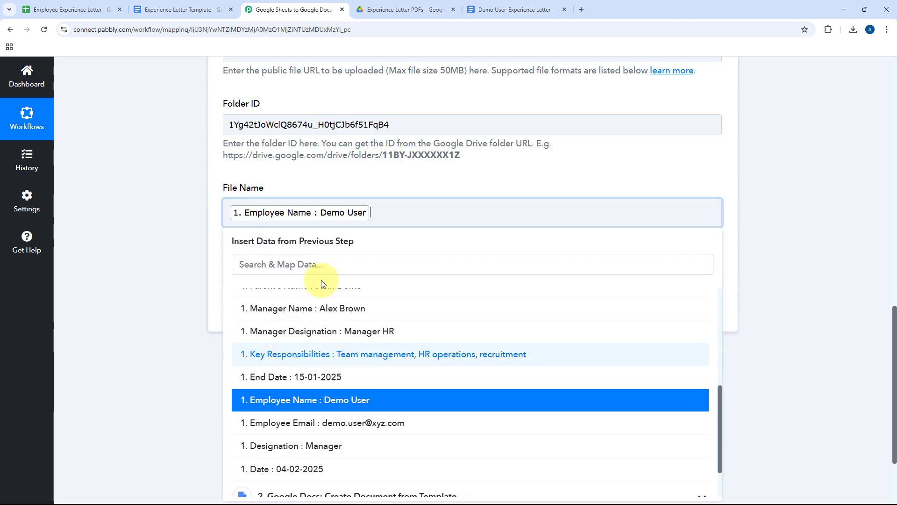
Append "-Experience Letter.pdf" after the mapped employee name in the File Name
{"action": "type", "text": "-Expreie"}
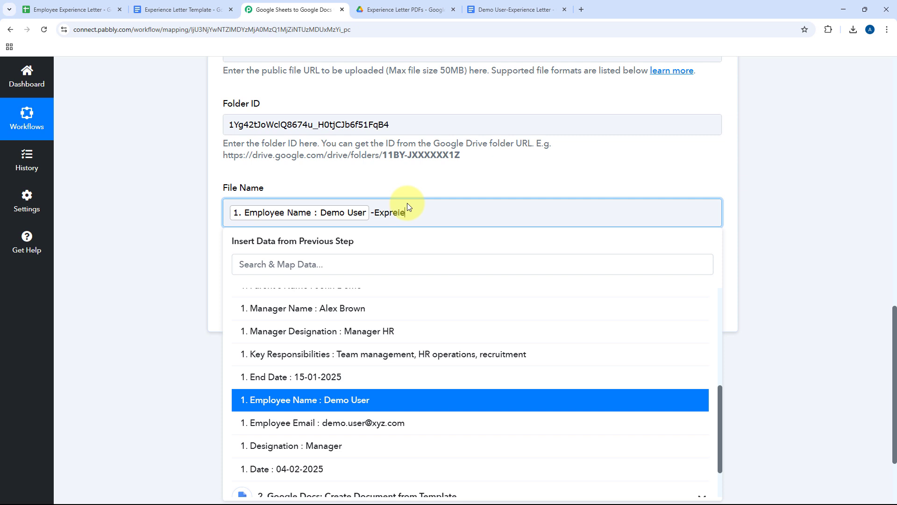
{"action": "type", "text": "nce Letter"}
{"action": "left_click", "coordinate": [443, 189]}
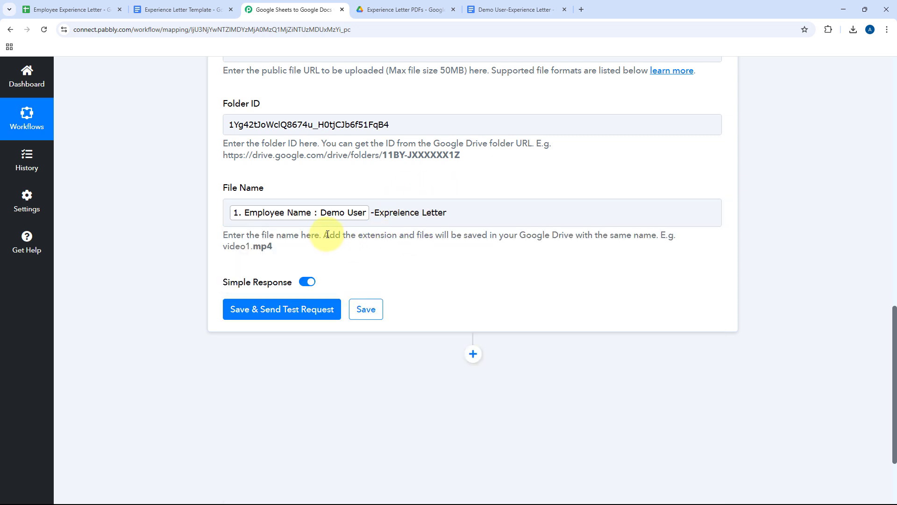
{"action": "left_click_drag", "start_coordinate": [326, 234], "coordinate": [444, 236]}
{"action": "left_click", "coordinate": [461, 209]}
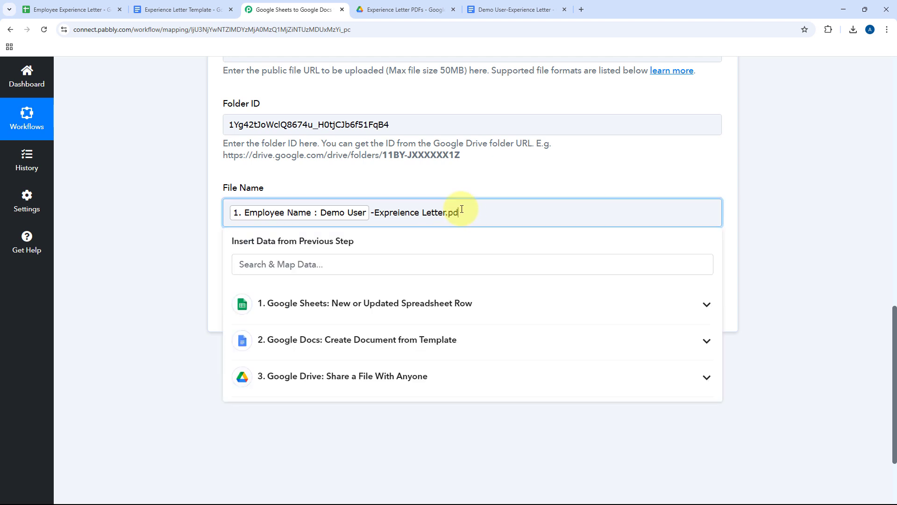
{"action": "left_click", "coordinate": [457, 189]}
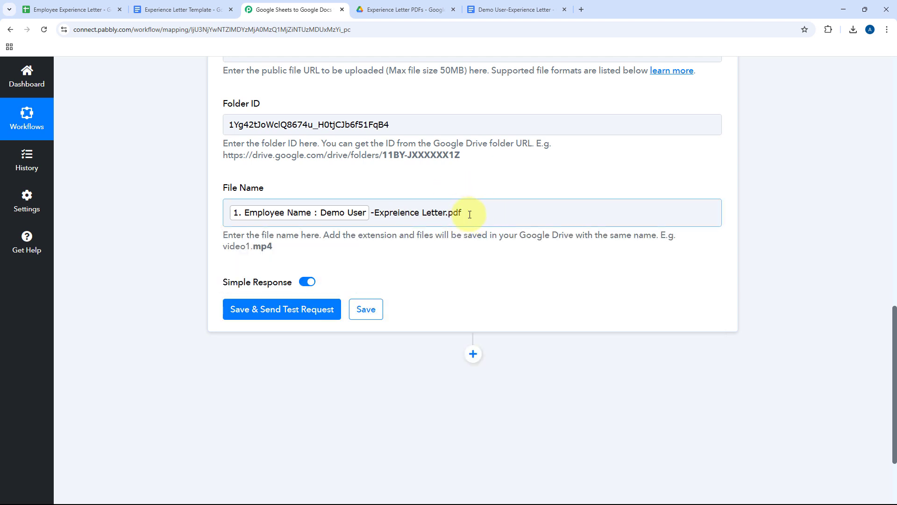
{"action": "left_click", "coordinate": [396, 211]}
{"action": "key", "text": "BackSpace"}
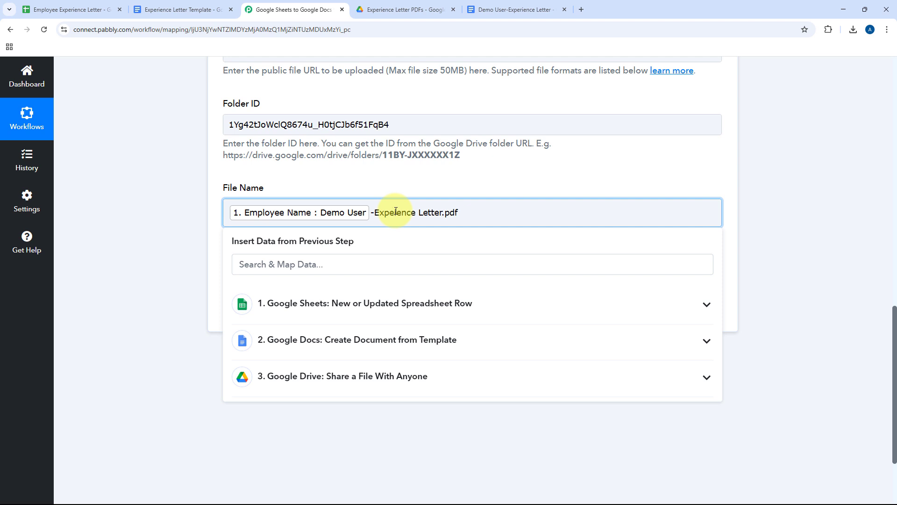
{"action": "left_click", "coordinate": [411, 235]}
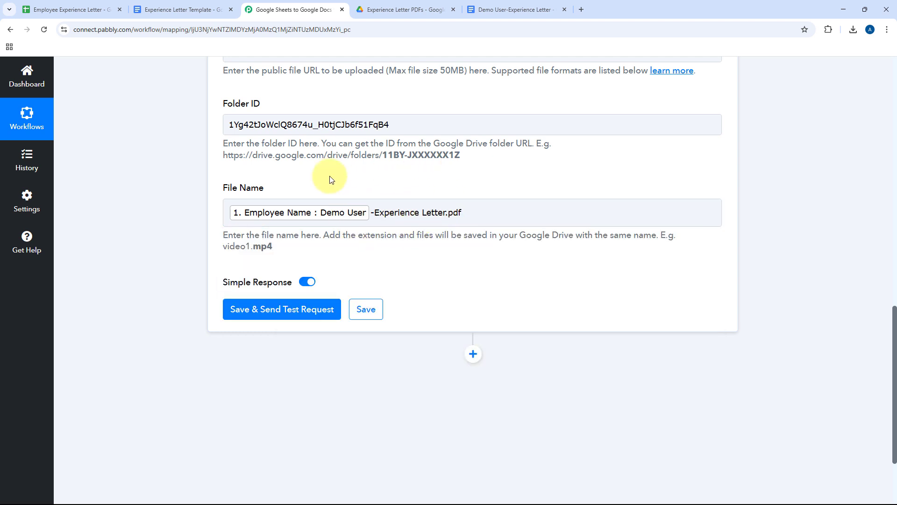
Check the File Name's .pdf extension against the field's guidance and review the upload action's other mappings
{"action": "left_click", "coordinate": [448, 214]}
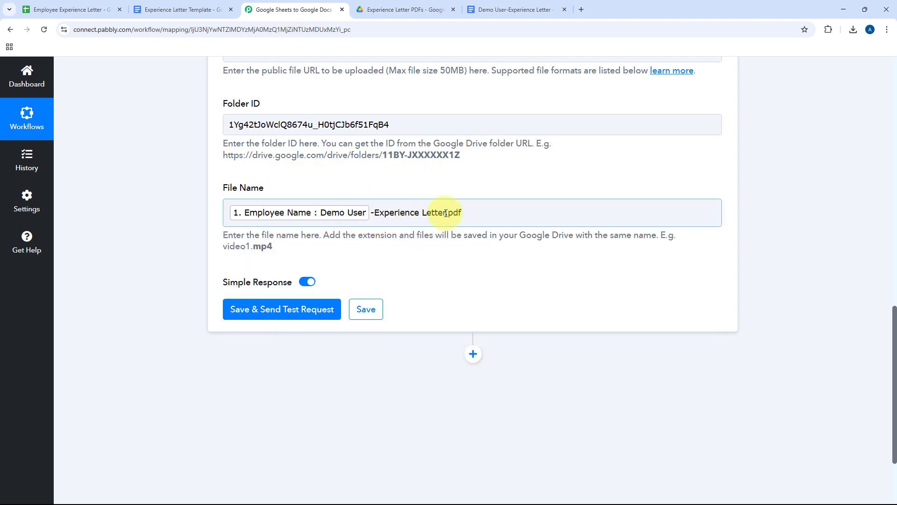
{"action": "left_click_drag", "start_coordinate": [445, 213], "coordinate": [470, 213]}
{"action": "left_click", "coordinate": [427, 185]}
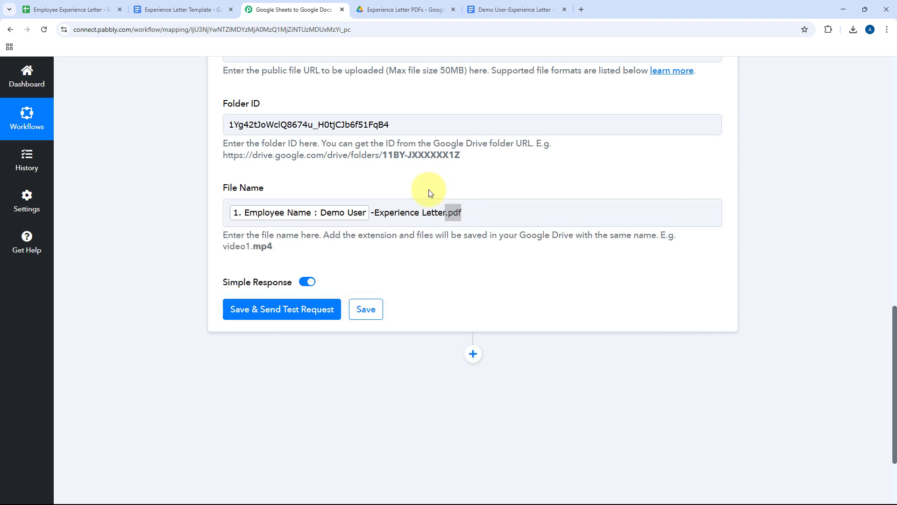
{"action": "left_click", "coordinate": [464, 212]}
{"action": "left_click", "coordinate": [411, 179]}
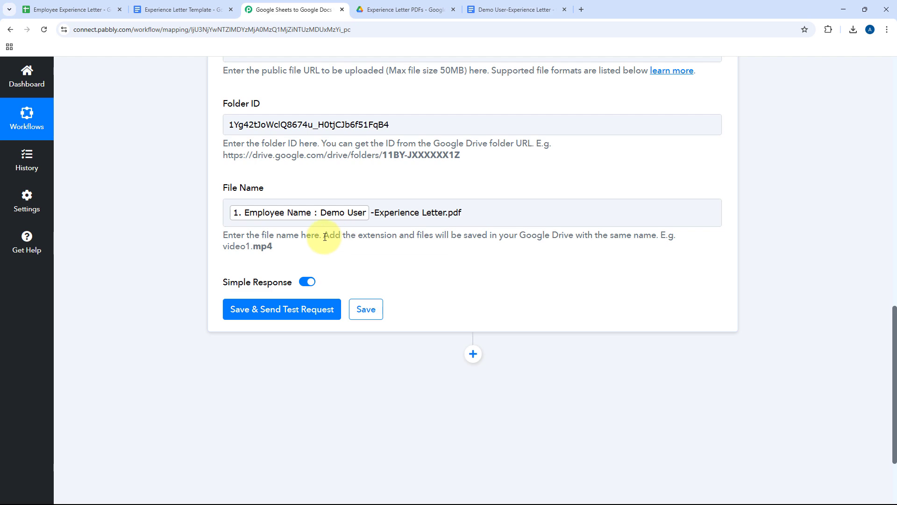
{"action": "left_click_drag", "start_coordinate": [324, 236], "coordinate": [395, 238]}
{"action": "left_click", "coordinate": [394, 183]}
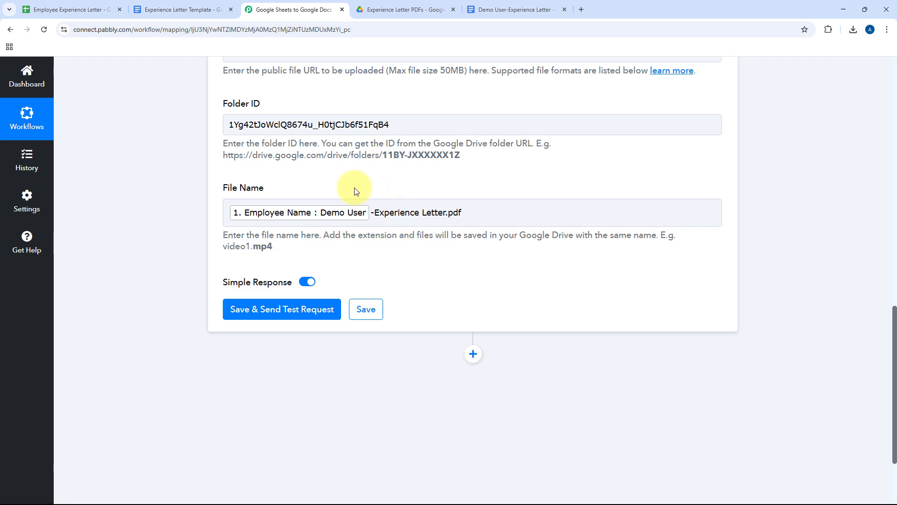
{"action": "scroll", "coordinate": [380, 177], "scroll_direction": "up", "scroll_amount": 3}
{"action": "scroll", "coordinate": [336, 145], "scroll_direction": "down", "scroll_amount": 2}
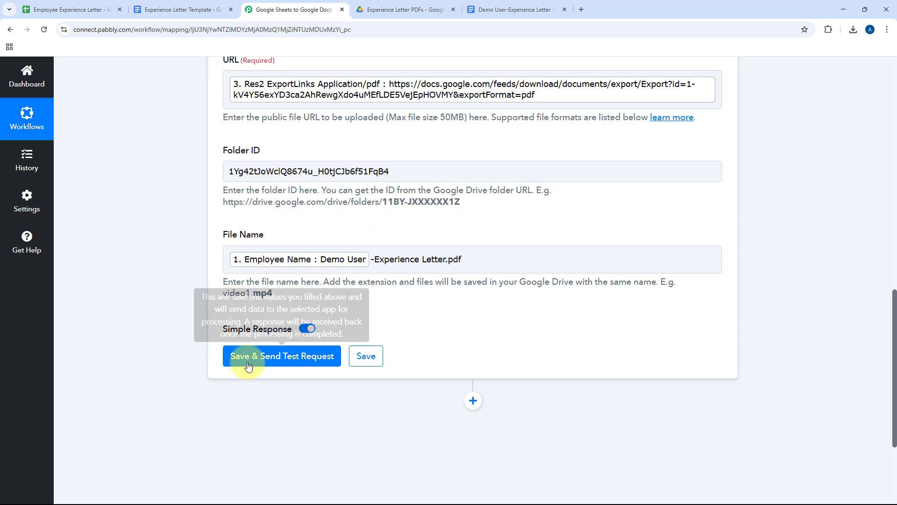
Save the Upload a File action, send its test request and review the received response
{"action": "left_click", "coordinate": [261, 357]}
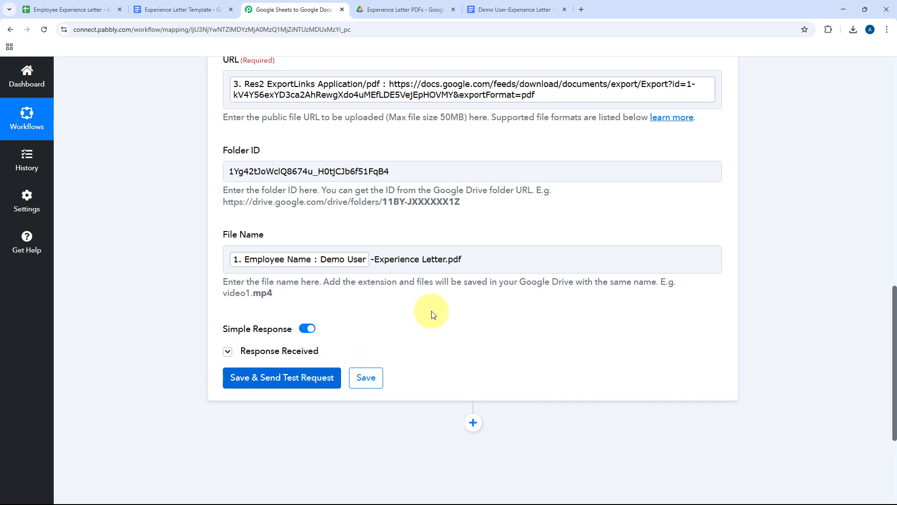
{"action": "scroll", "coordinate": [431, 314], "scroll_direction": "down", "scroll_amount": 3}
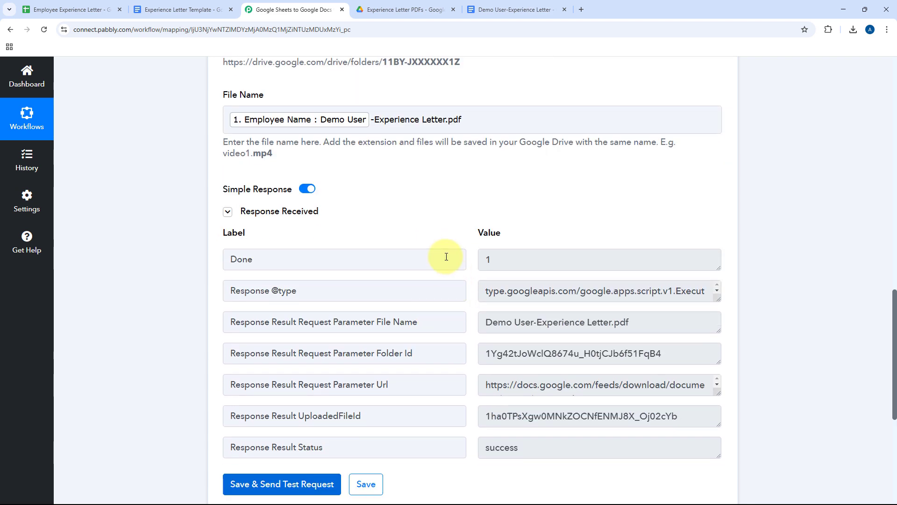
{"action": "scroll", "coordinate": [445, 257], "scroll_direction": "up", "scroll_amount": 3}
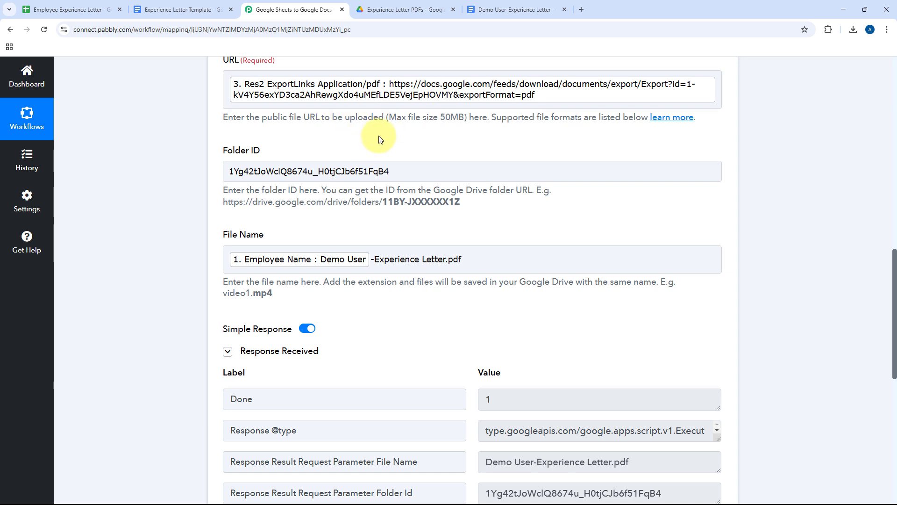
{"action": "scroll", "coordinate": [388, 159], "scroll_direction": "up", "scroll_amount": 2}
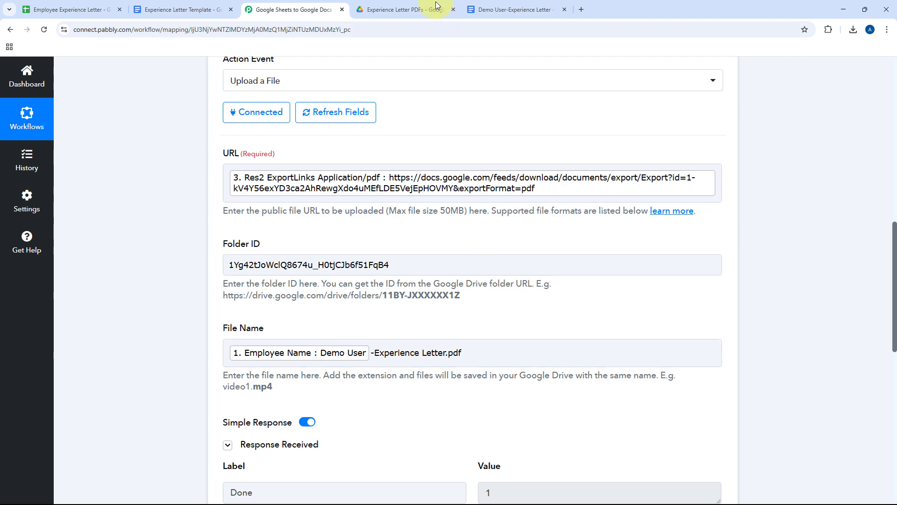
Switch to the Experience Letter PDFs folder in Google Drive, preview the uploaded PDF from start to end, and close it
{"action": "left_click", "coordinate": [393, 7]}
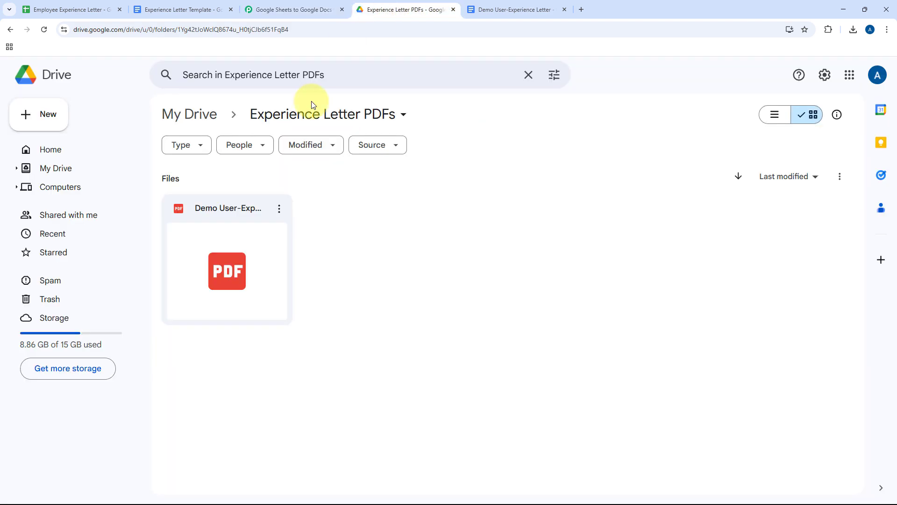
{"action": "double_click", "coordinate": [229, 245]}
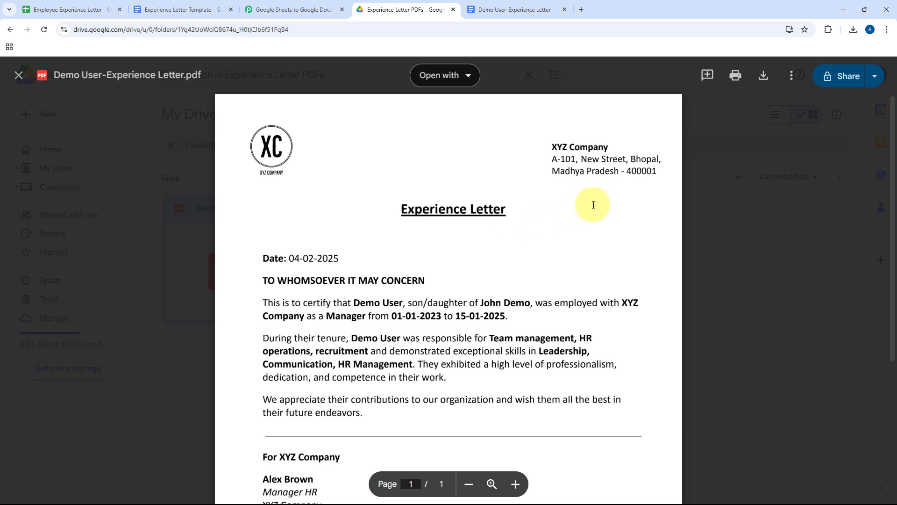
{"action": "scroll", "coordinate": [593, 204], "scroll_direction": "down", "scroll_amount": 3}
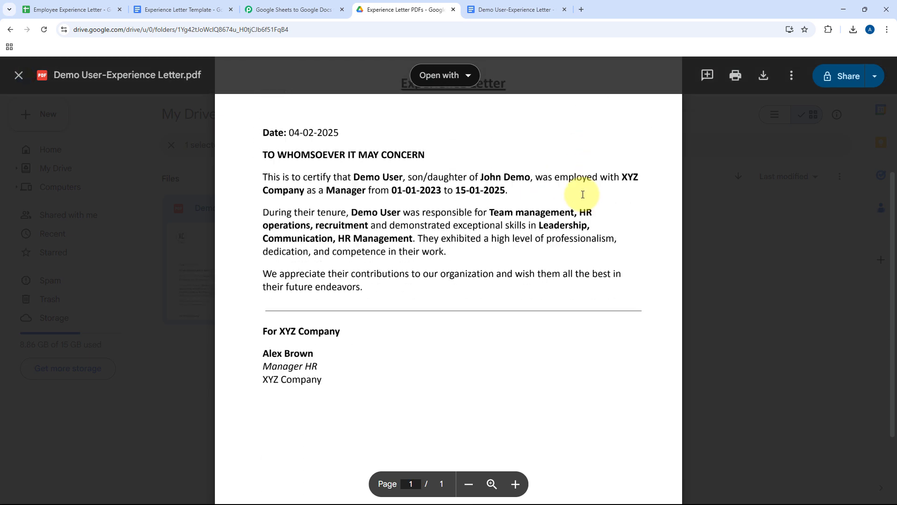
{"action": "scroll", "coordinate": [551, 177], "scroll_direction": "up", "scroll_amount": 1}
{"action": "scroll", "coordinate": [540, 240], "scroll_direction": "up", "scroll_amount": 2}
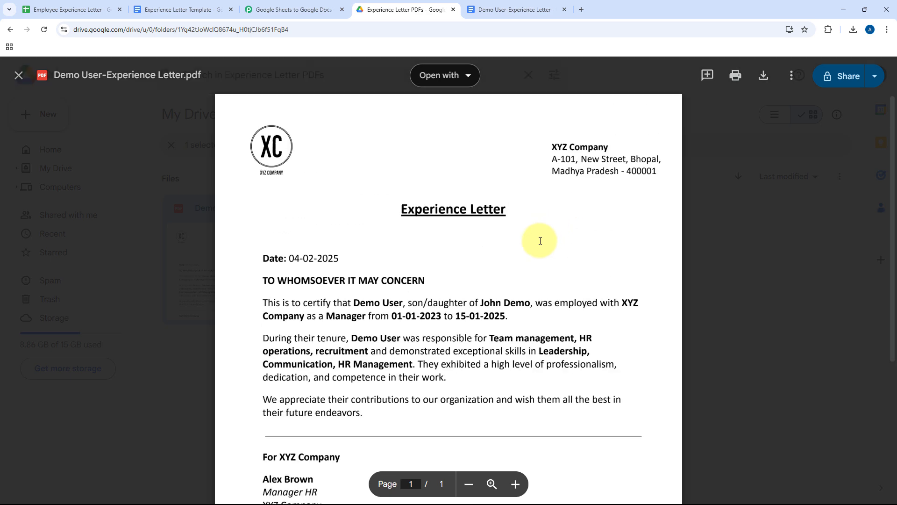
{"action": "left_click", "coordinate": [724, 207]}
Review the workflow's steps in Pabbly Connect along with the employee spreadsheet, the Experience Letter Template and the Drive folder
{"action": "left_click", "coordinate": [315, 4]}
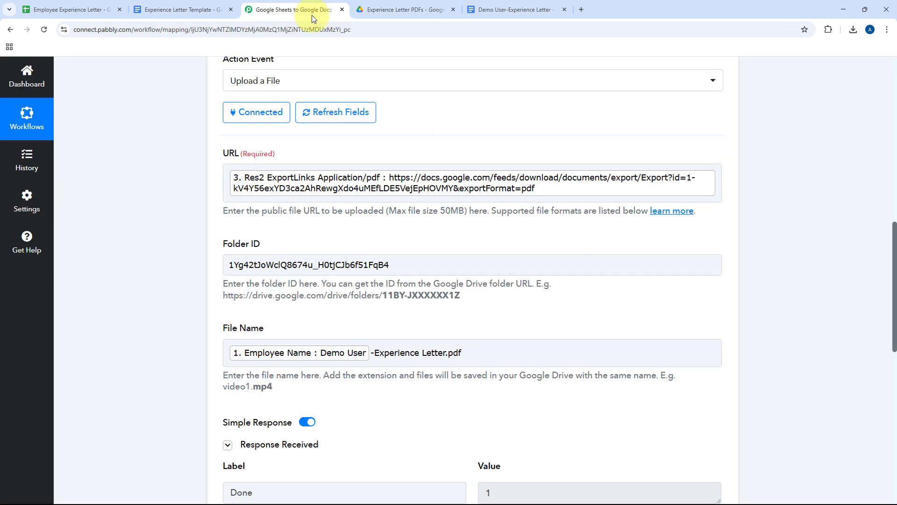
{"action": "scroll", "coordinate": [506, 200], "scroll_direction": "up", "scroll_amount": 4}
{"action": "scroll", "coordinate": [453, 125], "scroll_direction": "up", "scroll_amount": 10}
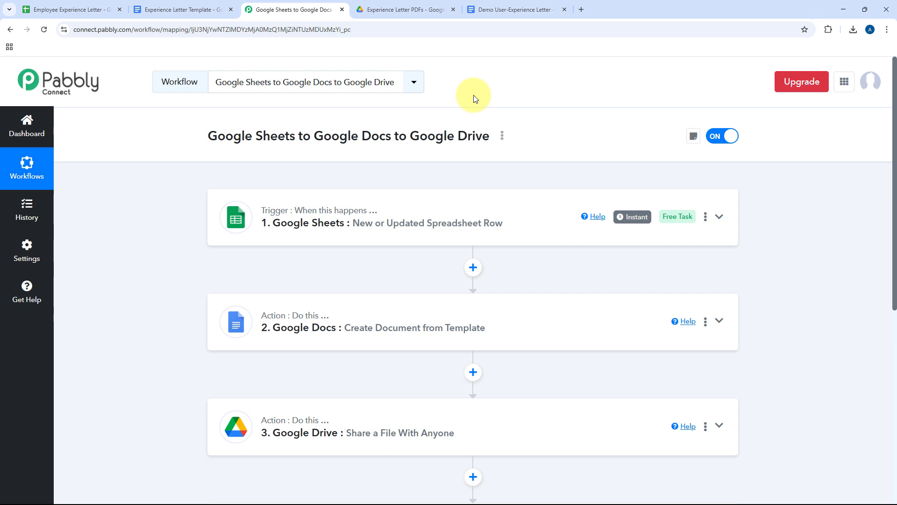
{"action": "left_click", "coordinate": [35, 10]}
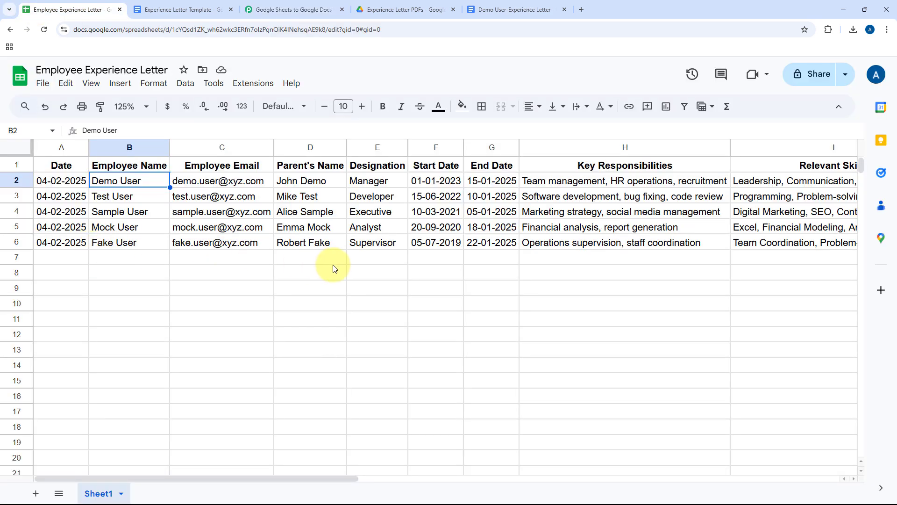
{"action": "left_click", "coordinate": [206, 6]}
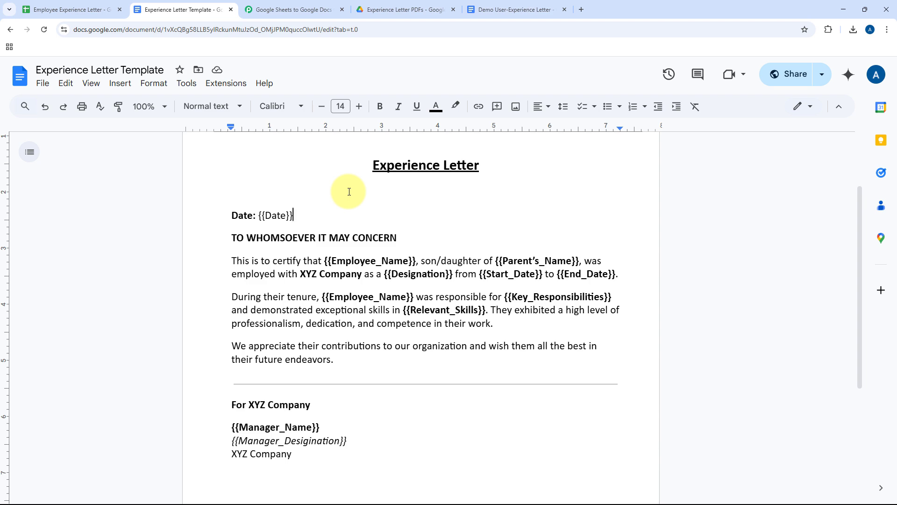
{"action": "left_click", "coordinate": [379, 10]}
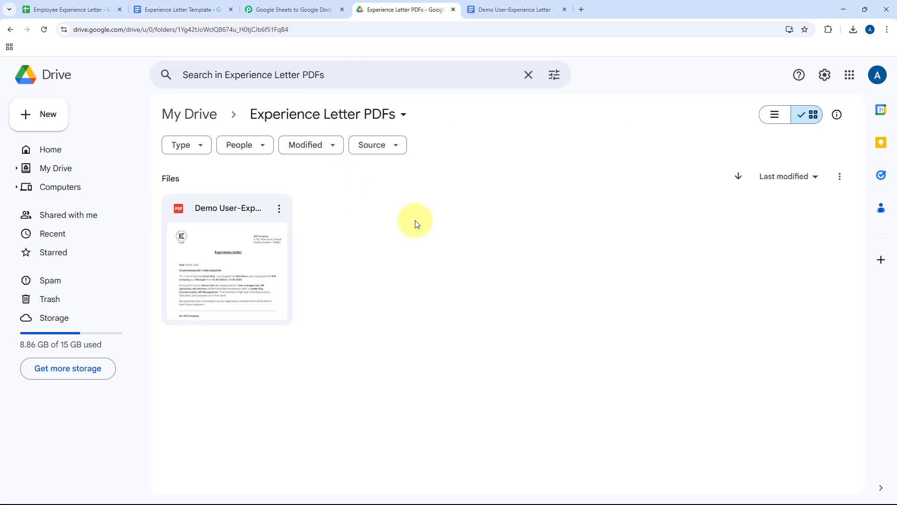
{"action": "left_click", "coordinate": [282, 9]}
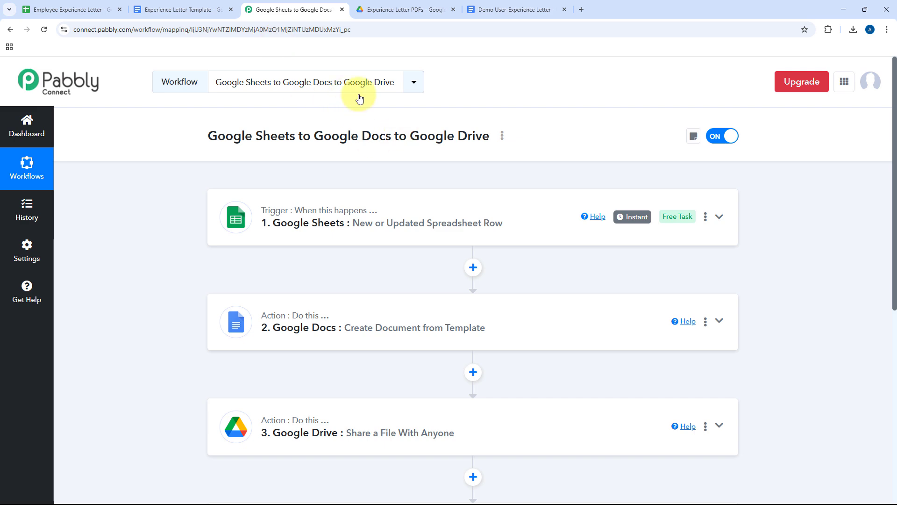
Switch to the Employee Experience Letter spreadsheet and view the Pabbly Connect Webhooks add-on's options
{"action": "left_click", "coordinate": [89, 7]}
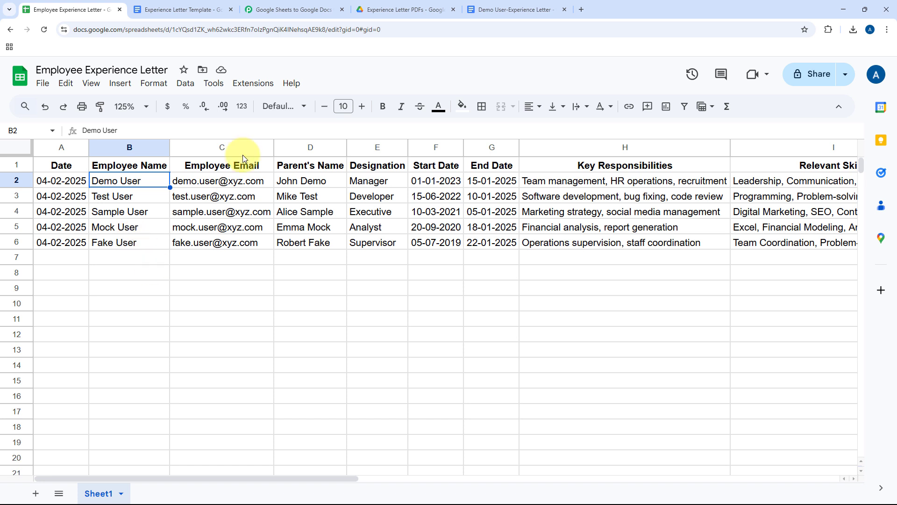
{"action": "left_click", "coordinate": [249, 84]}
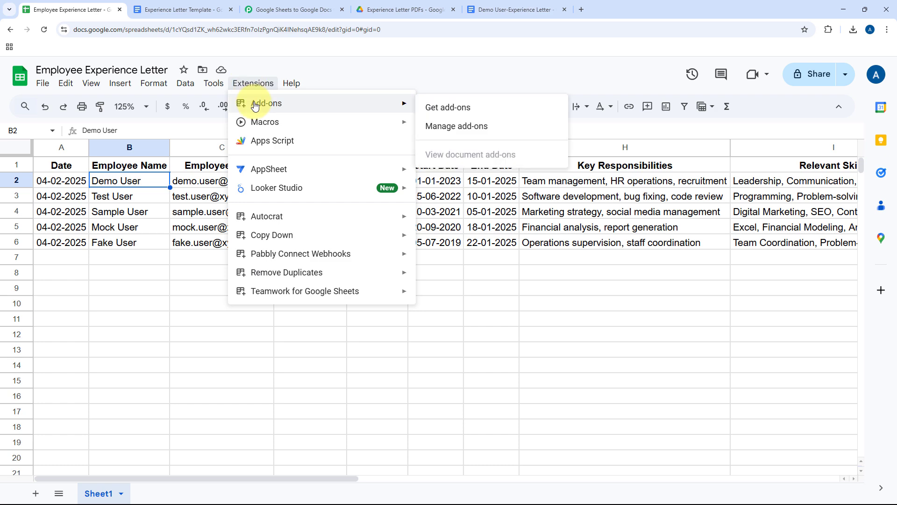
{"action": "mouse_move", "coordinate": [315, 256]}
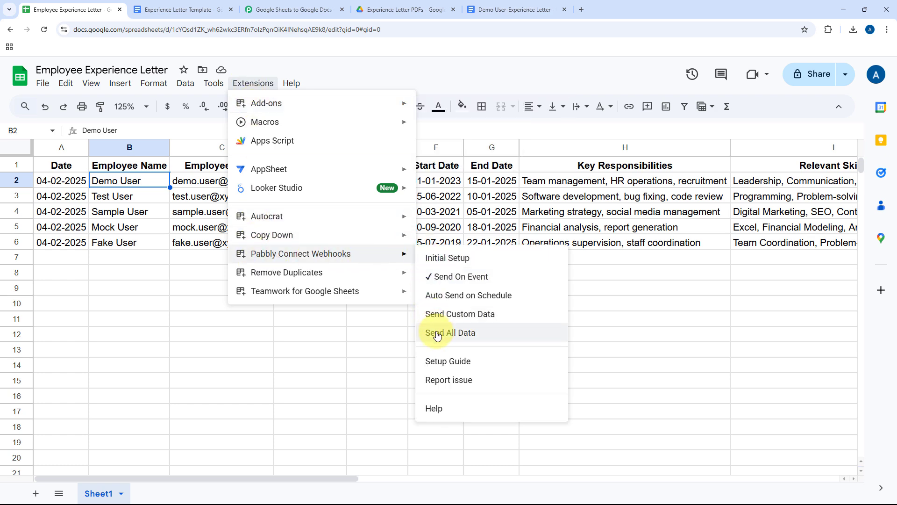
Delete the existing test PDF from the Experience Letter PDFs folder in Google Drive
{"action": "left_click", "coordinate": [397, 10]}
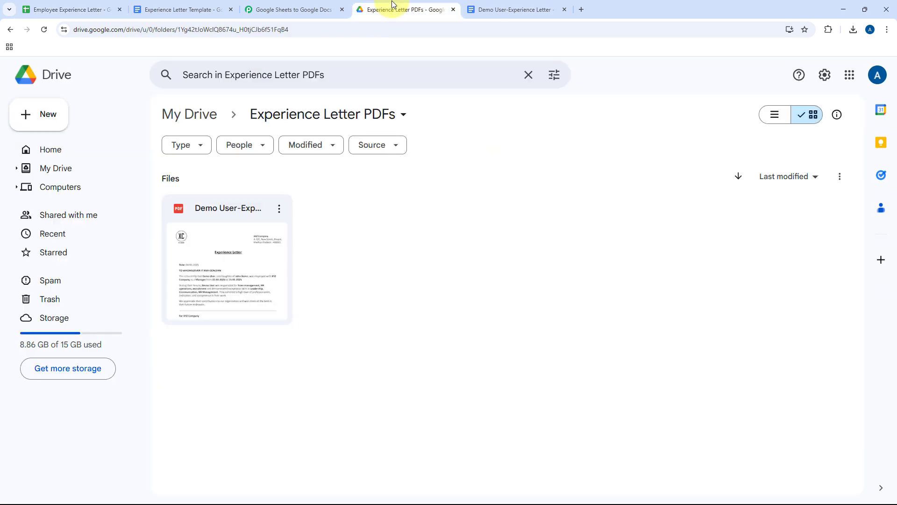
{"action": "left_click", "coordinate": [259, 225]}
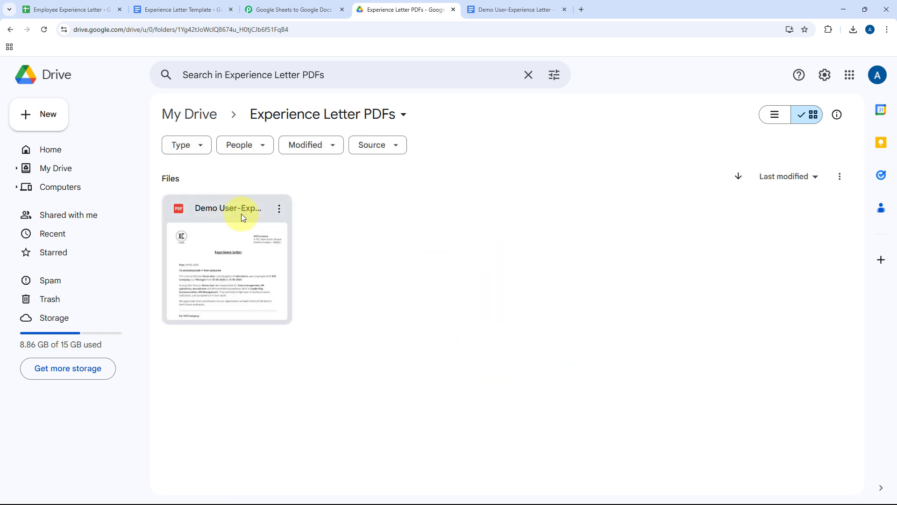
{"action": "double_click", "coordinate": [238, 216]}
{"action": "key", "text": "Delete"}
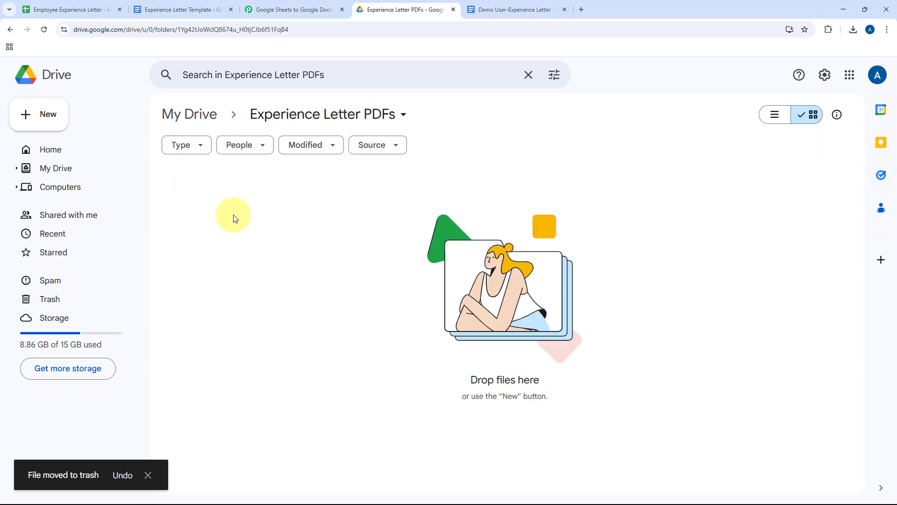
Open the Employee Experience Letters folder from My Drive and delete the test letter document in it
{"action": "left_click", "coordinate": [202, 121]}
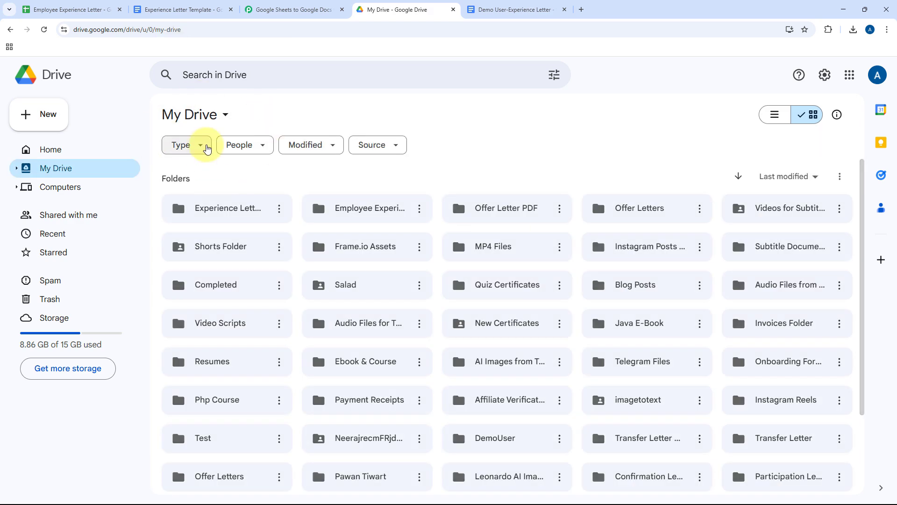
{"action": "double_click", "coordinate": [379, 215]}
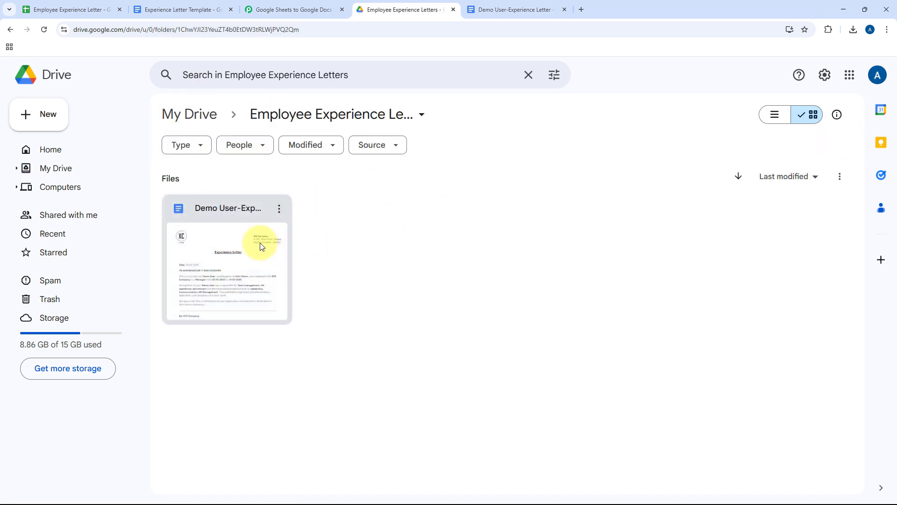
{"action": "left_click", "coordinate": [261, 243]}
{"action": "key", "text": "Delete"}
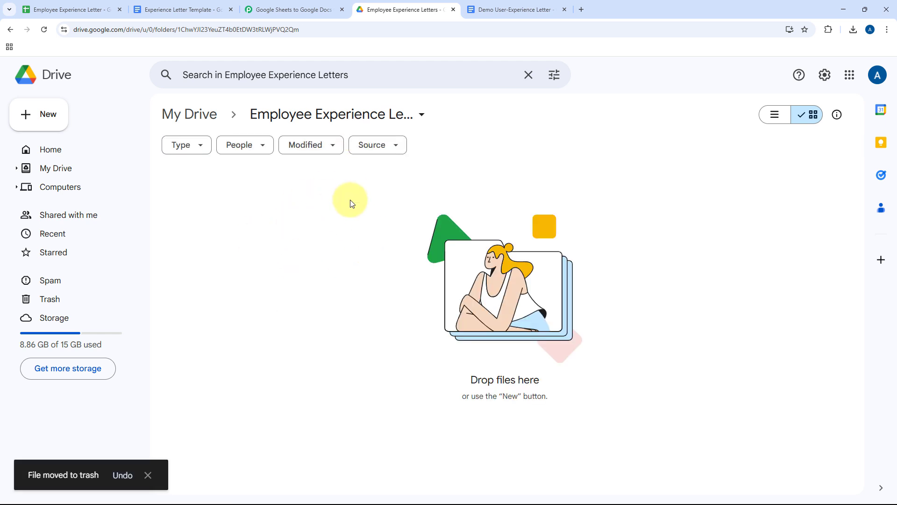
Send all rows of the Employee Experience Letter spreadsheet to the workflow with Pabbly Connect Webhooks' Send All Data
{"action": "left_click", "coordinate": [70, 9]}
{"action": "left_click", "coordinate": [252, 84]}
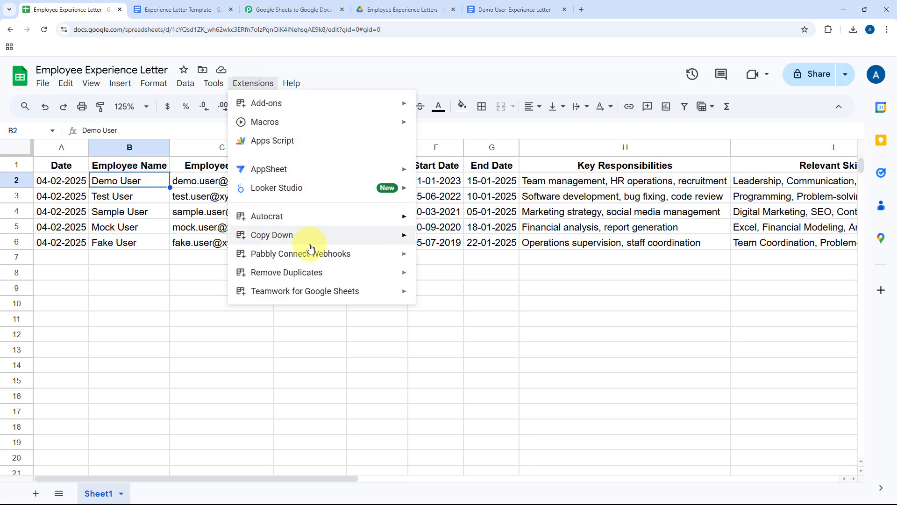
{"action": "mouse_move", "coordinate": [340, 254]}
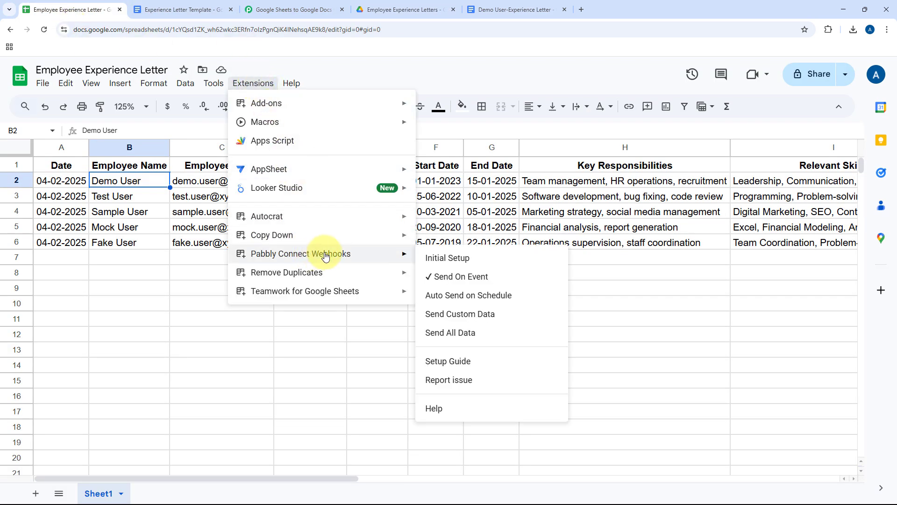
{"action": "left_click", "coordinate": [436, 334]}
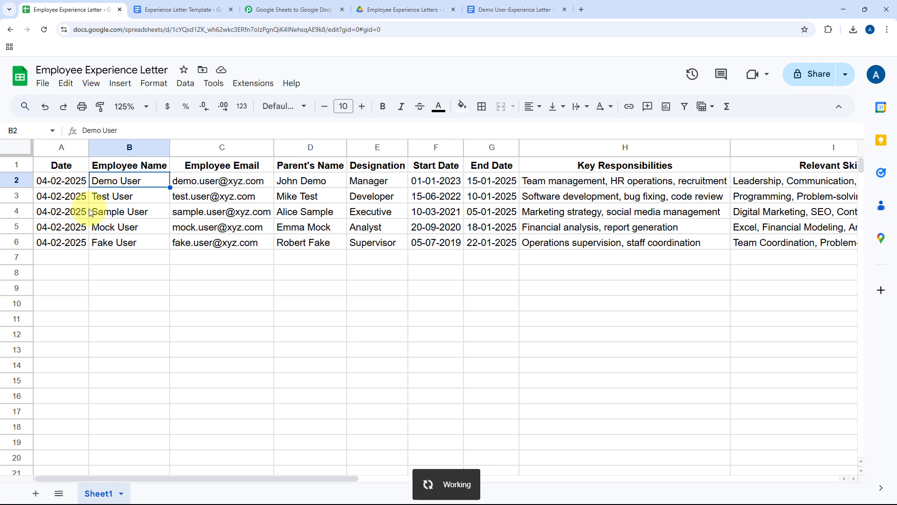
Check the Pabbly Connect workflow page, close the Demo User-Experience Letter document, and return to the employee spreadsheet
{"action": "left_click", "coordinate": [280, 10]}
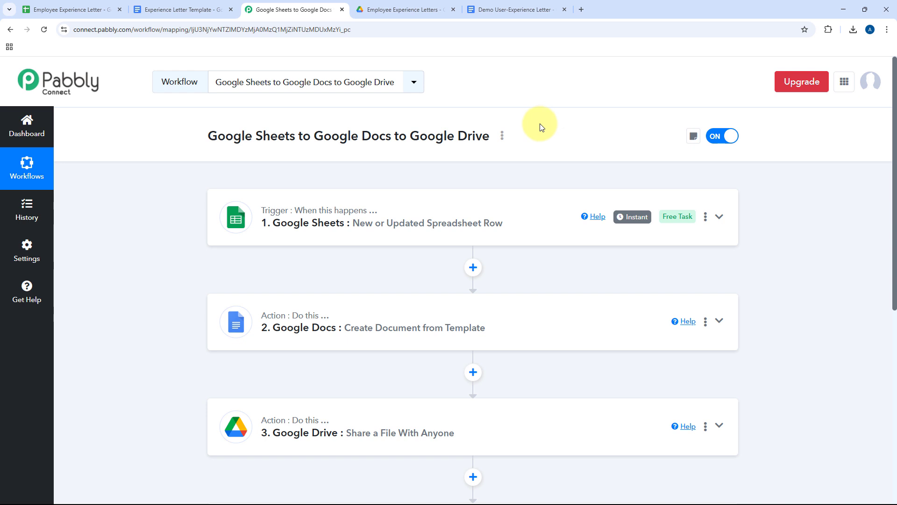
{"action": "left_click", "coordinate": [564, 10]}
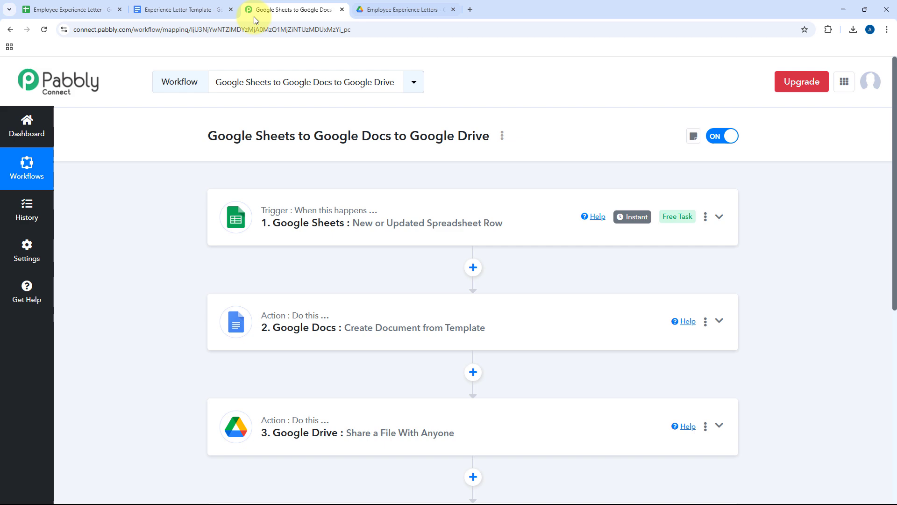
{"action": "left_click", "coordinate": [95, 10]}
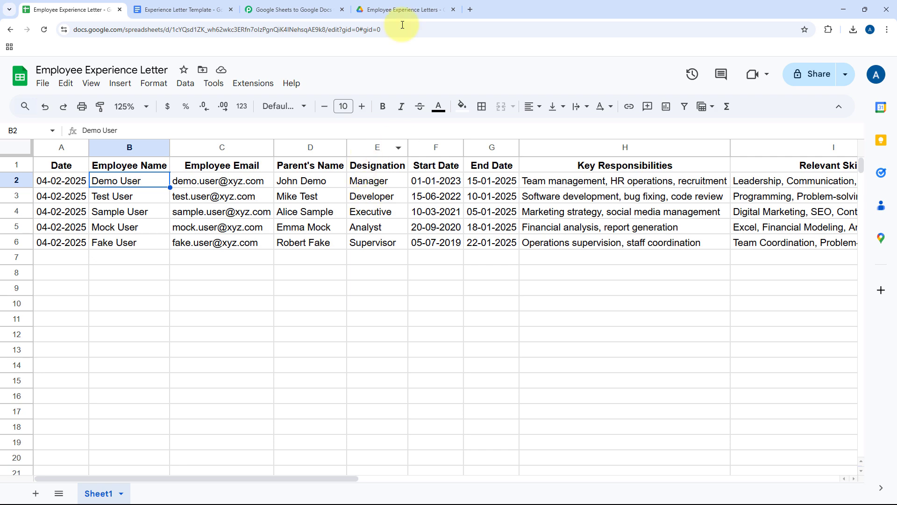
Open the Test User-Experience Letter document from the Employee Experience Letters folder in Google Drive and read its body
{"action": "left_click", "coordinate": [401, 11]}
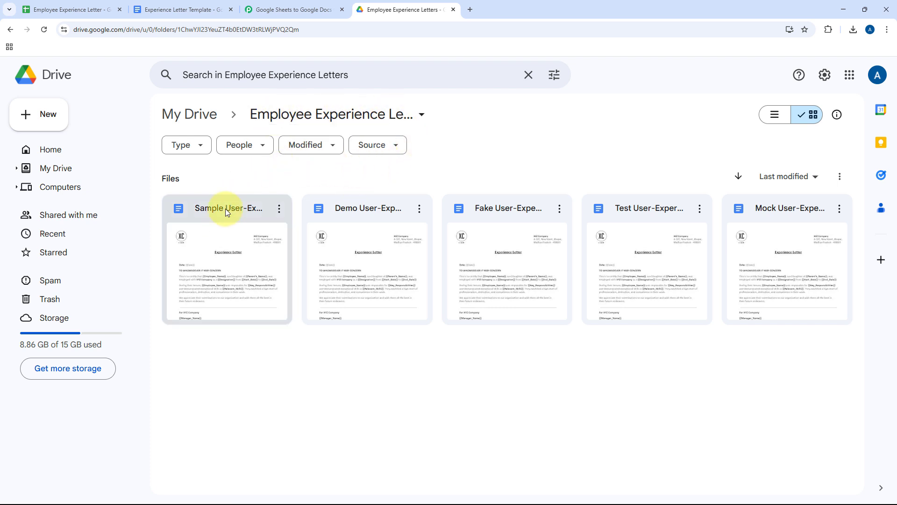
{"action": "double_click", "coordinate": [623, 237]}
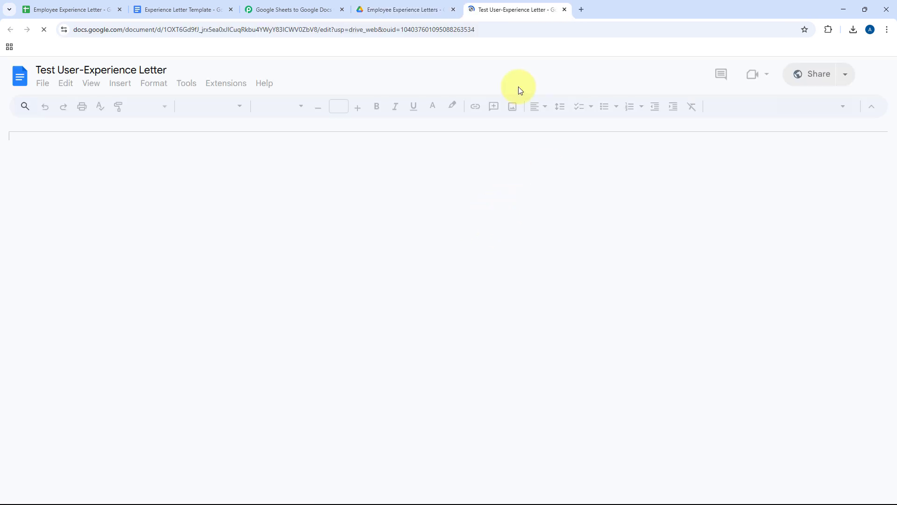
{"action": "scroll", "coordinate": [402, 266], "scroll_direction": "down", "scroll_amount": 2}
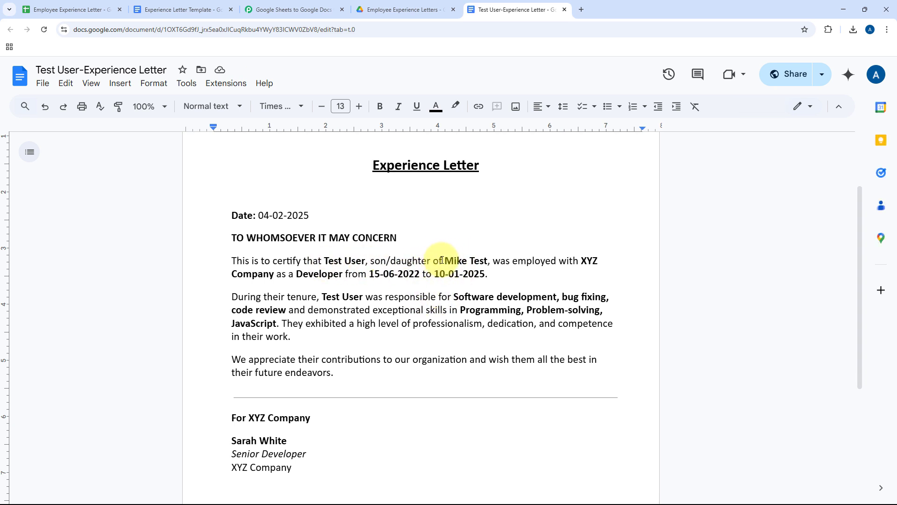
Compare the employee and parent names in spreadsheet row 3 with the Test User-Experience Letter document
{"action": "left_click", "coordinate": [110, 6]}
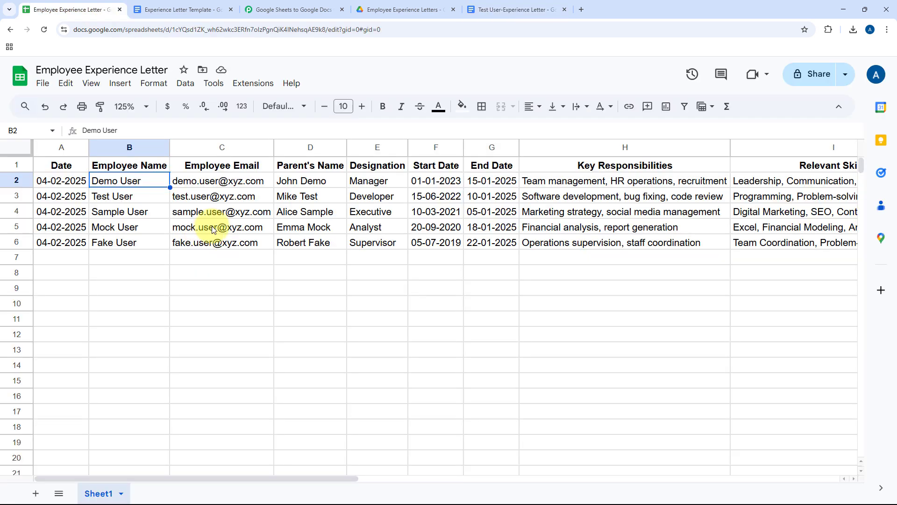
{"action": "left_click", "coordinate": [120, 196]}
{"action": "left_click", "coordinate": [293, 197]}
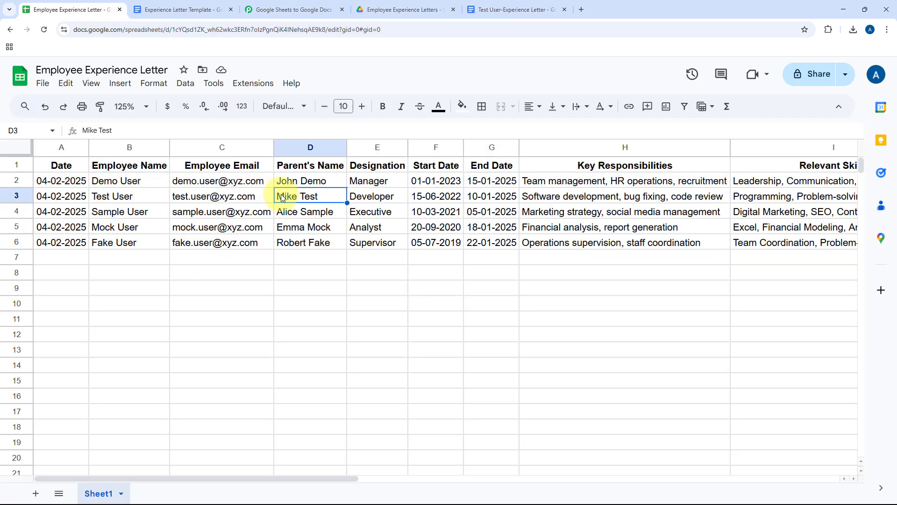
{"action": "left_click", "coordinate": [295, 8]}
{"action": "left_click", "coordinate": [509, 9]}
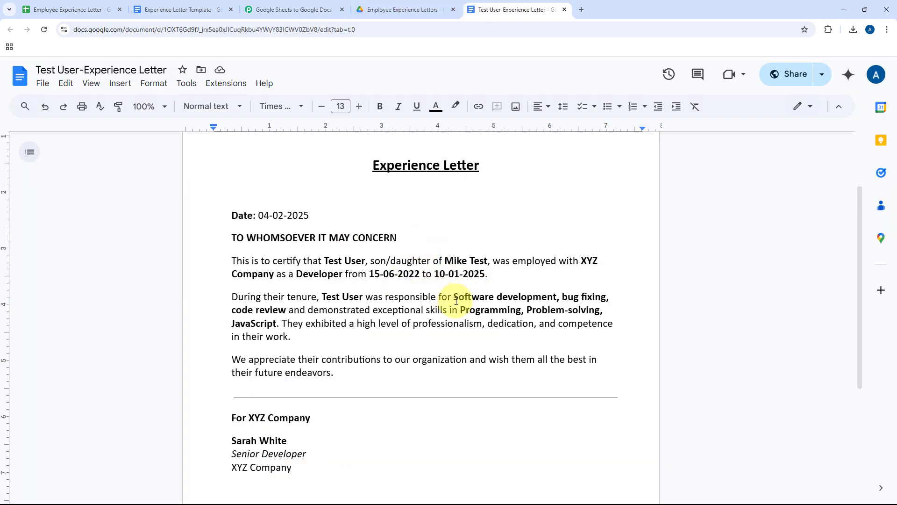
Preview Fake User-Experience Letter.pdf in Google Drive's Experience Letter PDFs folder and check its employee and parent names
{"action": "left_click", "coordinate": [391, 9]}
{"action": "left_click", "coordinate": [202, 116]}
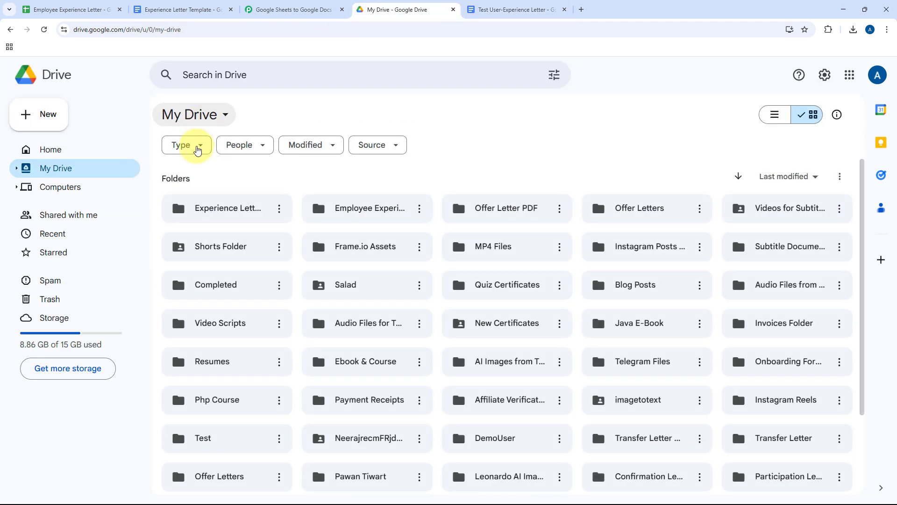
{"action": "double_click", "coordinate": [225, 209]}
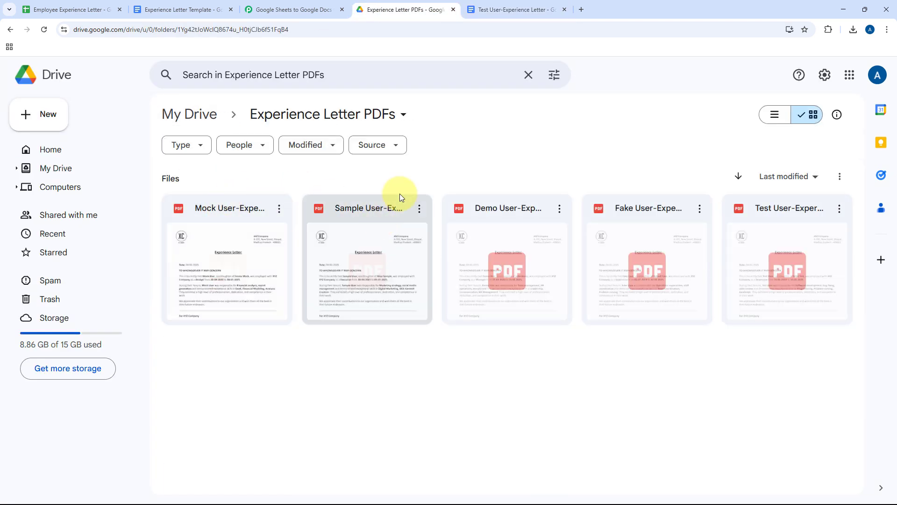
{"action": "double_click", "coordinate": [642, 243]}
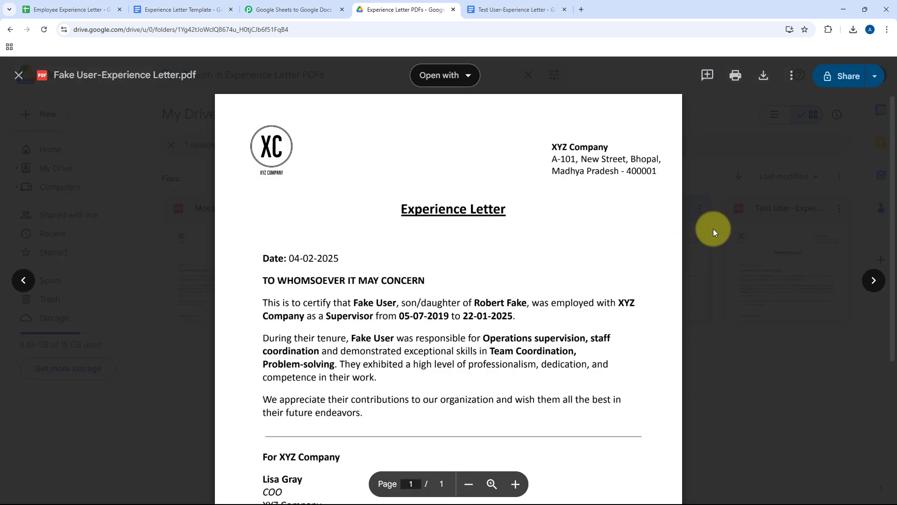
{"action": "scroll", "coordinate": [713, 228], "scroll_direction": "down", "scroll_amount": 2}
{"action": "scroll", "coordinate": [713, 228], "scroll_direction": "up", "scroll_amount": 2}
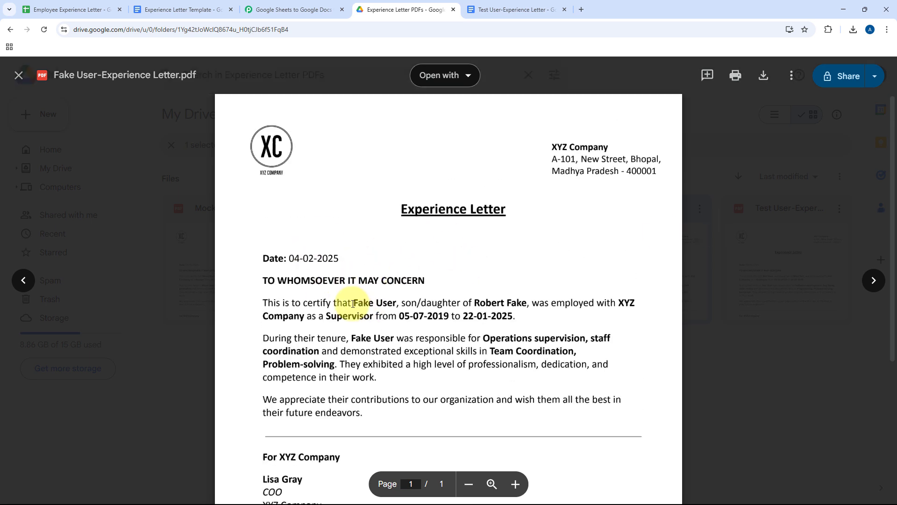
{"action": "left_click_drag", "start_coordinate": [354, 302], "coordinate": [397, 303]}
{"action": "left_click_drag", "start_coordinate": [475, 302], "coordinate": [527, 303]}
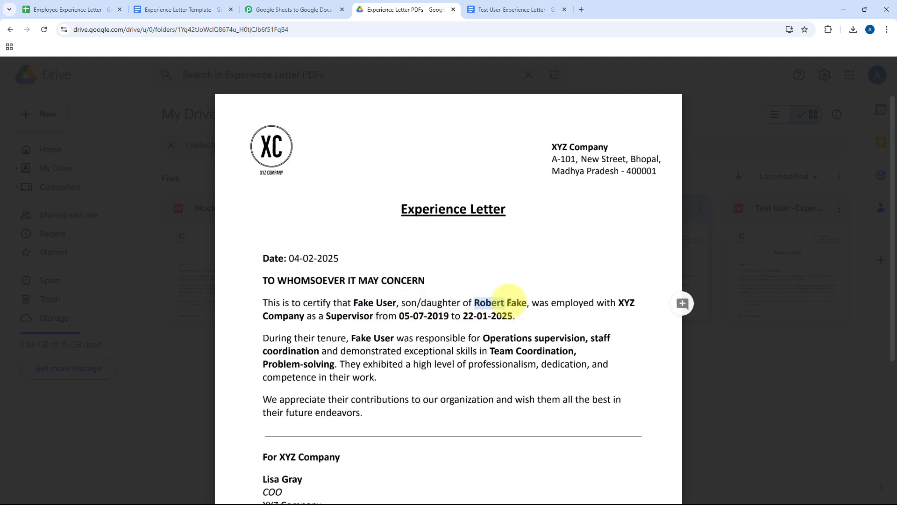
Check the parent and employee names in row 6 of the employee spreadsheet against the previewed PDF
{"action": "left_click", "coordinate": [68, 10]}
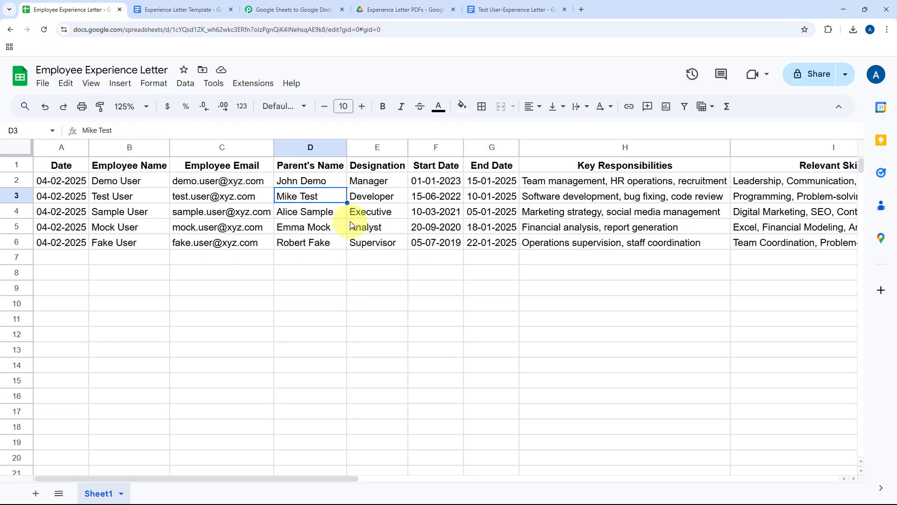
{"action": "left_click", "coordinate": [302, 249]}
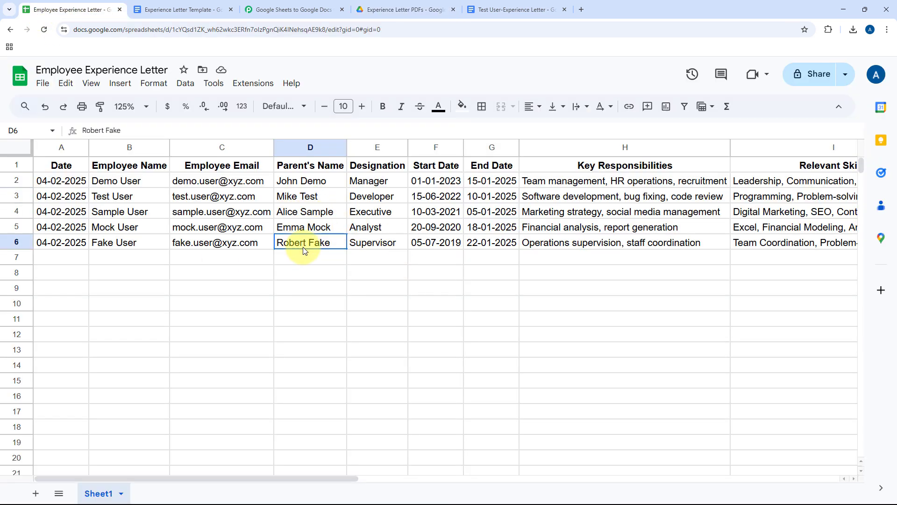
{"action": "left_click", "coordinate": [111, 241]}
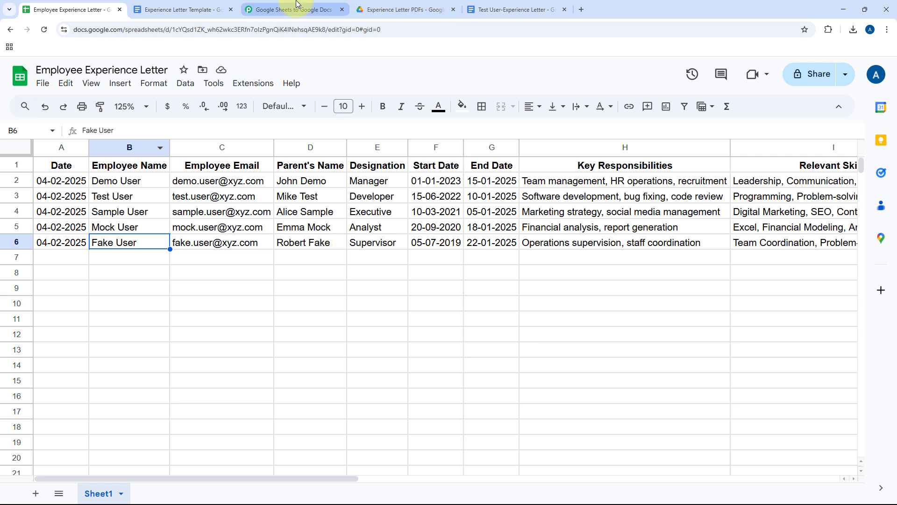
Review the Pabbly Connect workflow page alongside the Pabbly Connect Webhooks options in the employee spreadsheet
{"action": "left_click", "coordinate": [328, 7]}
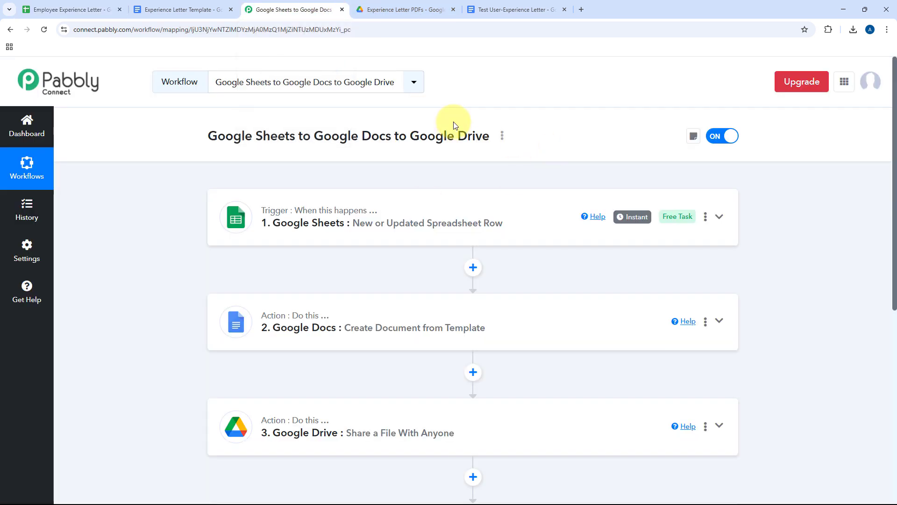
{"action": "left_click", "coordinate": [70, 9]}
{"action": "left_click", "coordinate": [250, 84]}
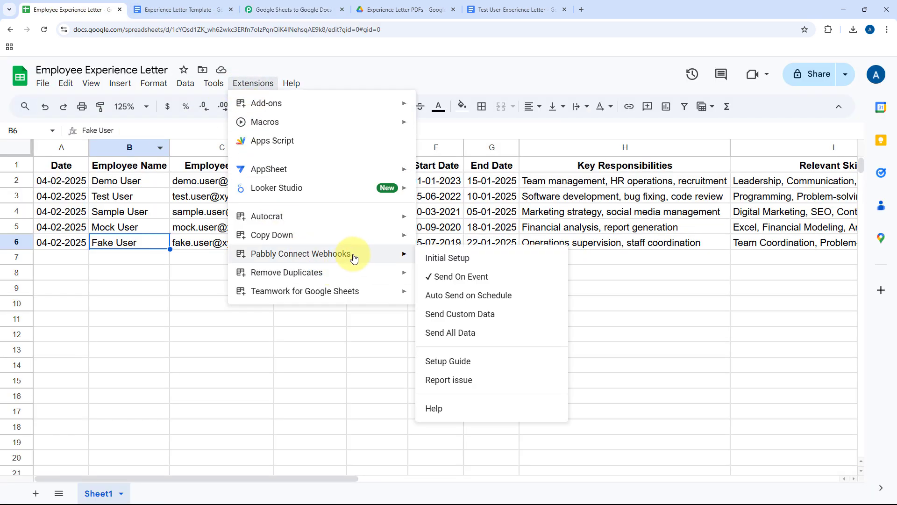
{"action": "left_click", "coordinate": [105, 263]}
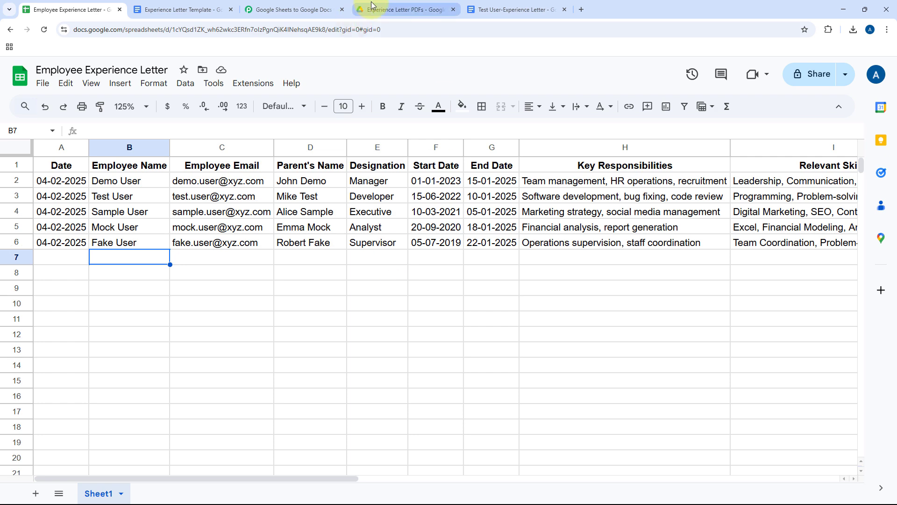
{"action": "left_click", "coordinate": [306, 9]}
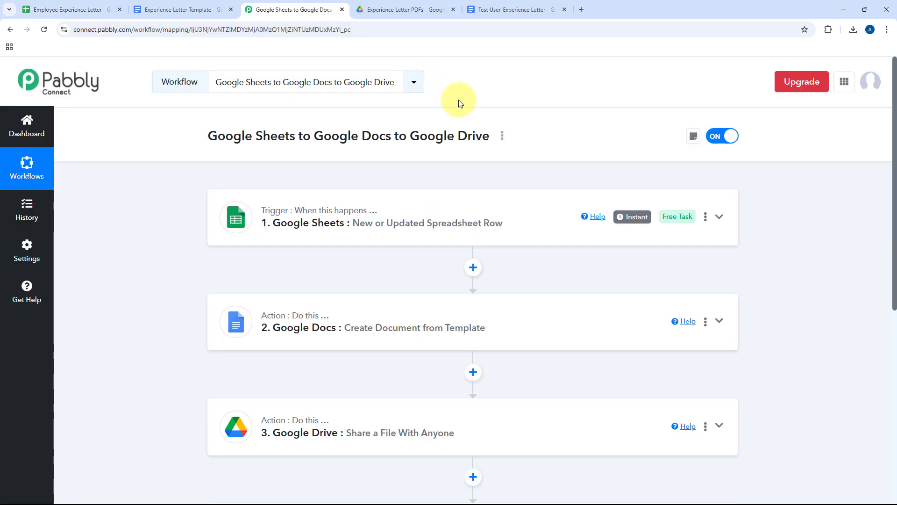